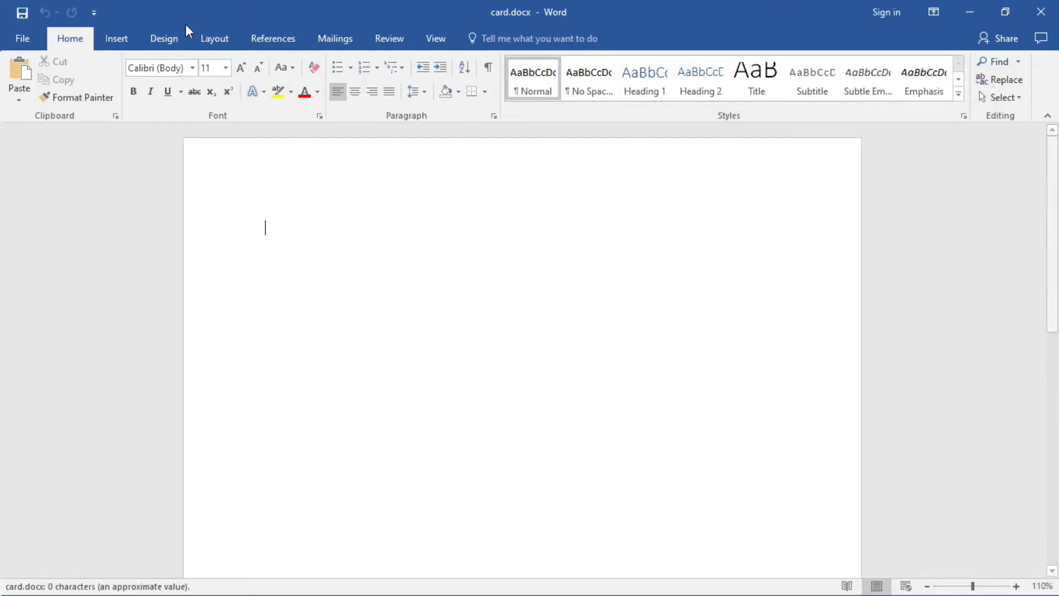
# - Switch the card page to Landscape orientation and apply the Narrow margin preset
pyautogui.click(215, 43)
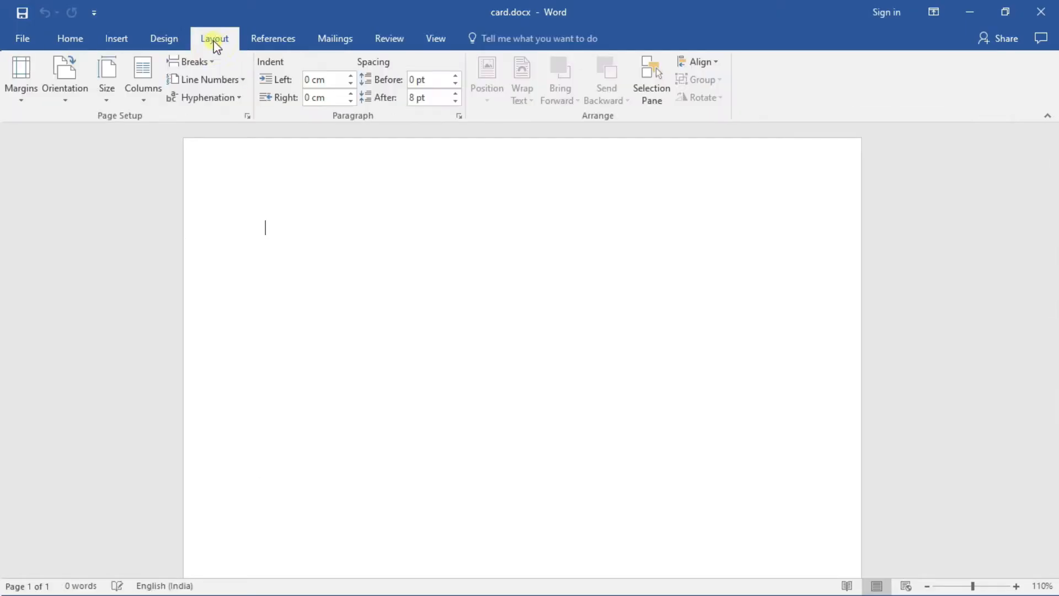
pyautogui.click(75, 103)
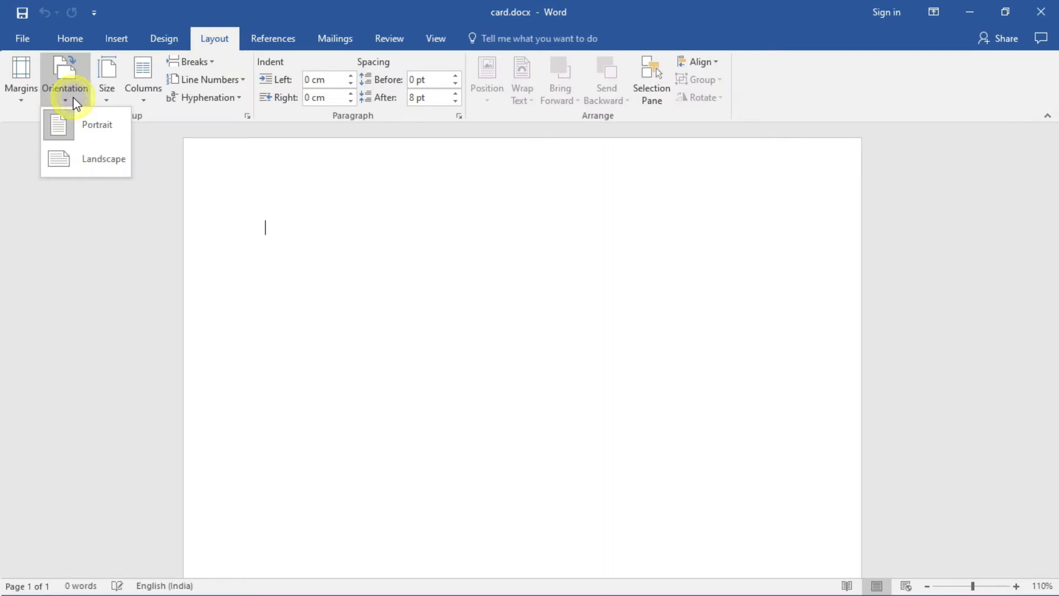
pyautogui.click(86, 165)
pyautogui.click(22, 102)
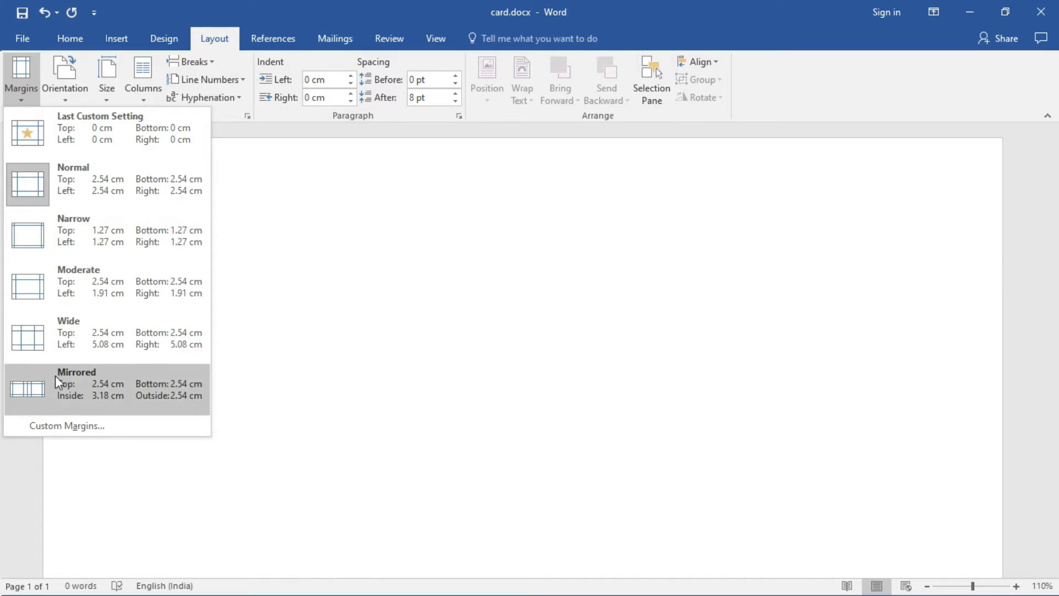
pyautogui.click(80, 237)
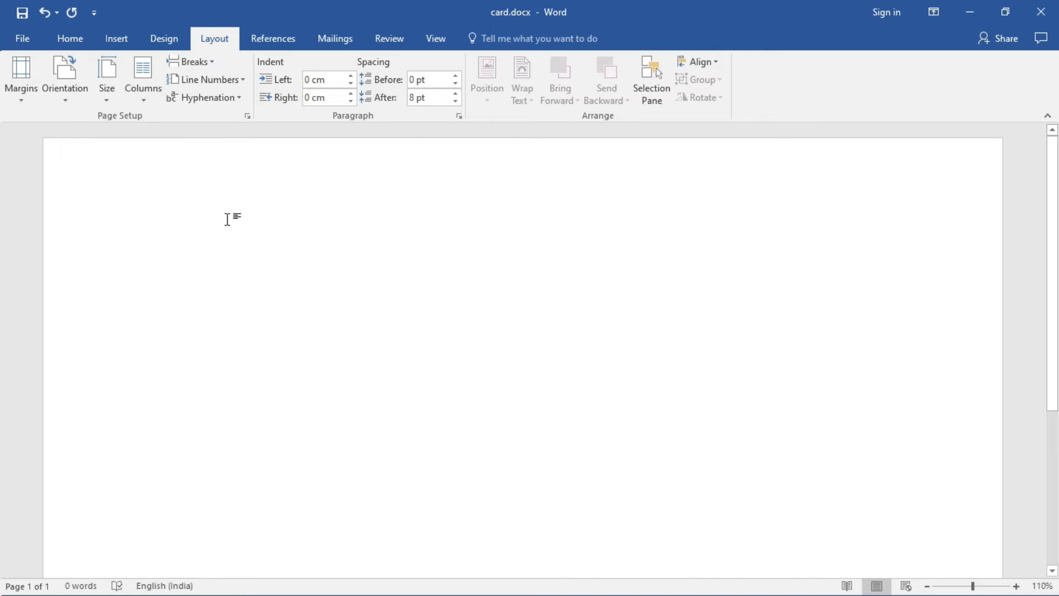
pyautogui.click(113, 38)
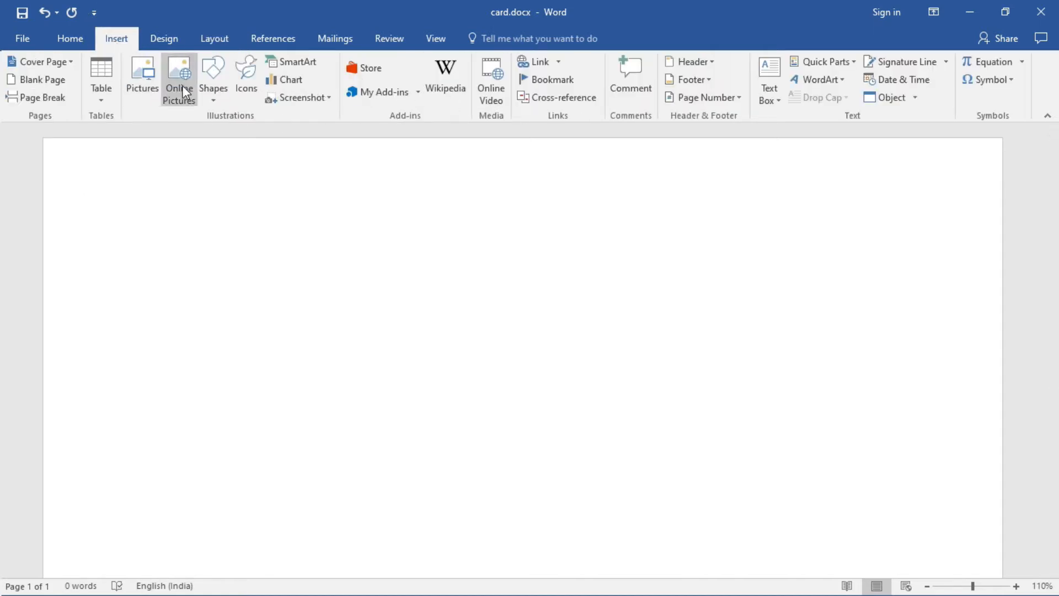
# - Draw a rectangle in the middle of the page and nudge it higher
pyautogui.click(214, 93)
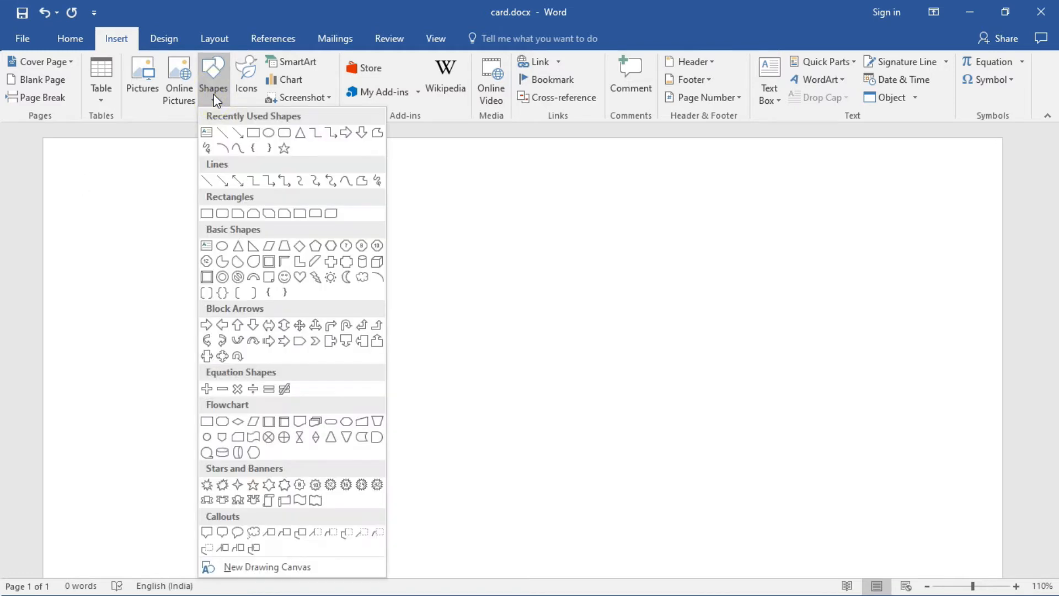
pyautogui.click(210, 210)
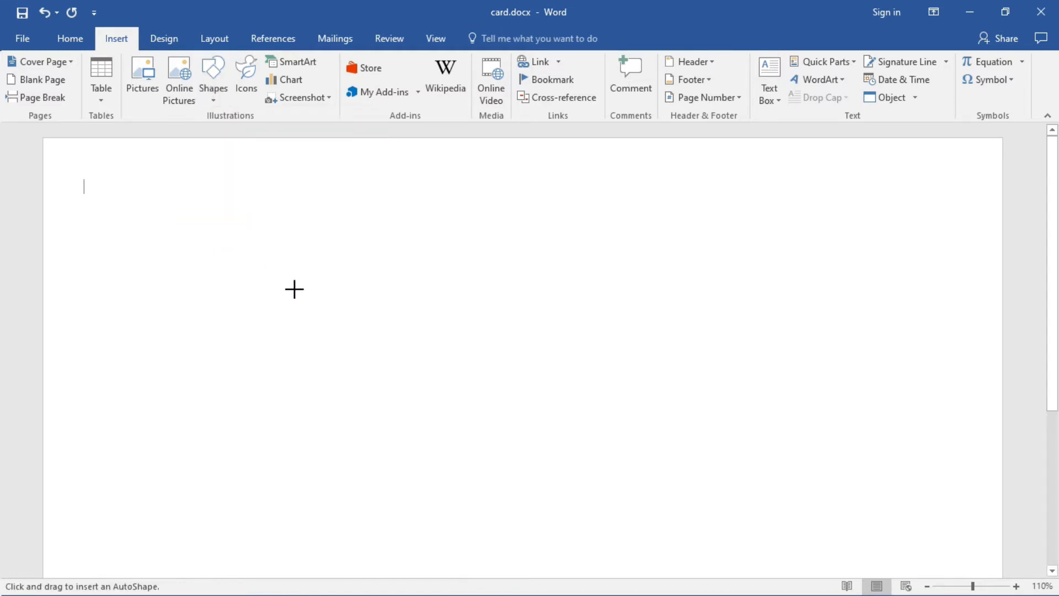
pyautogui.moveTo(291, 308)
pyautogui.mouseDown()
pyautogui.moveTo(535, 490)
pyautogui.moveTo(613, 485)
pyautogui.moveTo(674, 501)
pyautogui.mouseUp()
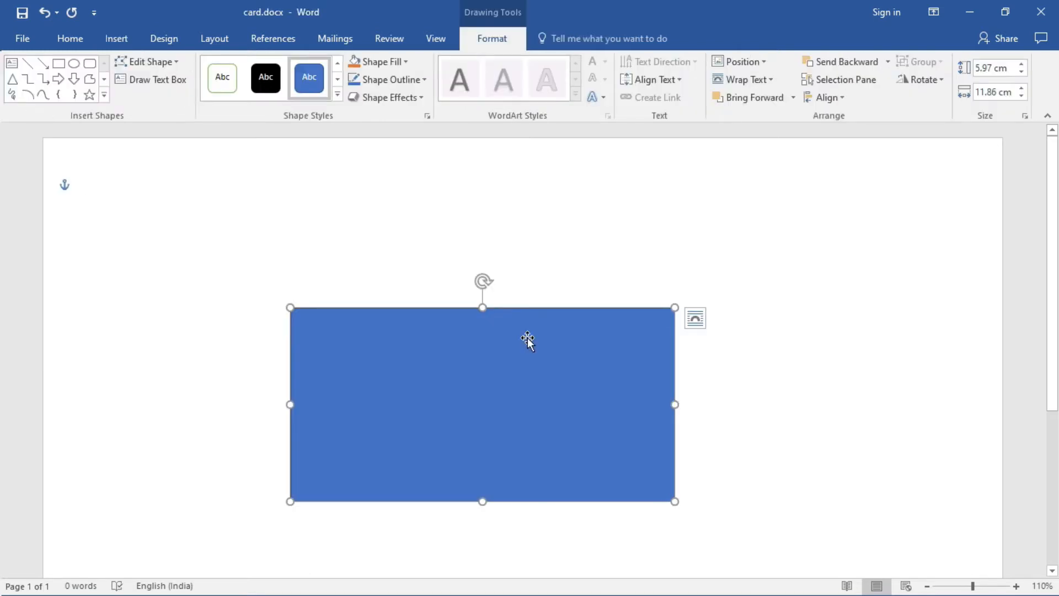
pyautogui.click(491, 337)
pyautogui.moveTo(486, 258); pyautogui.dragTo(485, 249)
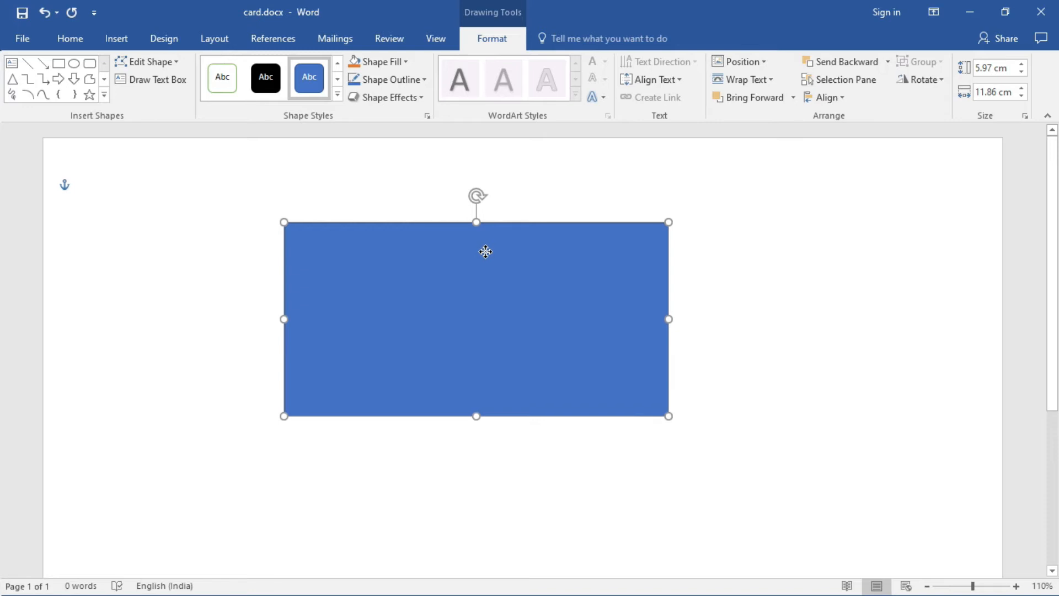
# - Set the rectangle's shape height to 5.34 cm
pyautogui.click(1022, 72)
pyautogui.click(1022, 72)
pyautogui.click(1022, 73)
pyautogui.click(1022, 72)
pyautogui.click(1021, 72)
pyautogui.click(1022, 72)
pyautogui.click(989, 67)
pyautogui.write('5.34')
pyautogui.press('Return')
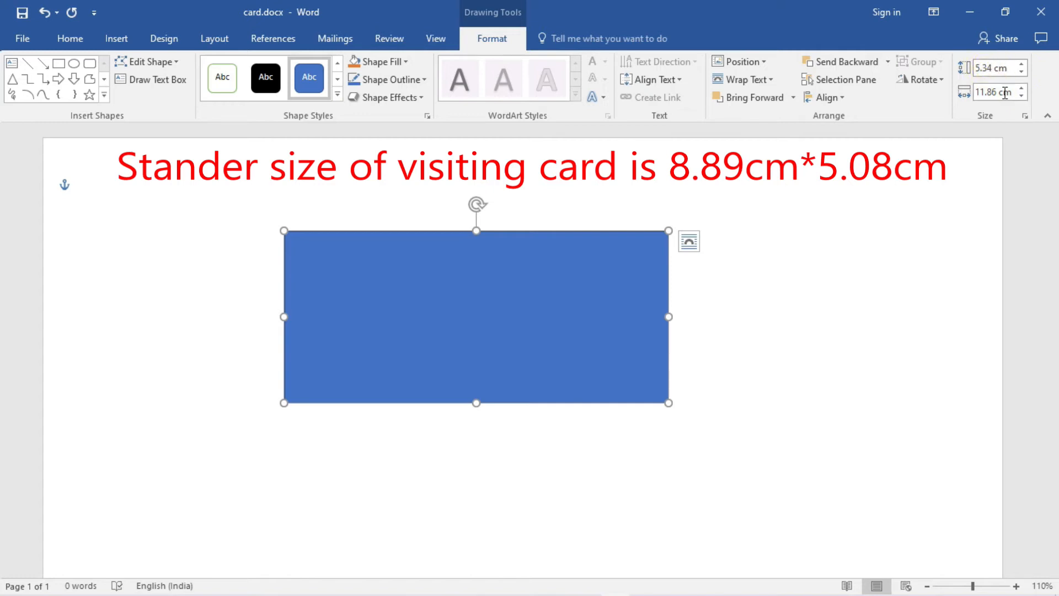
# - Reduce the rectangle's shape width to 8.9 cm
pyautogui.click(1023, 97)
pyautogui.click(1023, 97)
pyautogui.click(1023, 97)
pyautogui.click(1022, 97)
pyautogui.click(1023, 97)
pyautogui.click(1022, 97)
pyautogui.click(1022, 97)
pyautogui.click(1022, 97)
pyautogui.click(1022, 97)
pyautogui.click(1022, 98)
pyautogui.click(1022, 97)
pyautogui.click(1023, 98)
pyautogui.click(1023, 97)
pyautogui.click(1022, 97)
pyautogui.click(1022, 97)
pyautogui.click(1022, 97)
pyautogui.click(1022, 97)
pyautogui.click(1022, 97)
pyautogui.click(1022, 97)
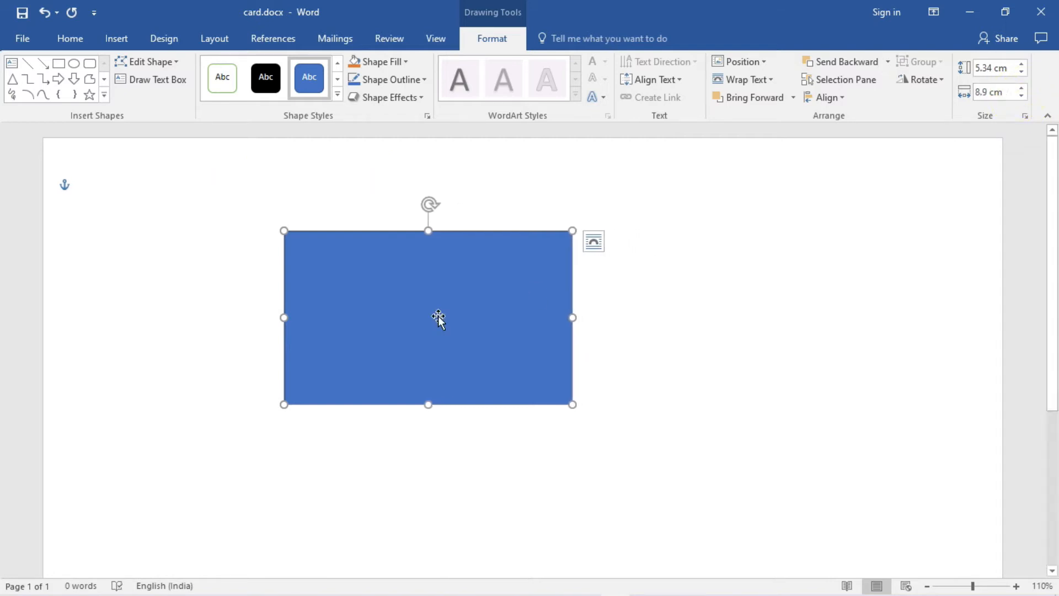
# - Shift the rectangle right and zoom in on it
pyautogui.moveTo(438, 319); pyautogui.dragTo(524, 331)
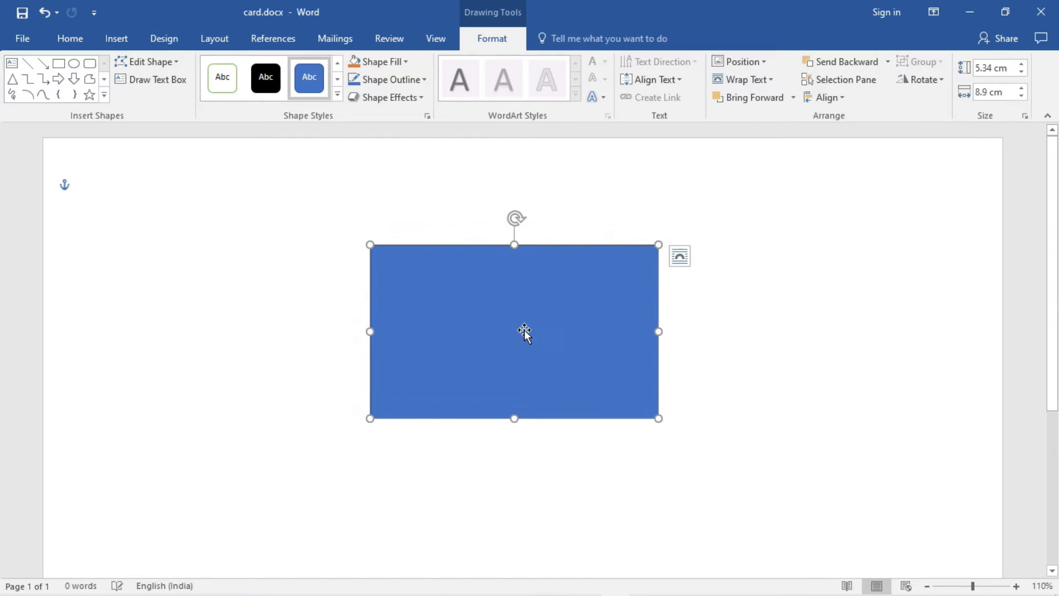
pyautogui.click(1016, 586)
pyautogui.click(1017, 586)
pyautogui.click(1016, 587)
pyautogui.click(1016, 587)
pyautogui.click(1017, 586)
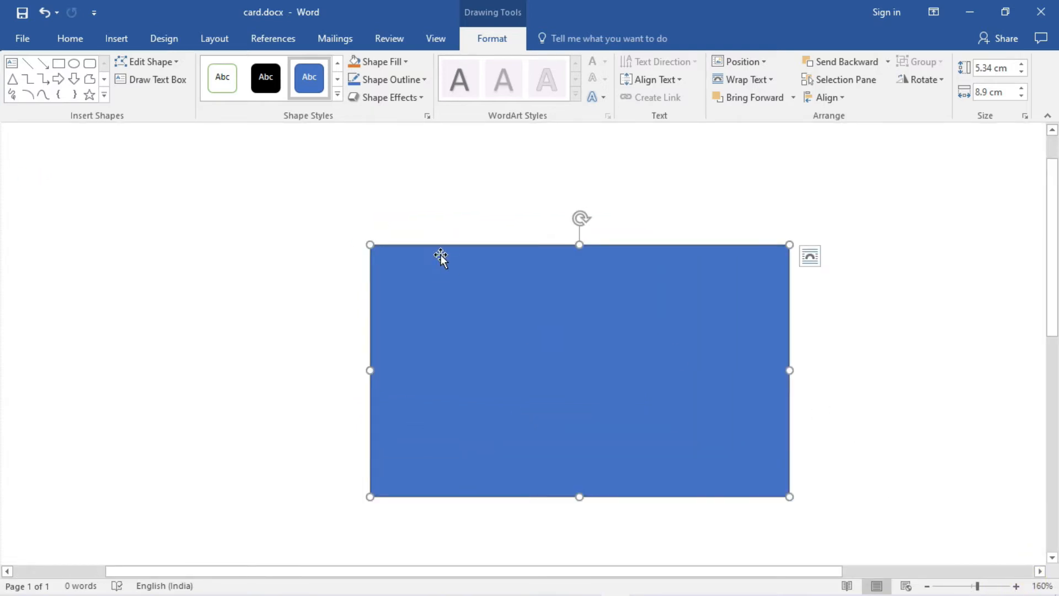
# - Fill the rectangle with White, Background 1, check its look, and reselect it
pyautogui.rightClick(402, 275)
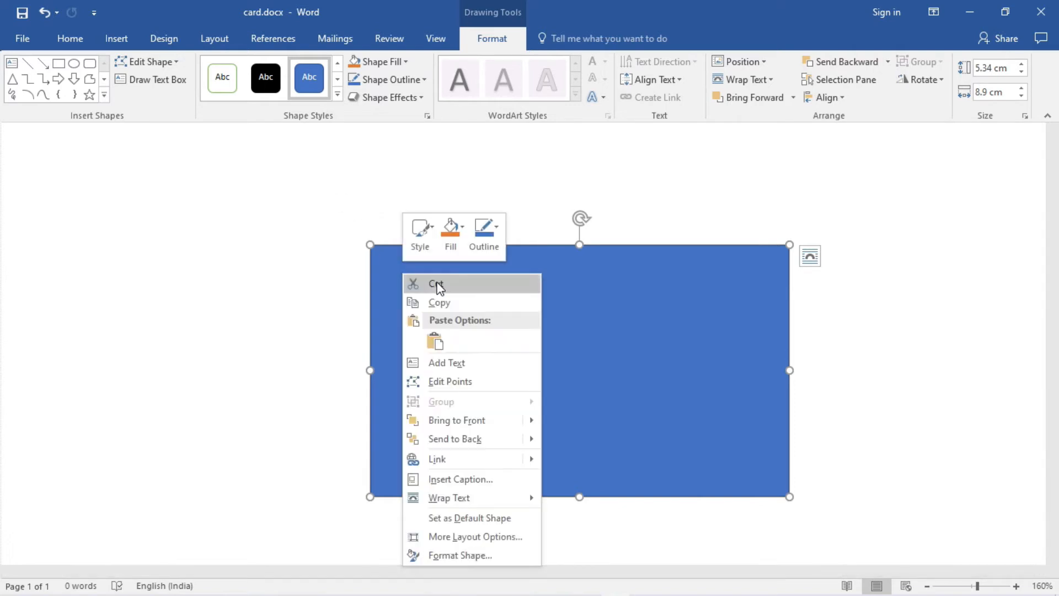
pyautogui.click(448, 248)
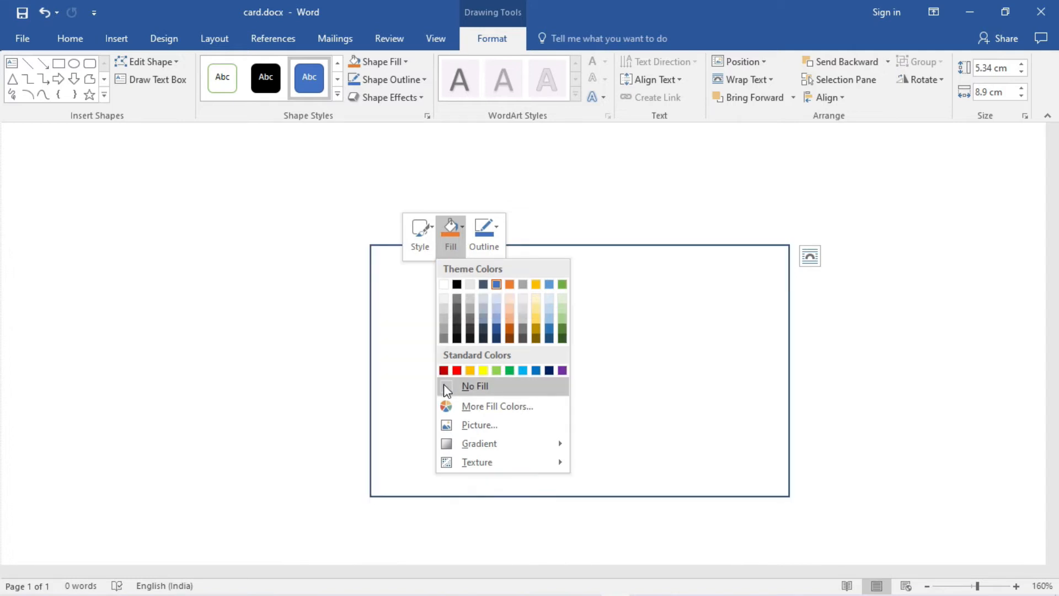
pyautogui.click(444, 284)
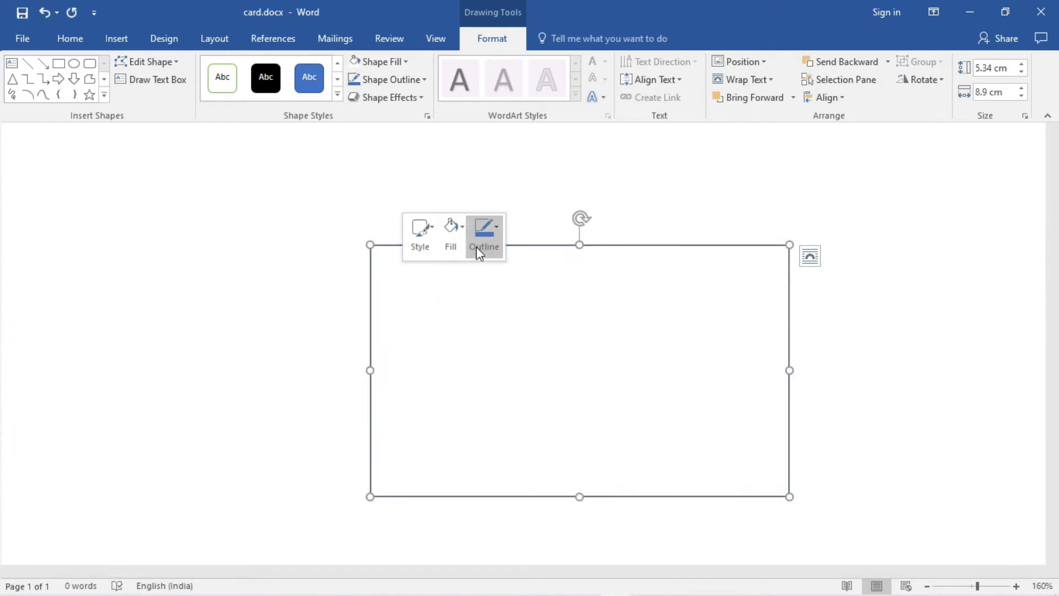
pyautogui.click(518, 197)
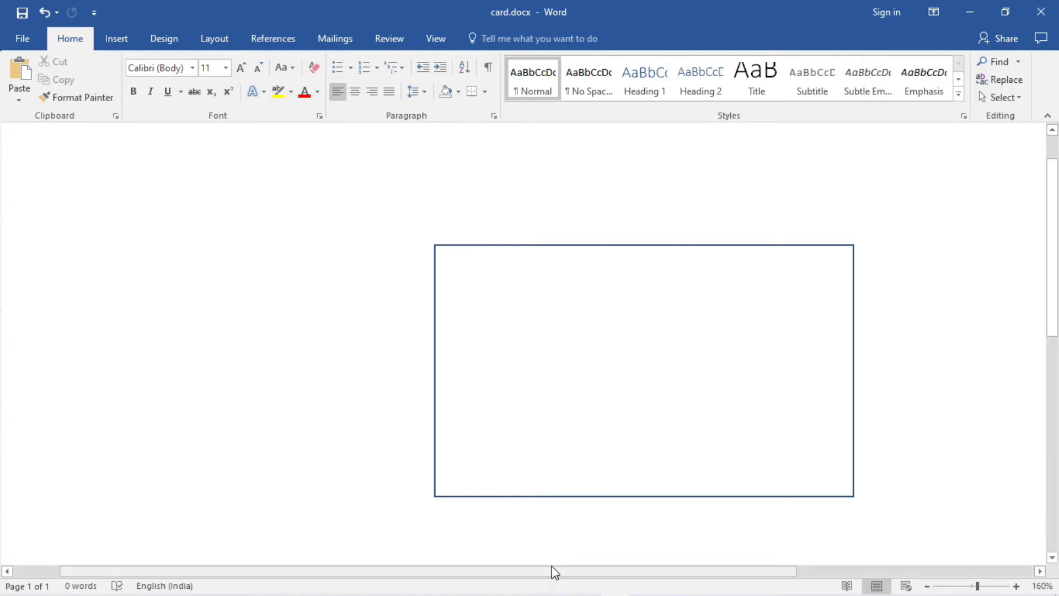
pyautogui.moveTo(555, 571); pyautogui.dragTo(664, 568)
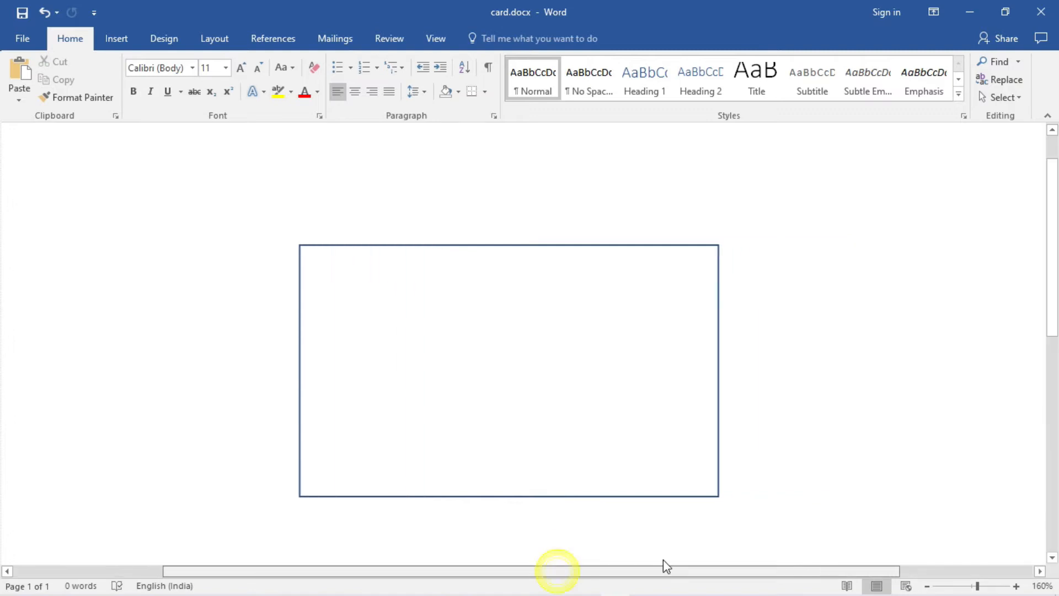
pyautogui.click(450, 368)
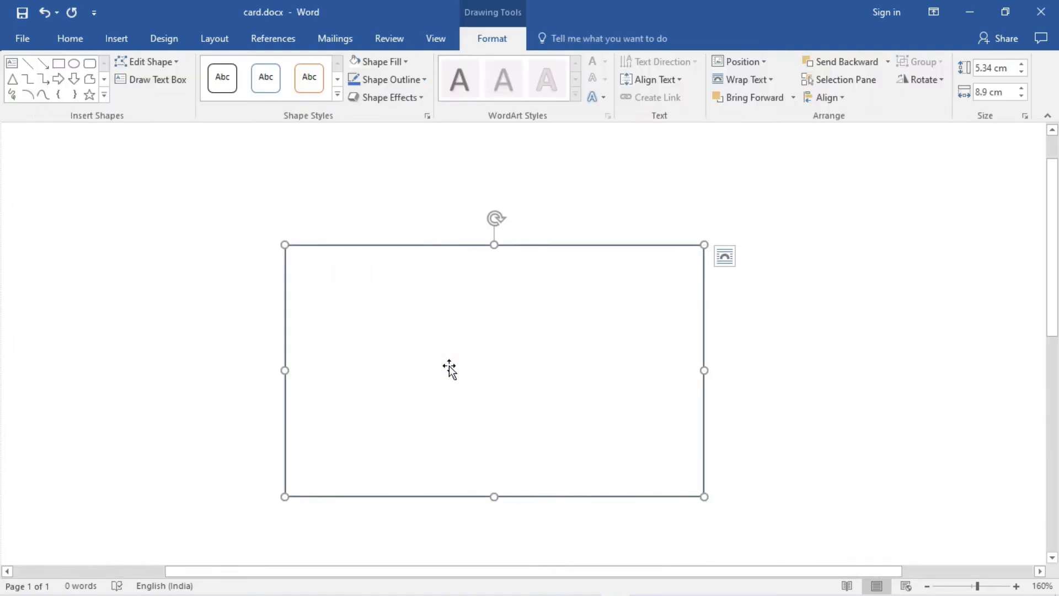
pyautogui.click(449, 369)
# - Insert the Capture.JPG logo picture into the document
pyautogui.click(117, 40)
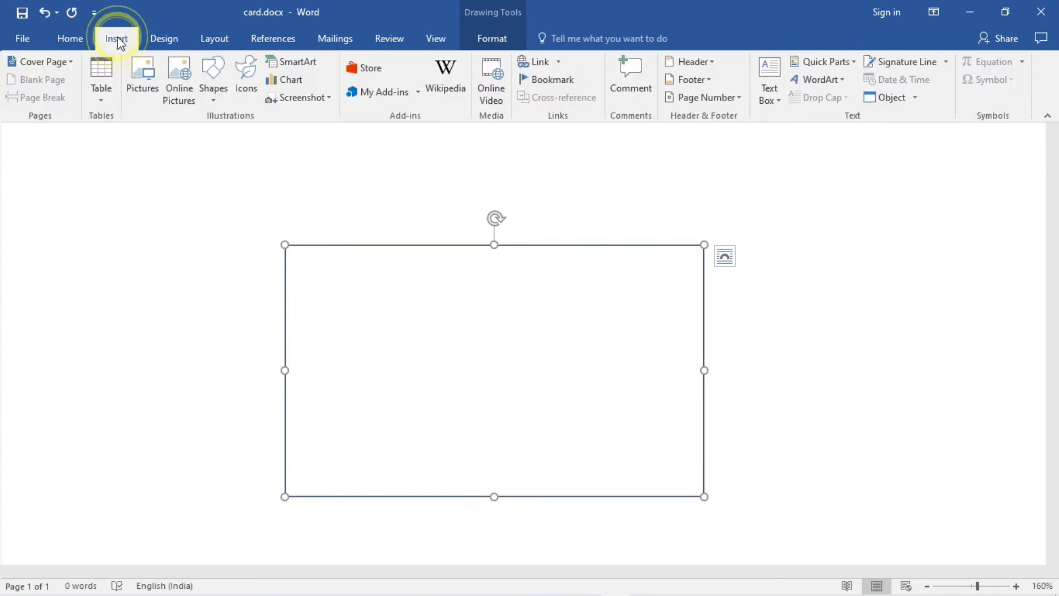
pyautogui.click(142, 84)
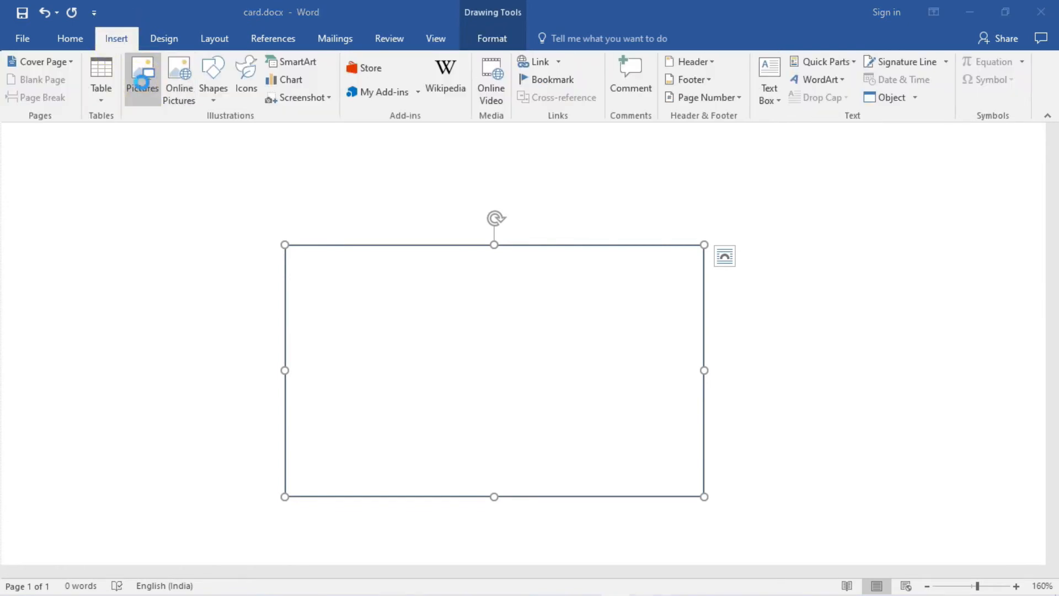
pyautogui.click(287, 164)
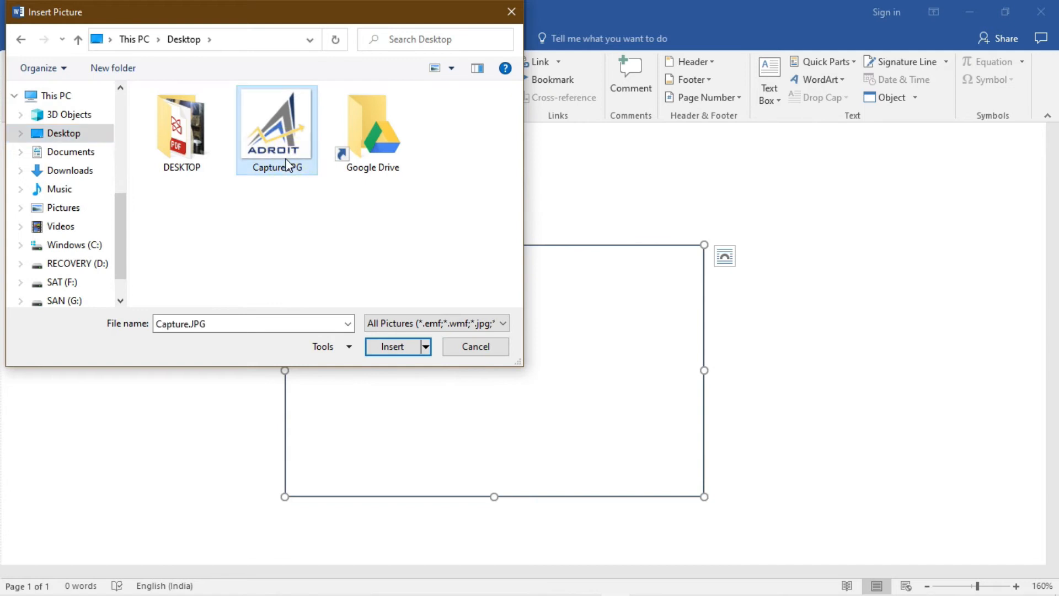
pyautogui.click(390, 347)
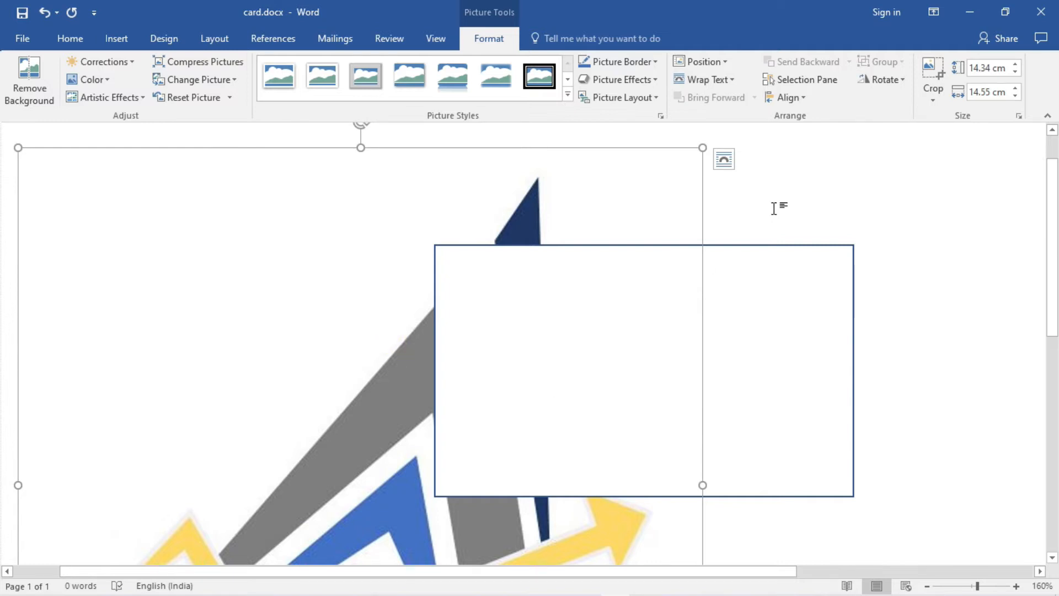
# - Set the rectangle's fill to No Fill, then select the logo picture
pyautogui.scroll(-1, 774, 209)
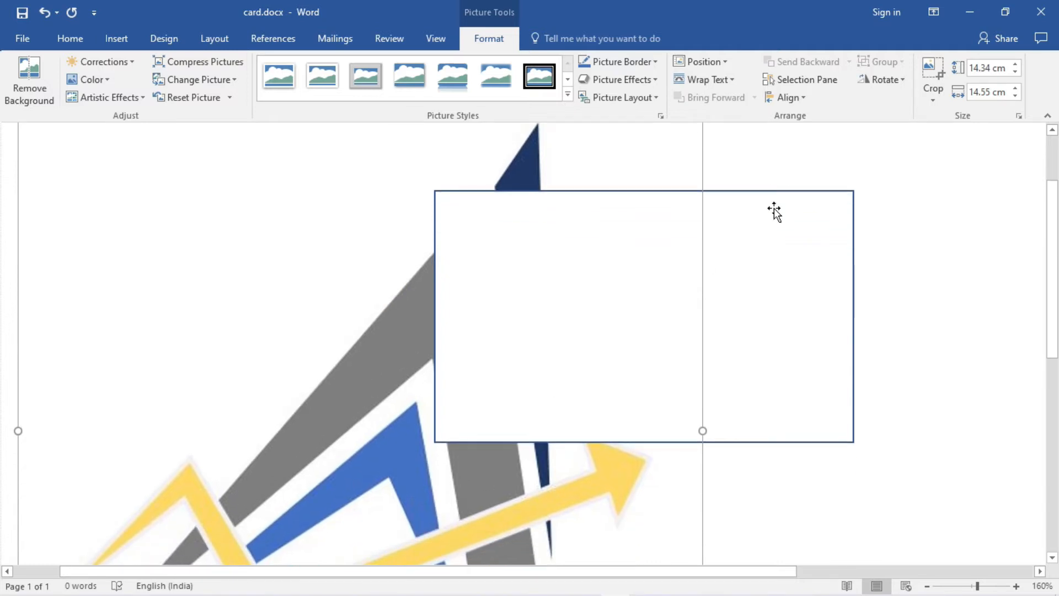
pyautogui.rightClick(600, 267)
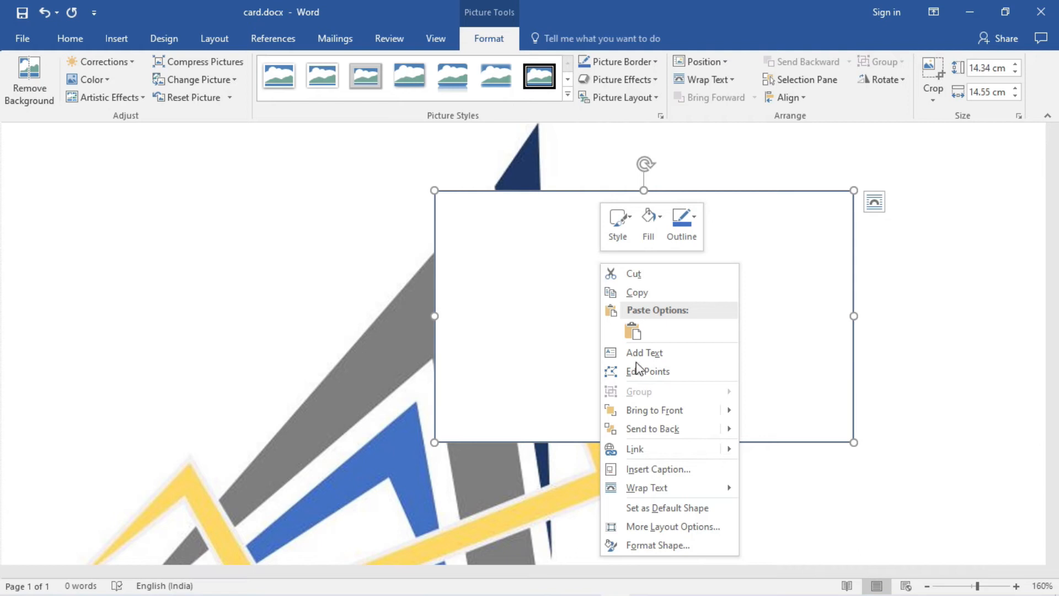
pyautogui.click(654, 238)
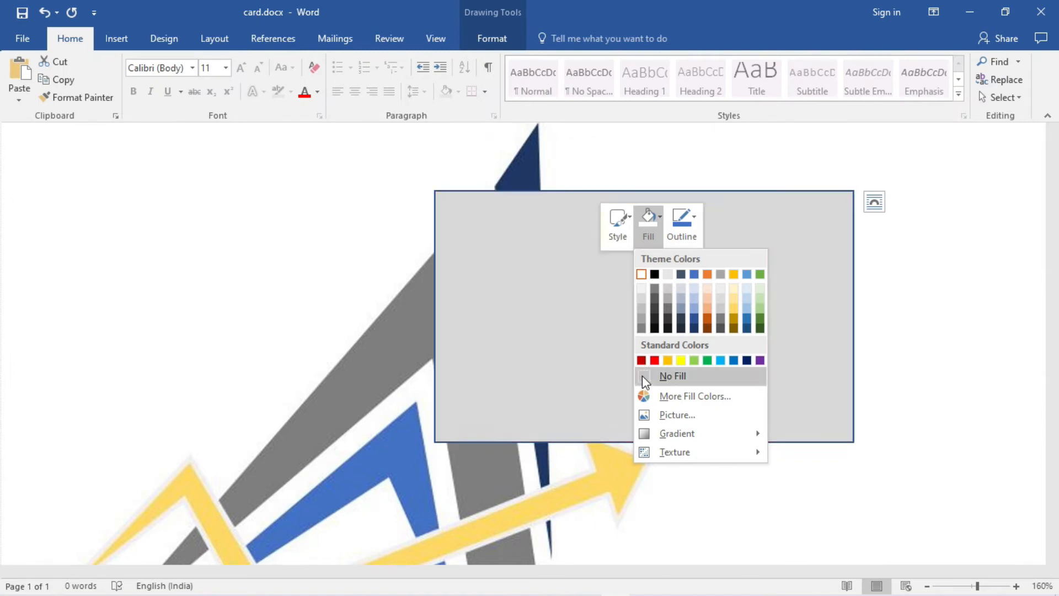
pyautogui.click(643, 376)
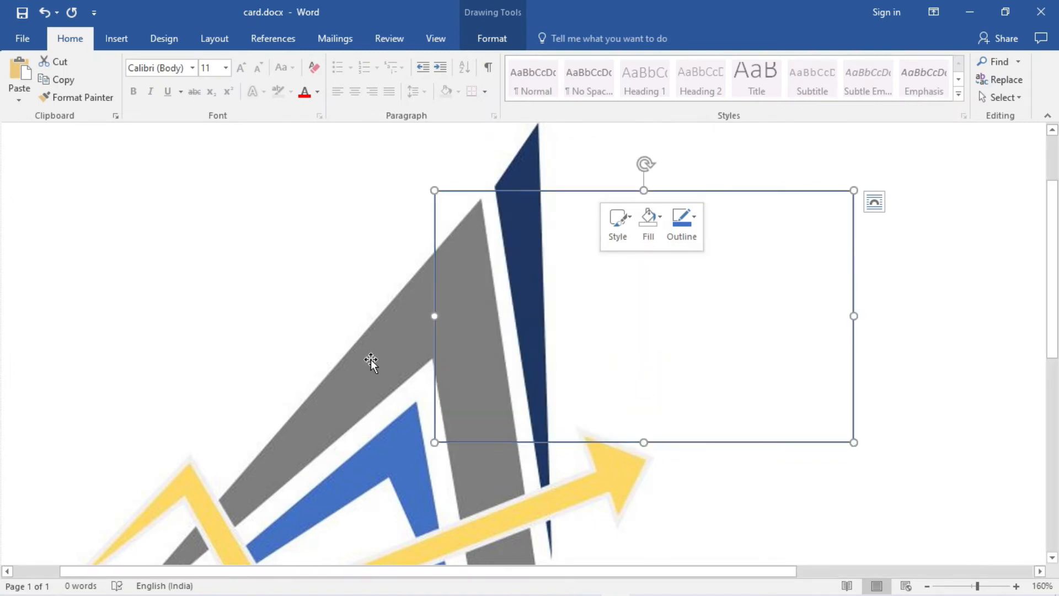
pyautogui.click(288, 343)
pyautogui.click(299, 418)
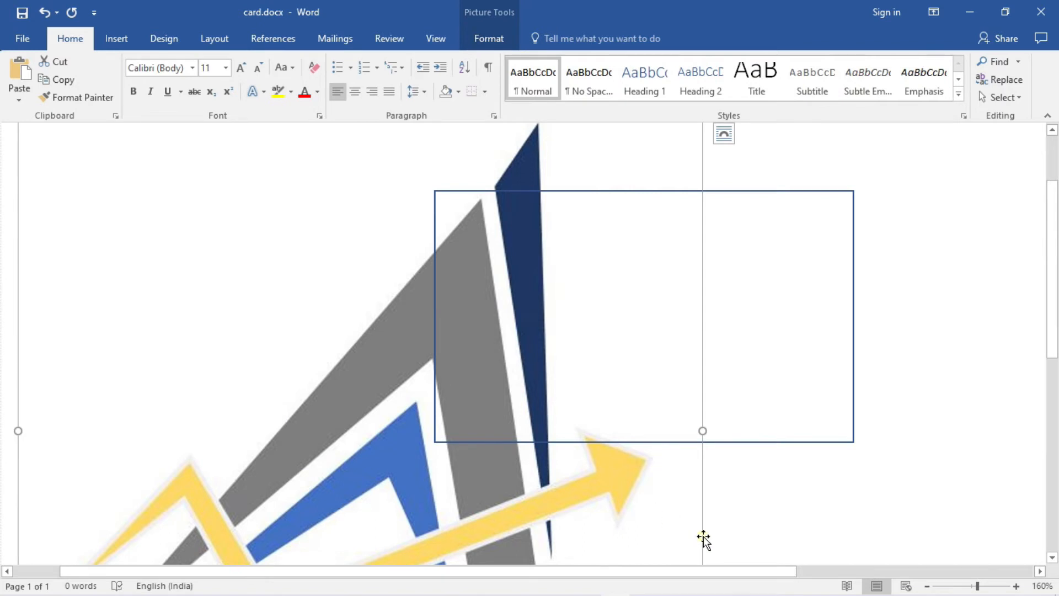
# - Move the logo and set its text wrapping to In Front of Text
pyautogui.moveTo(704, 536); pyautogui.dragTo(588, 472)
pyautogui.click(724, 136)
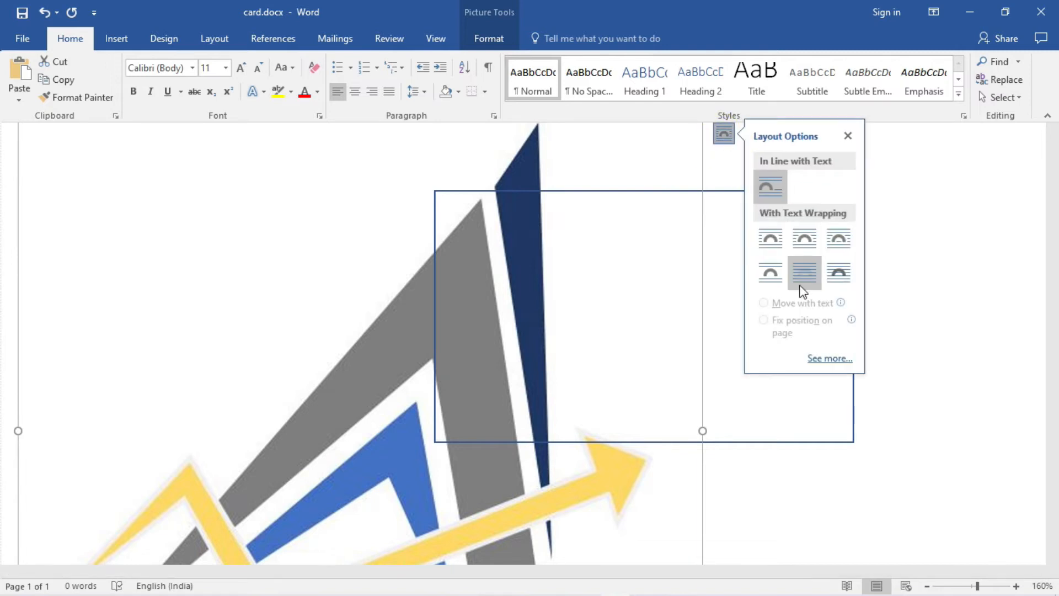
pyautogui.click(839, 270)
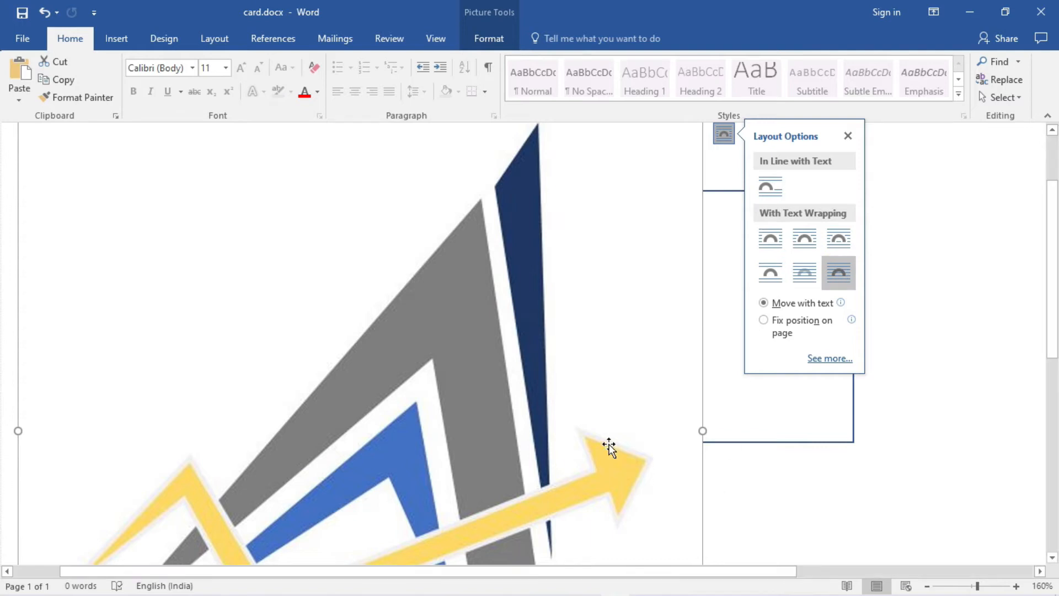
# - Shrink the logo and place it in the card's top-left corner
pyautogui.scroll(-6, 587, 487)
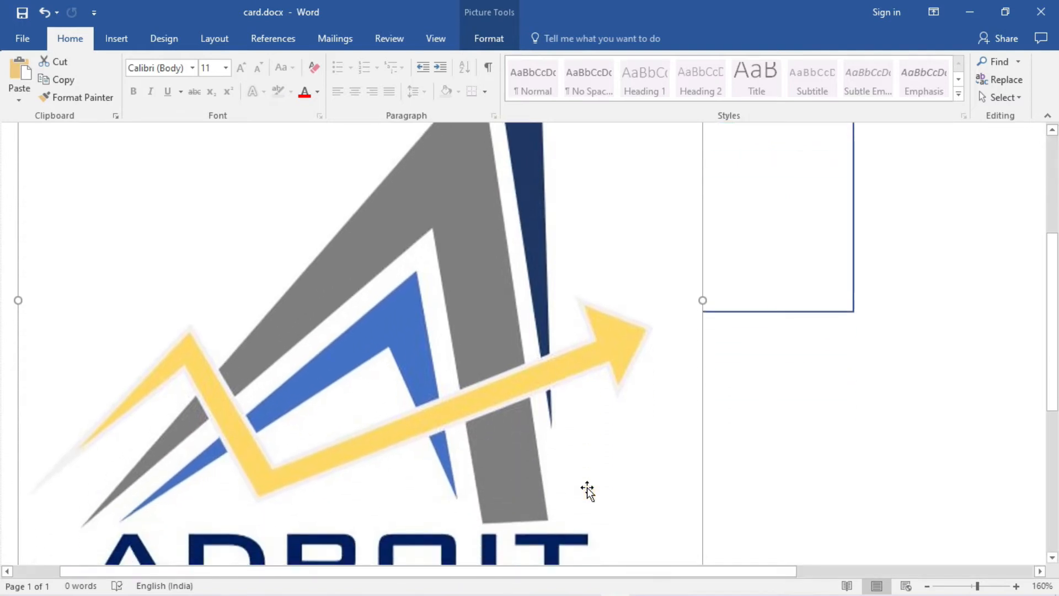
pyautogui.moveTo(703, 439); pyautogui.dragTo(482, 305)
pyautogui.scroll(8, 483, 307)
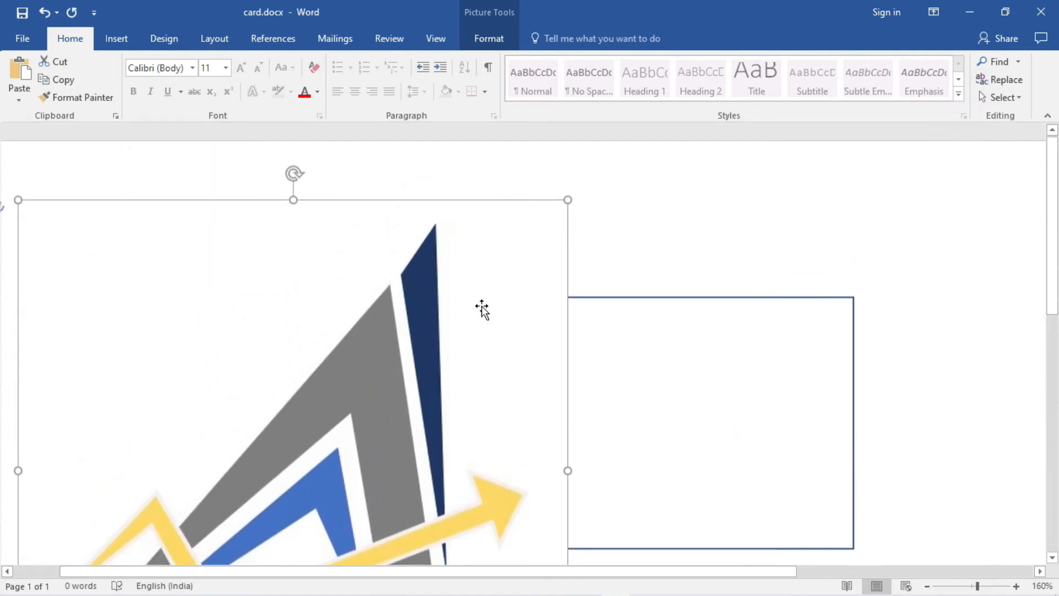
pyautogui.moveTo(18, 202); pyautogui.dragTo(160, 344)
pyautogui.scroll(-5, 334, 343)
pyautogui.moveTo(158, 530); pyautogui.dragTo(353, 337)
pyautogui.moveTo(567, 338); pyautogui.dragTo(475, 244)
pyautogui.scroll(2, 610, 255)
pyautogui.moveTo(411, 274); pyautogui.dragTo(500, 237)
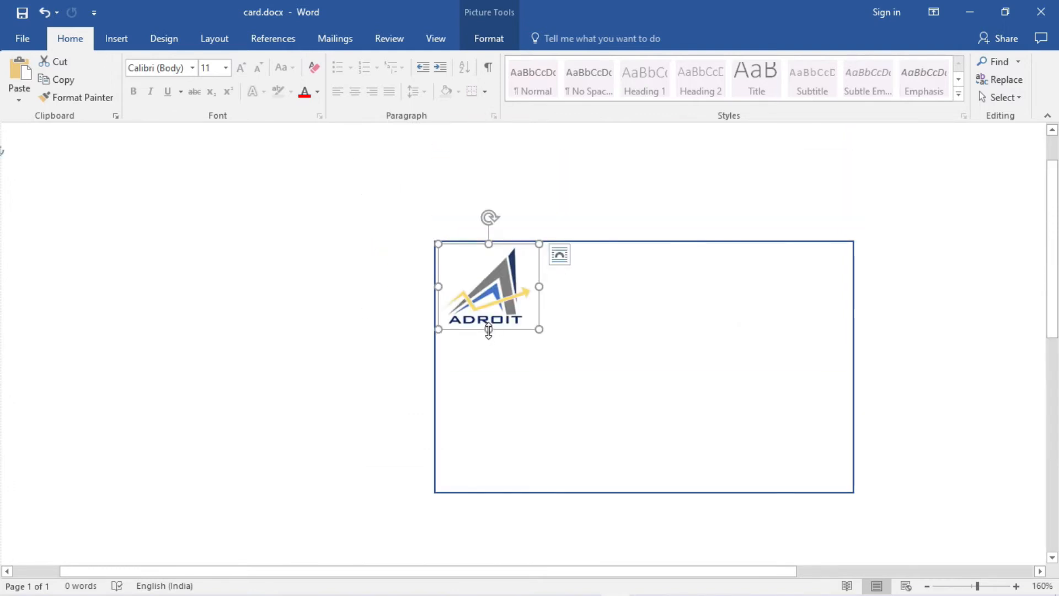
pyautogui.moveTo(489, 330); pyautogui.dragTo(488, 333)
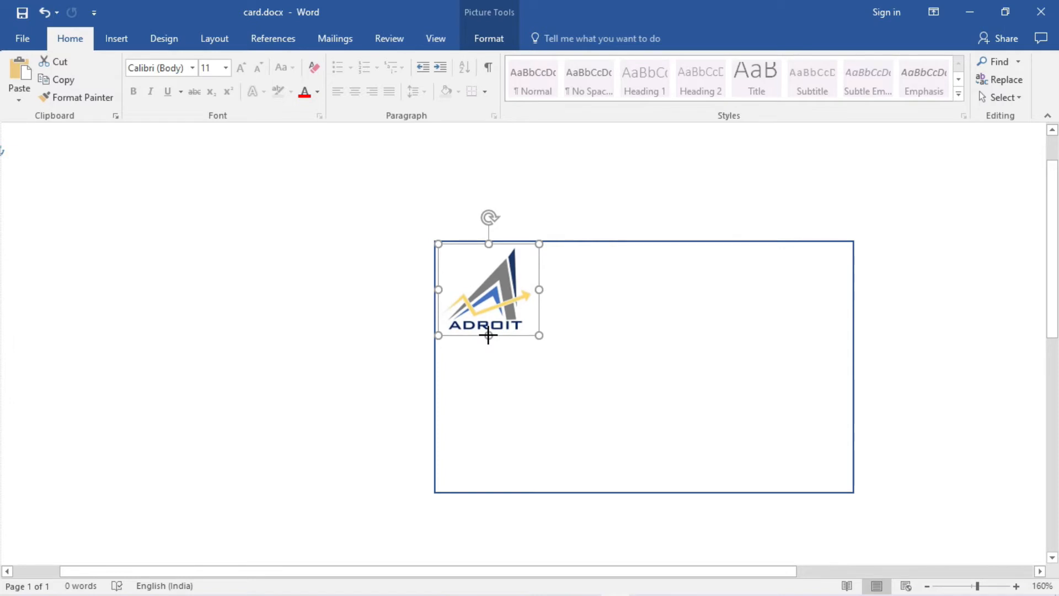
pyautogui.click(588, 324)
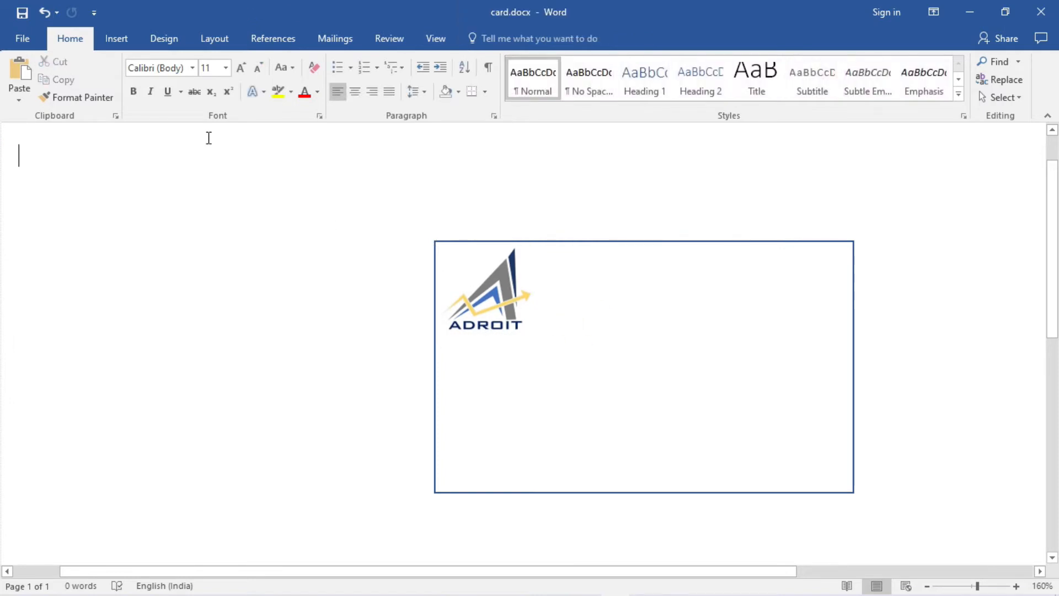
# - Draw a text box across the card's upper right area
pyautogui.click(119, 40)
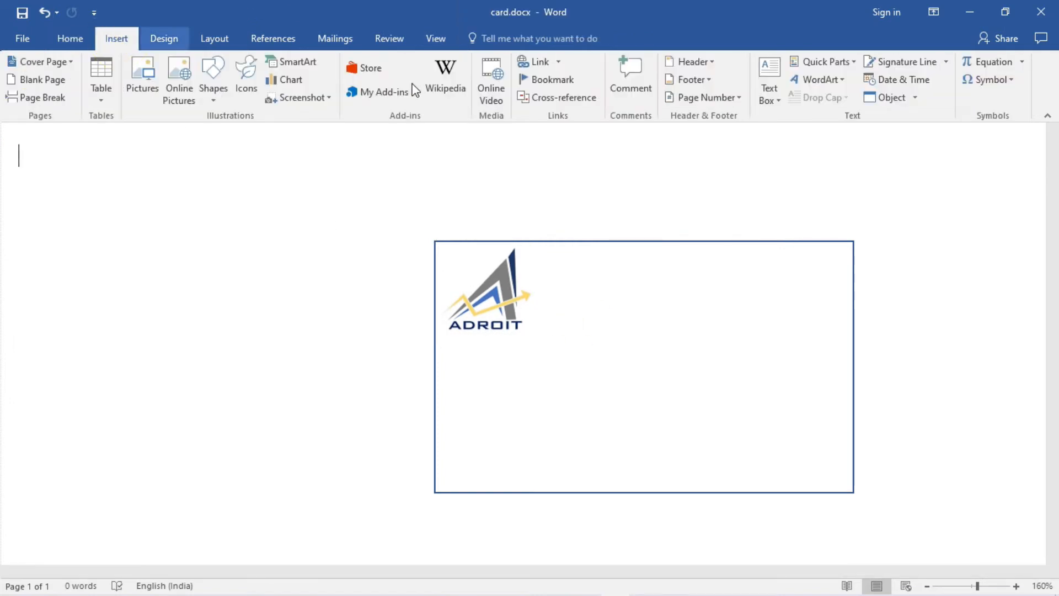
pyautogui.click(773, 93)
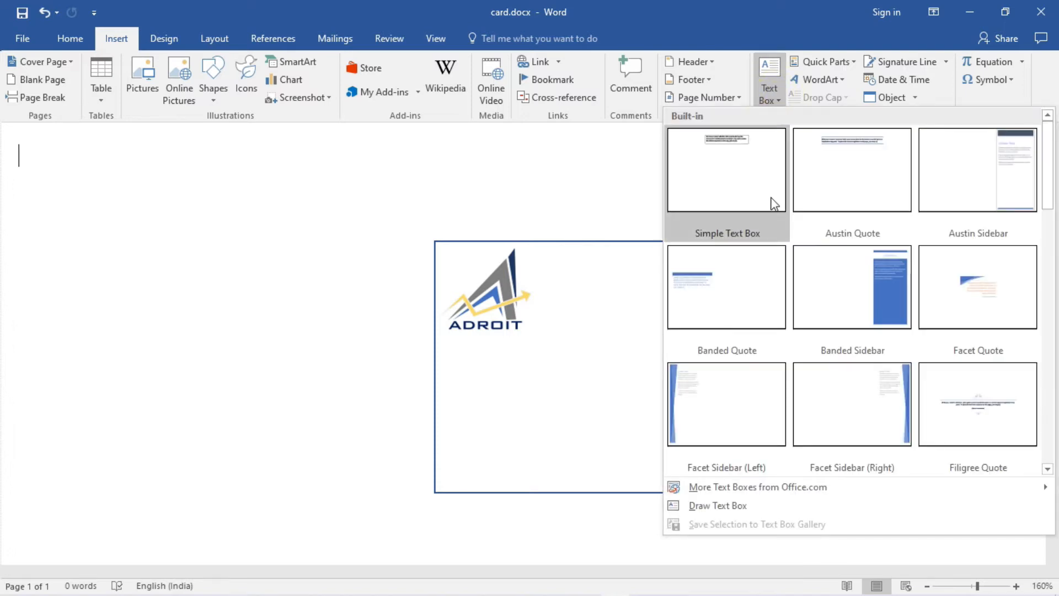
pyautogui.click(728, 505)
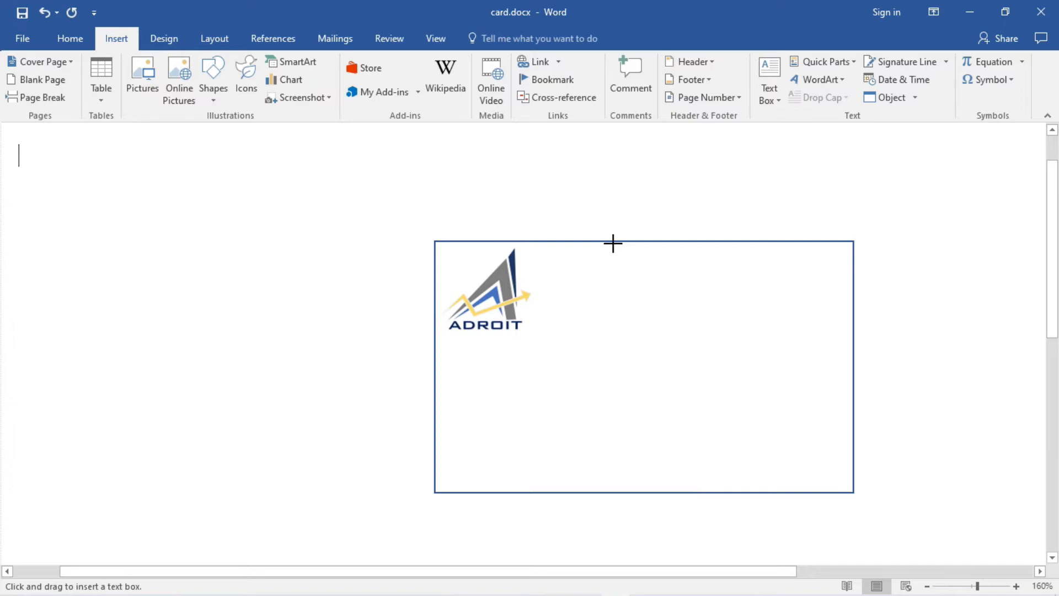
pyautogui.moveTo(613, 244)
pyautogui.mouseDown()
pyautogui.moveTo(619, 289)
pyautogui.moveTo(653, 315)
pyautogui.moveTo(670, 355)
pyautogui.moveTo(849, 353)
pyautogui.mouseUp()
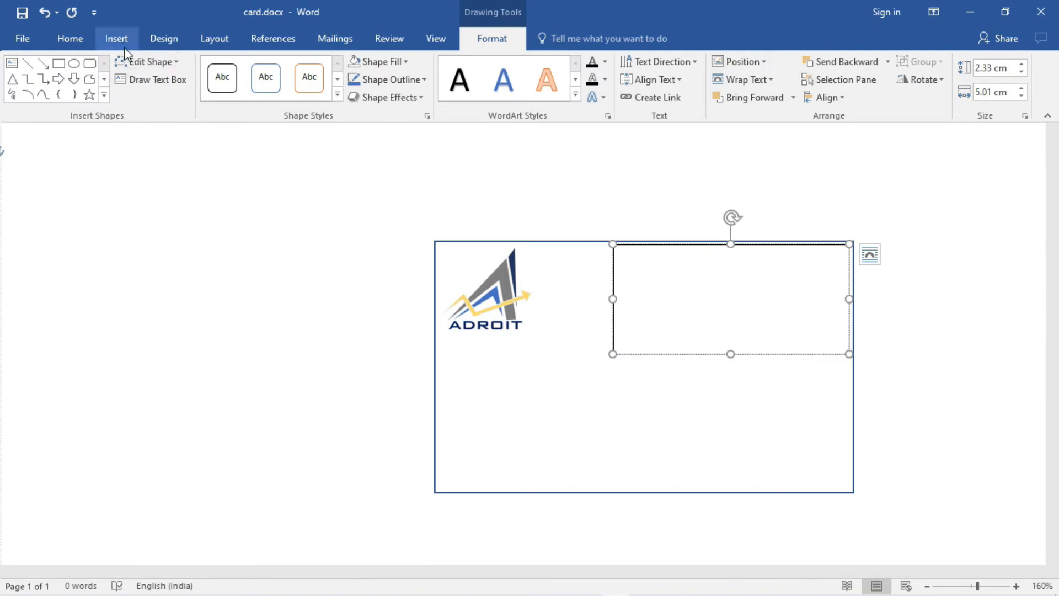
# - Set the text box's font size to 8 and right-align it
pyautogui.click(72, 38)
pyautogui.click(226, 70)
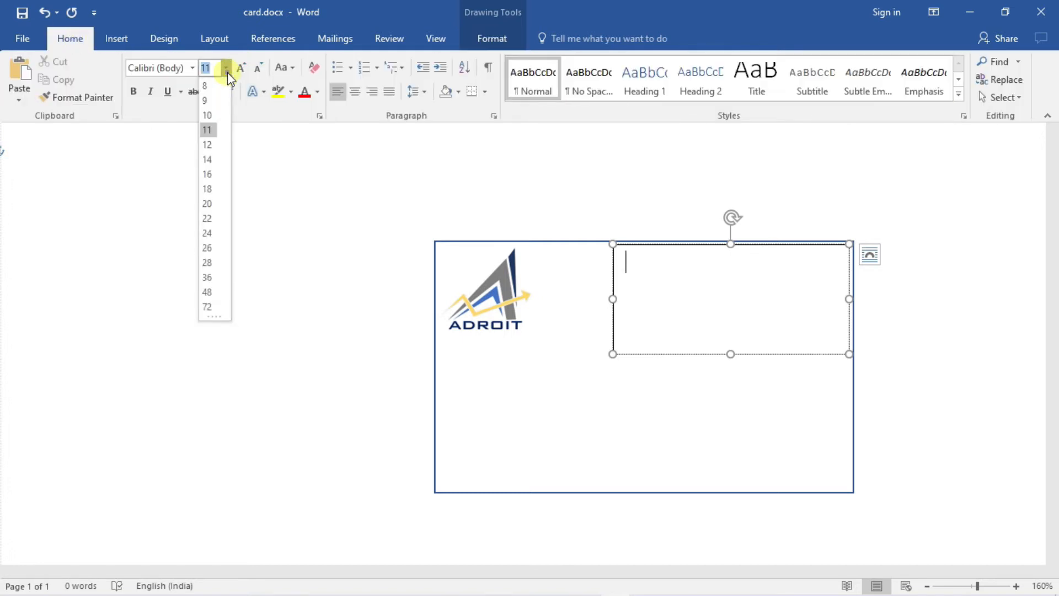
pyautogui.click(214, 83)
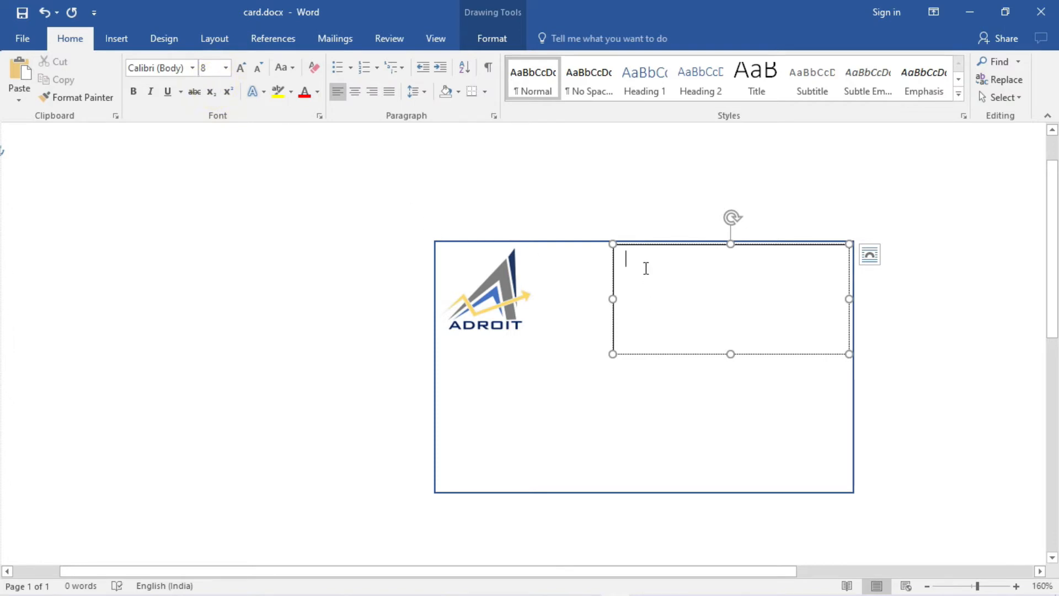
pyautogui.click(374, 95)
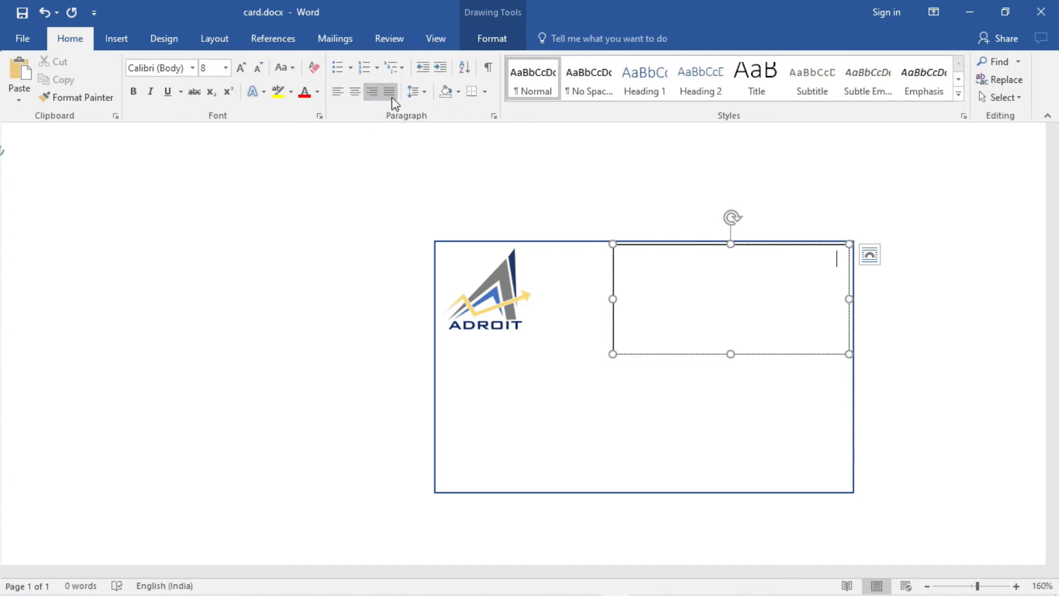
# - In Line Spacing Options, set the spacing after paragraphs to 0 pt
pyautogui.click(425, 99)
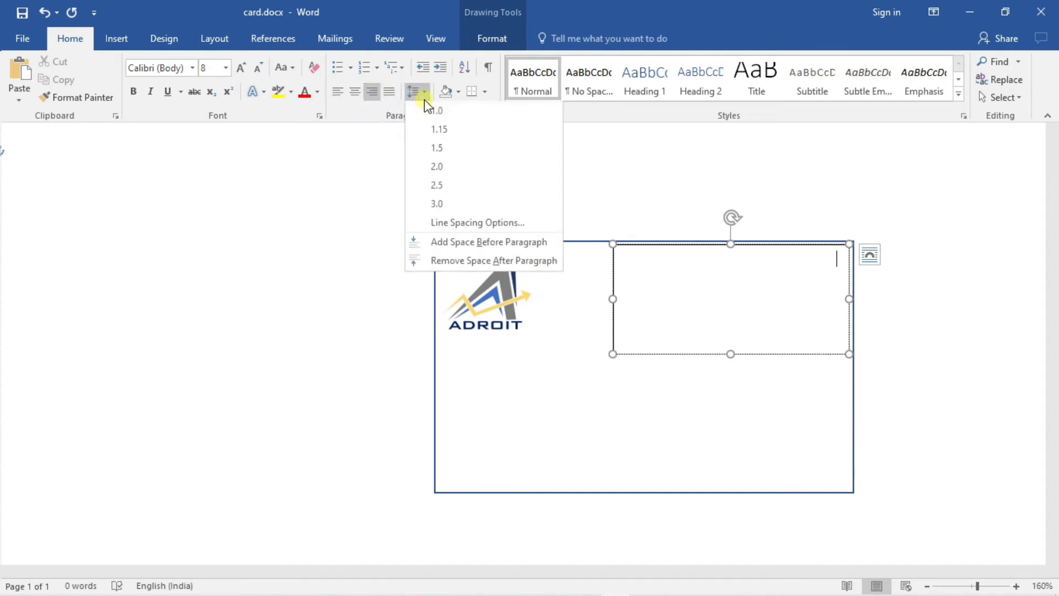
pyautogui.click(436, 228)
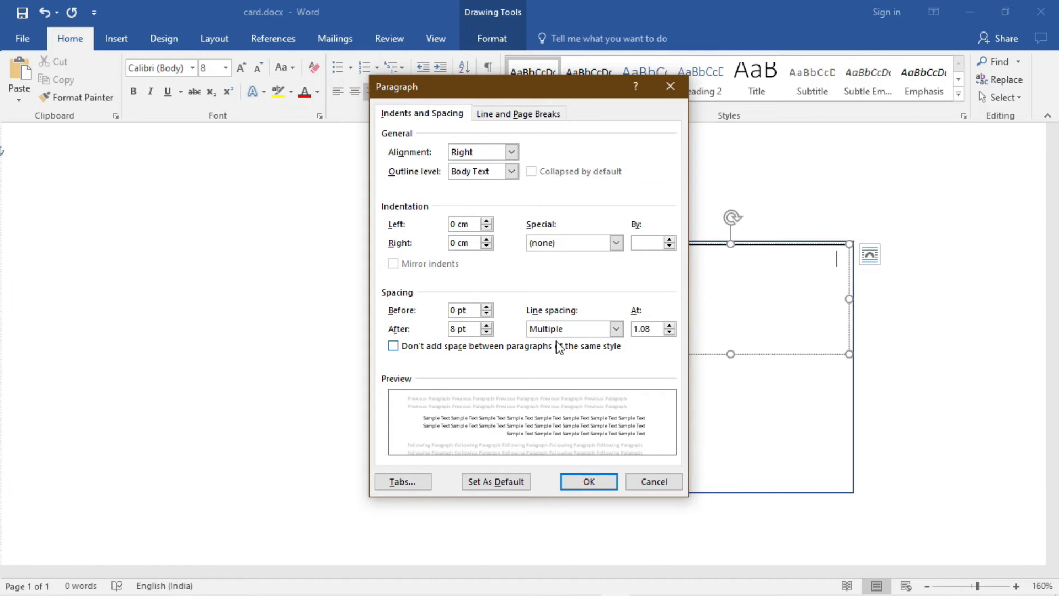
pyautogui.click(486, 332)
pyautogui.click(486, 331)
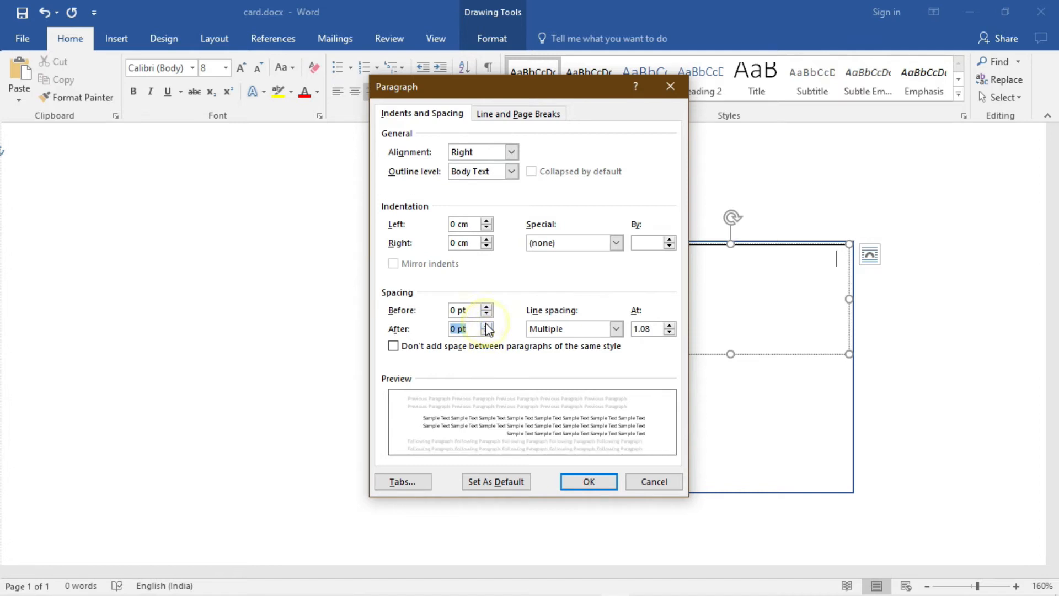
# - Set line spacing to At least 0 pt and apply the paragraph settings
pyautogui.click(616, 330)
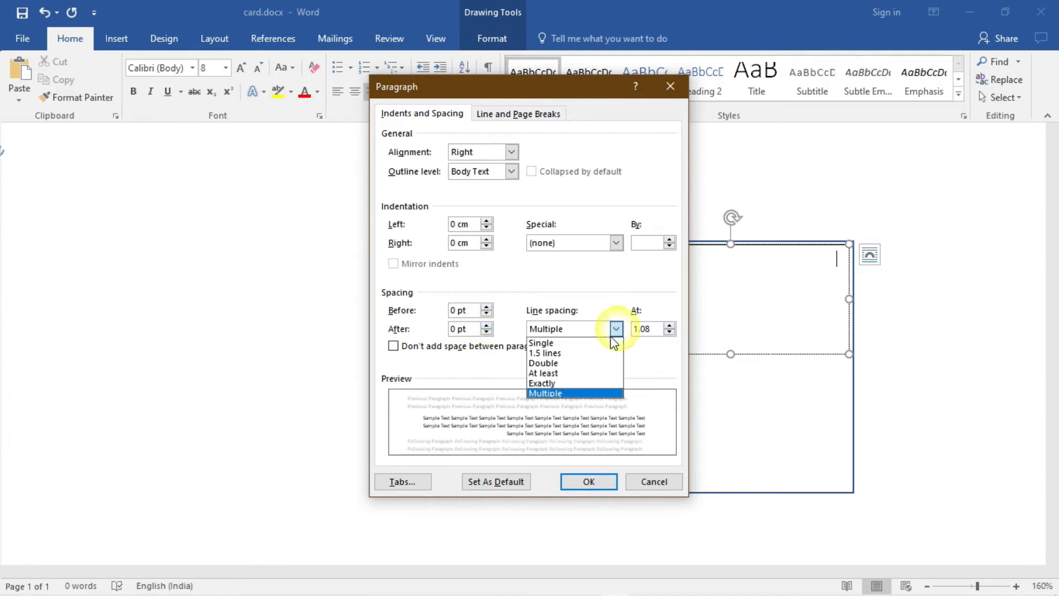
pyautogui.click(567, 375)
pyautogui.click(669, 330)
pyautogui.click(672, 332)
pyautogui.click(671, 332)
pyautogui.click(671, 331)
pyautogui.click(671, 332)
pyautogui.click(672, 332)
pyautogui.click(672, 332)
pyautogui.click(672, 331)
pyautogui.click(670, 332)
pyautogui.click(669, 332)
pyautogui.click(670, 331)
pyautogui.click(670, 332)
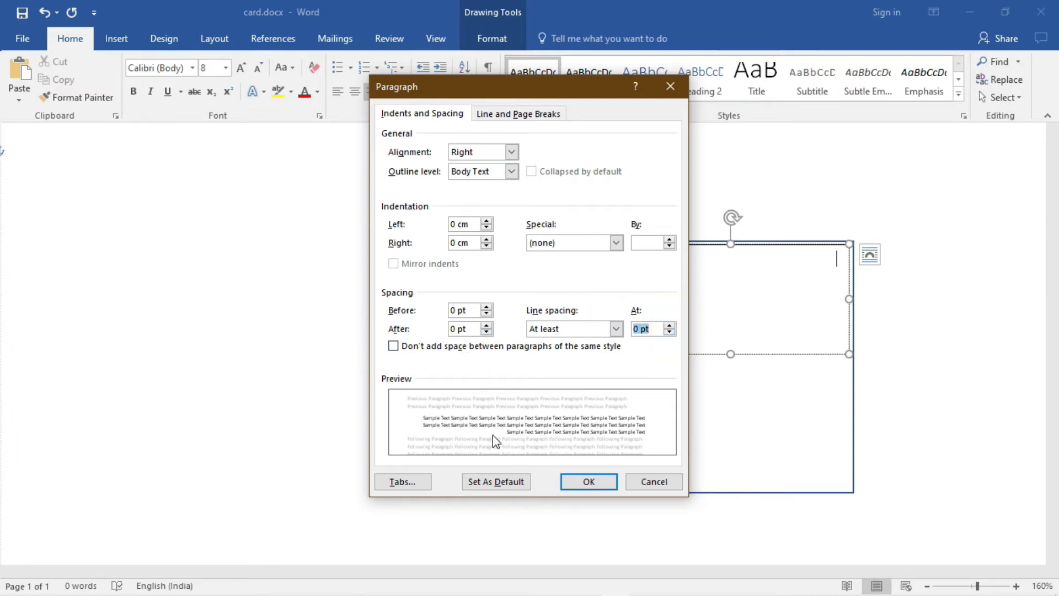
pyautogui.click(577, 480)
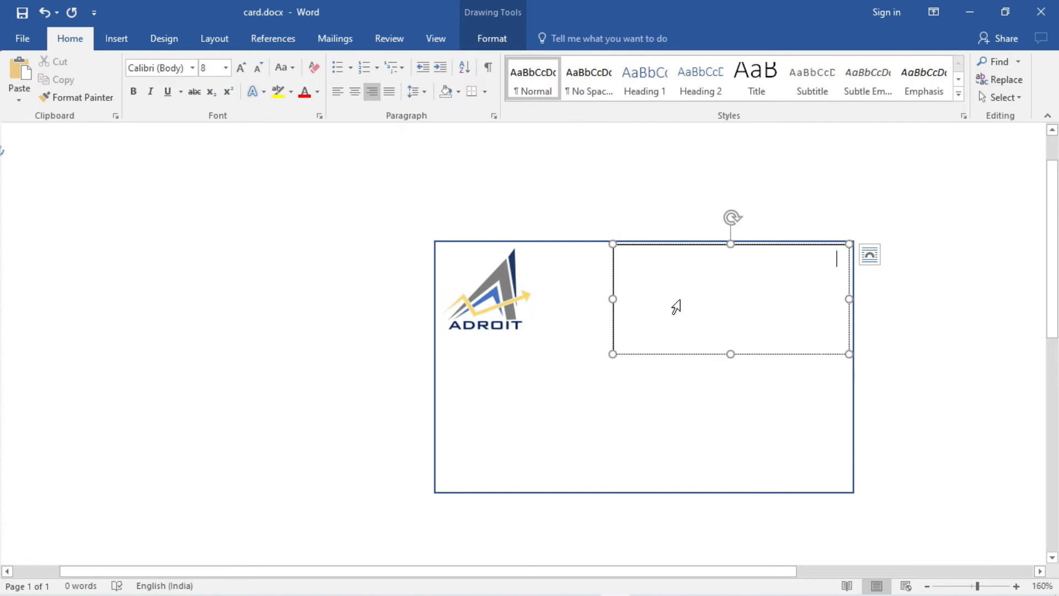
# - Type the holder's name and the qualification 'B. Com, LLB (JNU)' into the text box
pyautogui.write('k')
pyautogui.press('BackSpace')
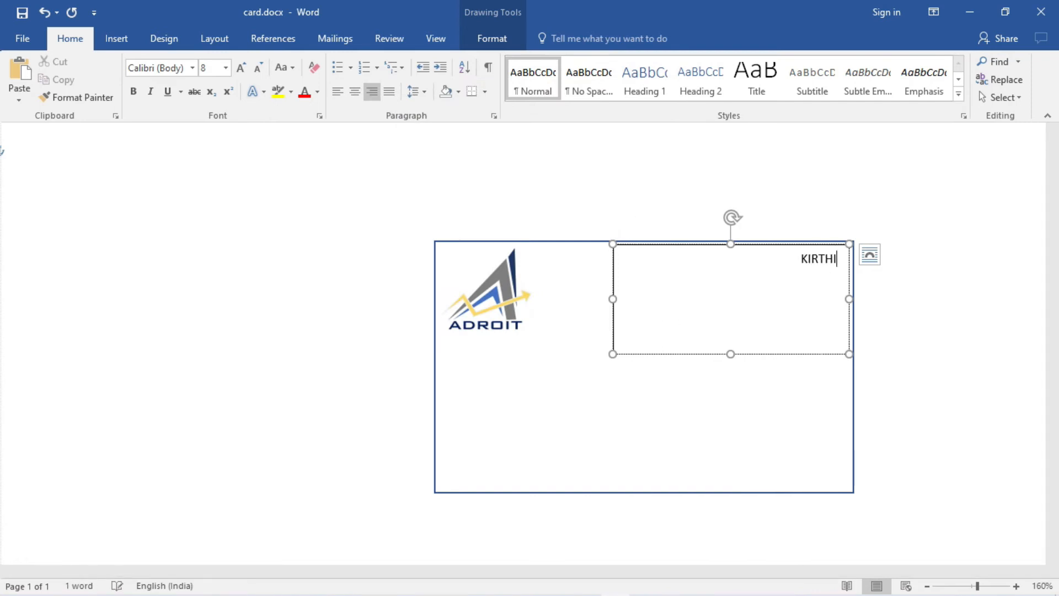
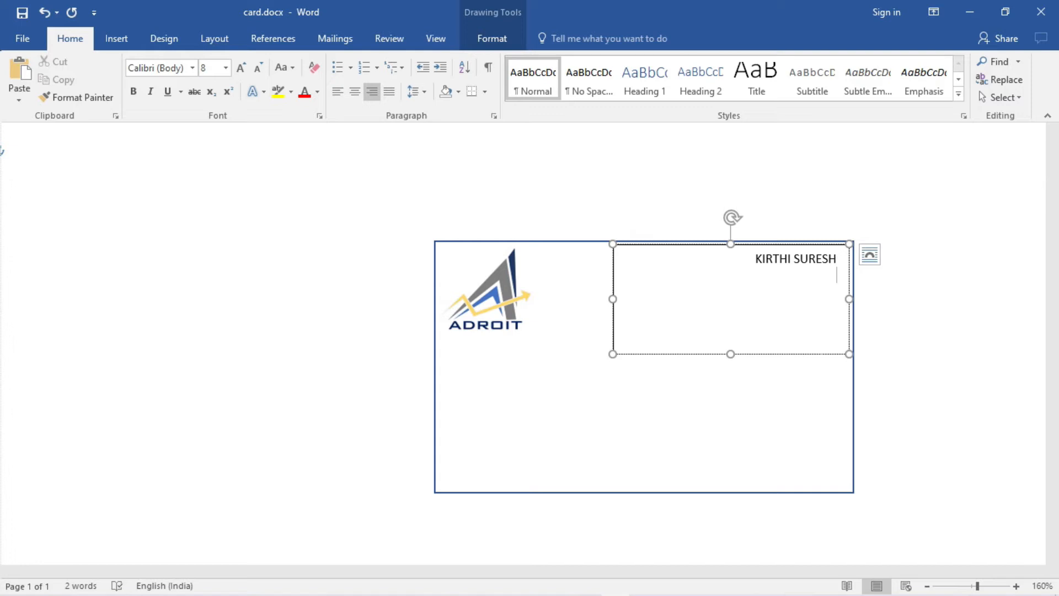
pyautogui.write('B. Com, LLB (JNU)')
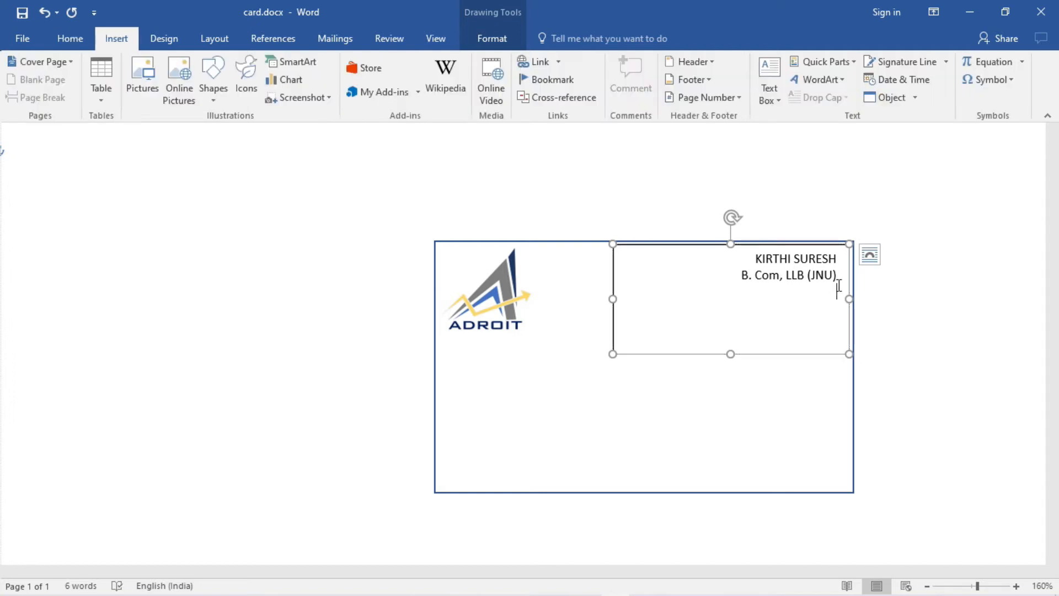
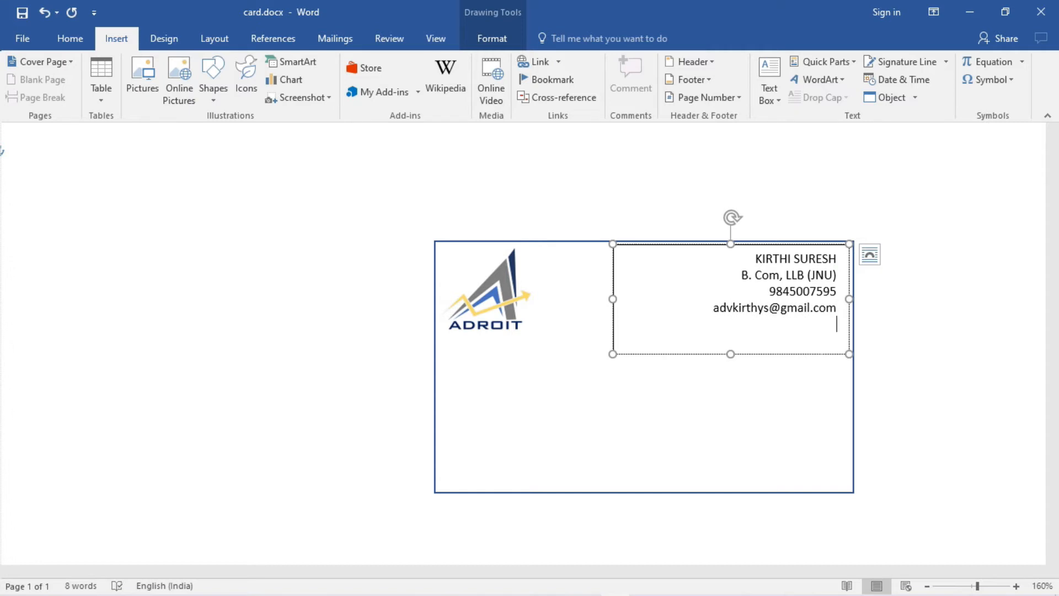
# - Add the phone number, e-mail and registration number lines, then shorten the box slightly
pyautogui.press('Return')
pyautogui.write('Reg No. ')
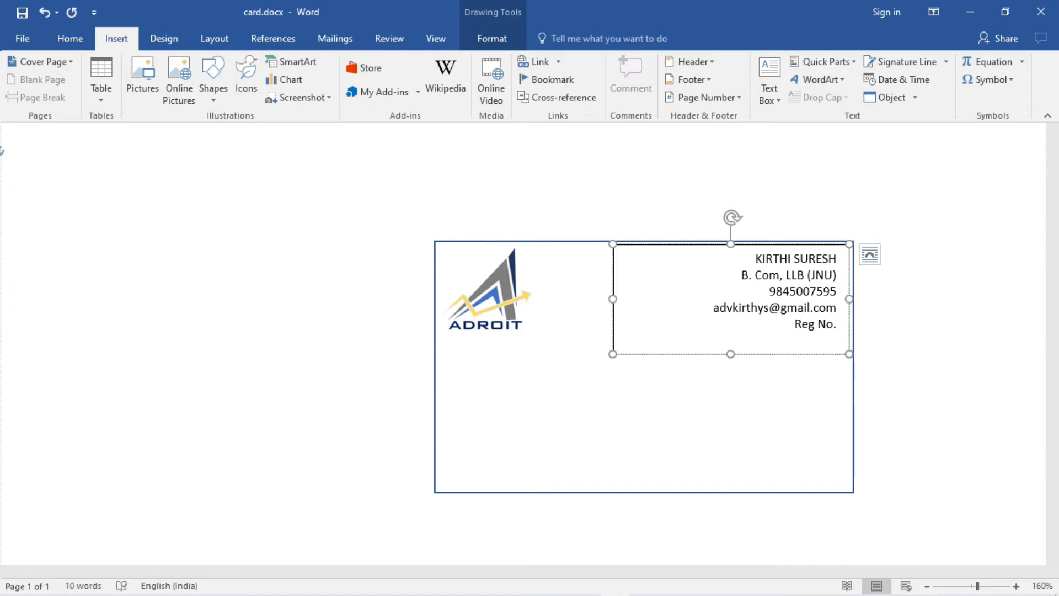
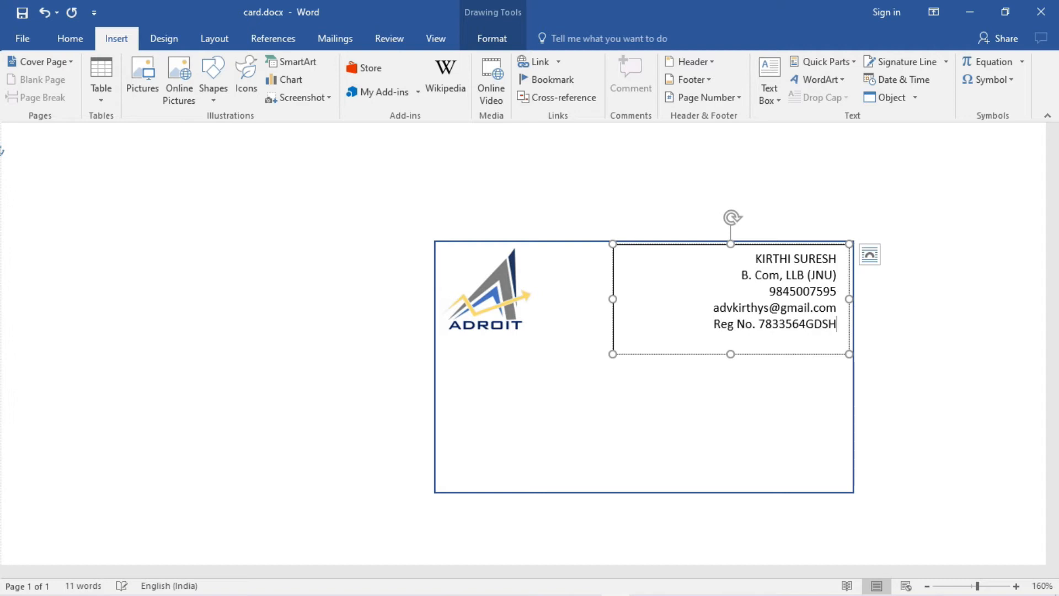
pyautogui.moveTo(731, 354); pyautogui.dragTo(730, 349)
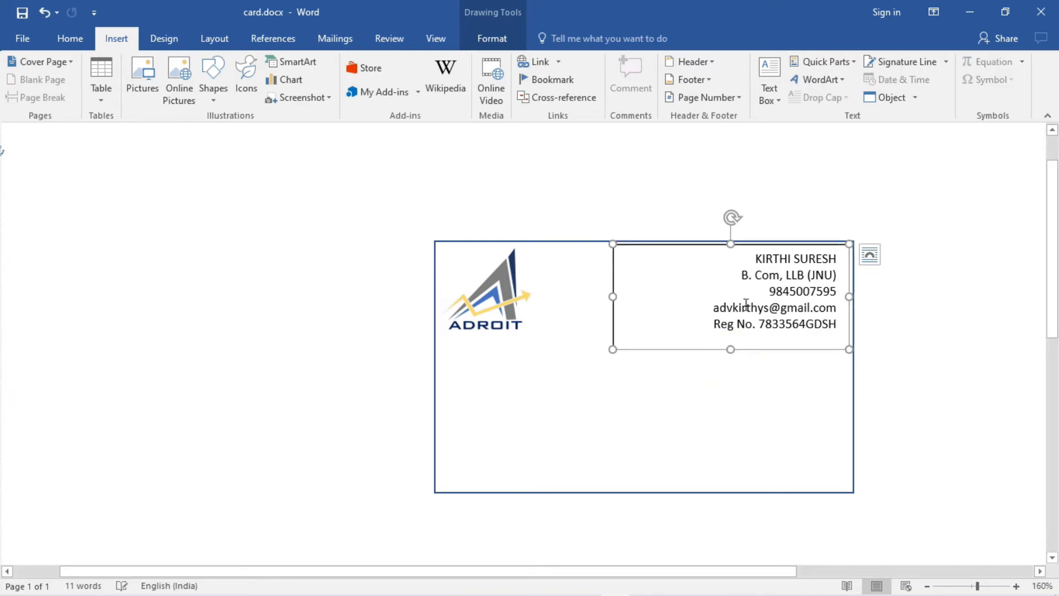
# - Set the name on the first line to font size 10
pyautogui.moveTo(755, 258); pyautogui.dragTo(829, 260)
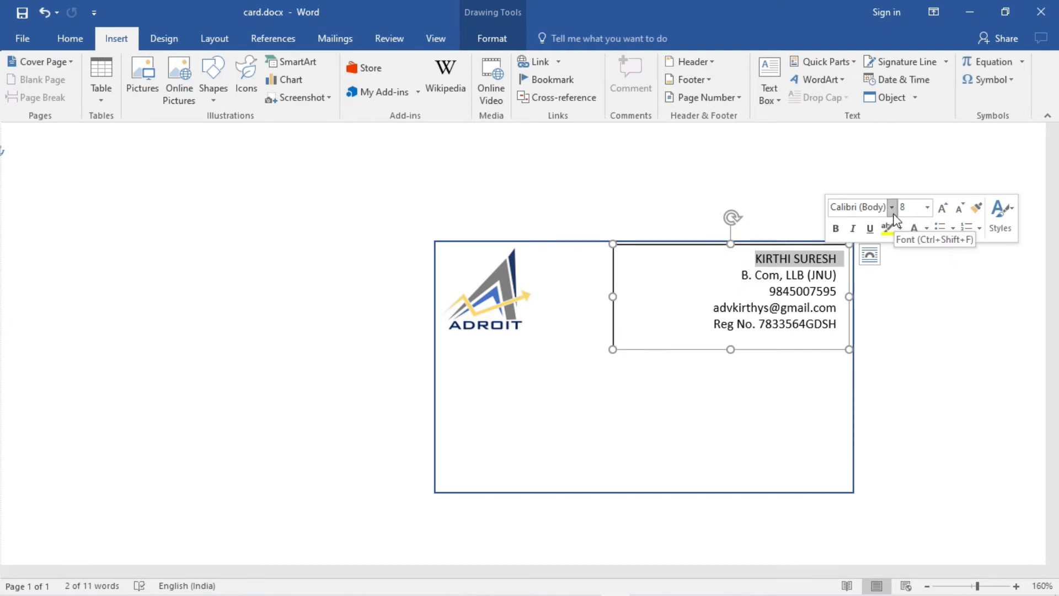
pyautogui.click(929, 209)
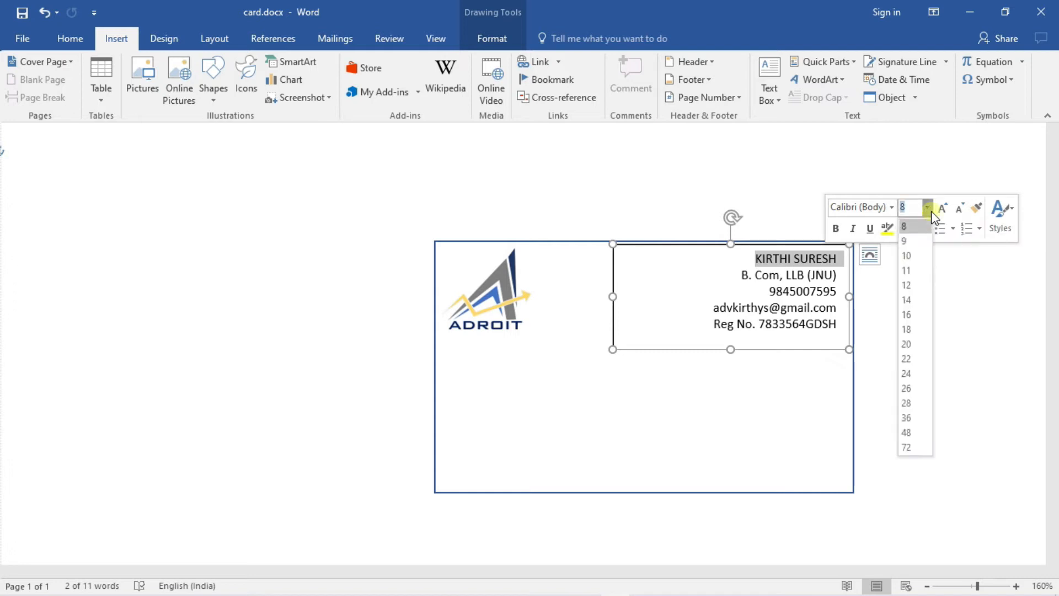
pyautogui.click(909, 256)
# - Select the phone and e-mail lines briefly, then select the whole contact box
pyautogui.tripleClick(701, 299)
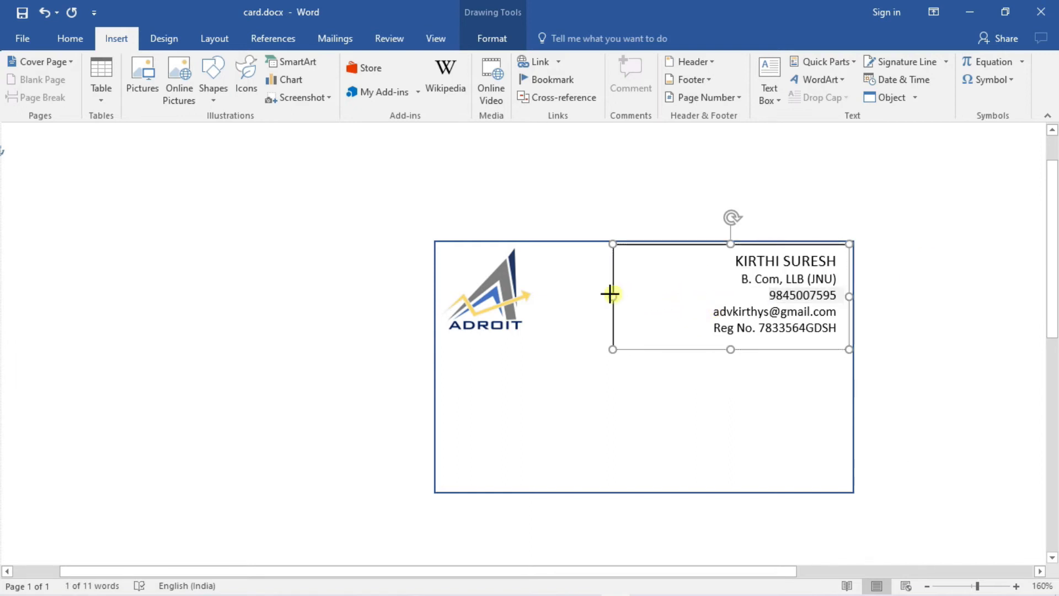
pyautogui.click(571, 367)
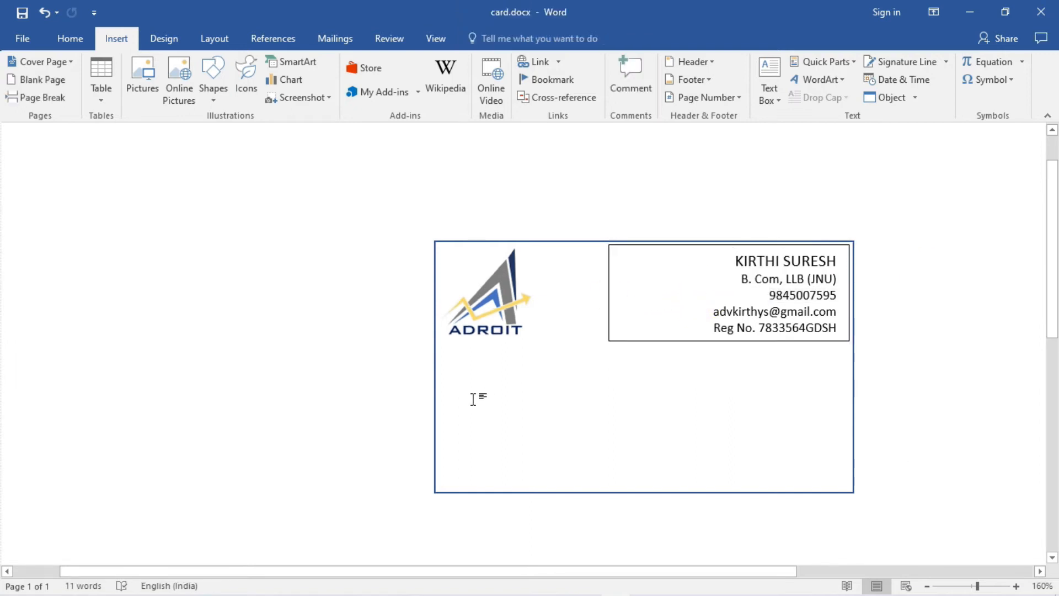
pyautogui.click(611, 319)
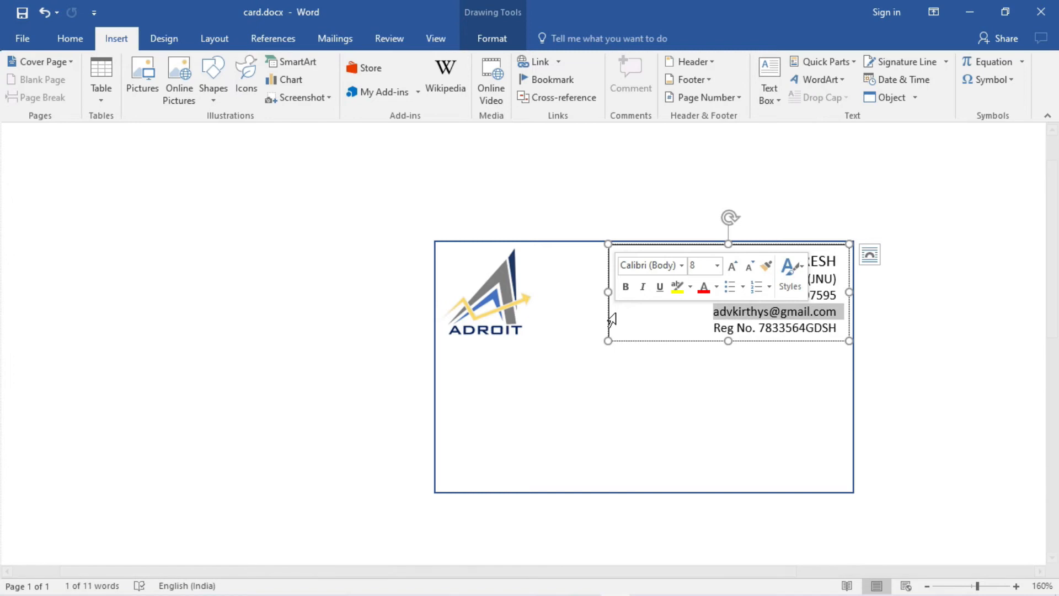
pyautogui.rightClick(616, 319)
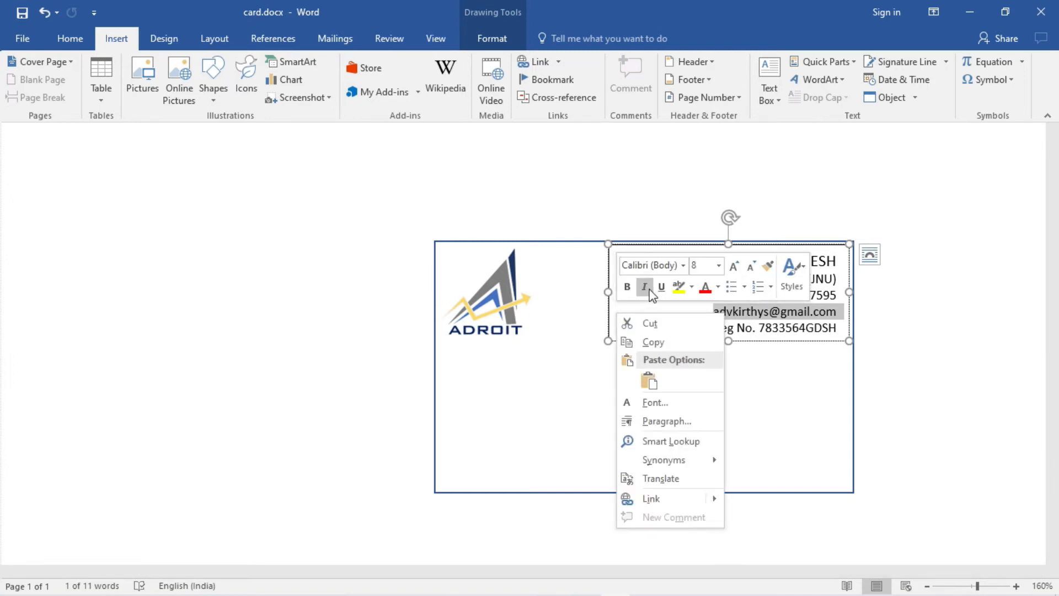
pyautogui.click(558, 397)
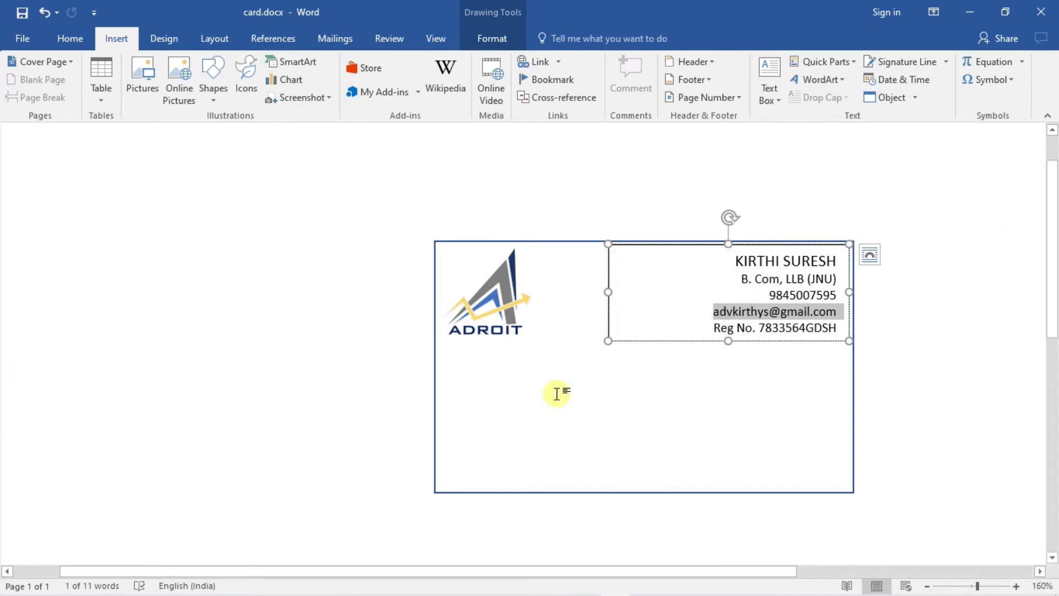
pyautogui.click(610, 337)
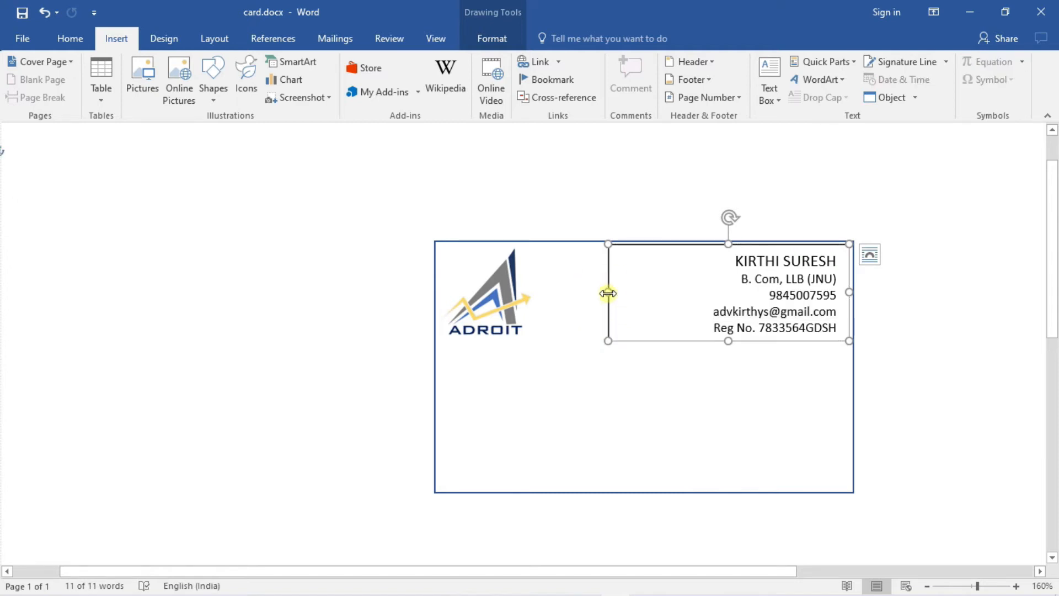
# - Give the contact box No Fill and No Outline, then deselect it
pyautogui.rightClick(608, 294)
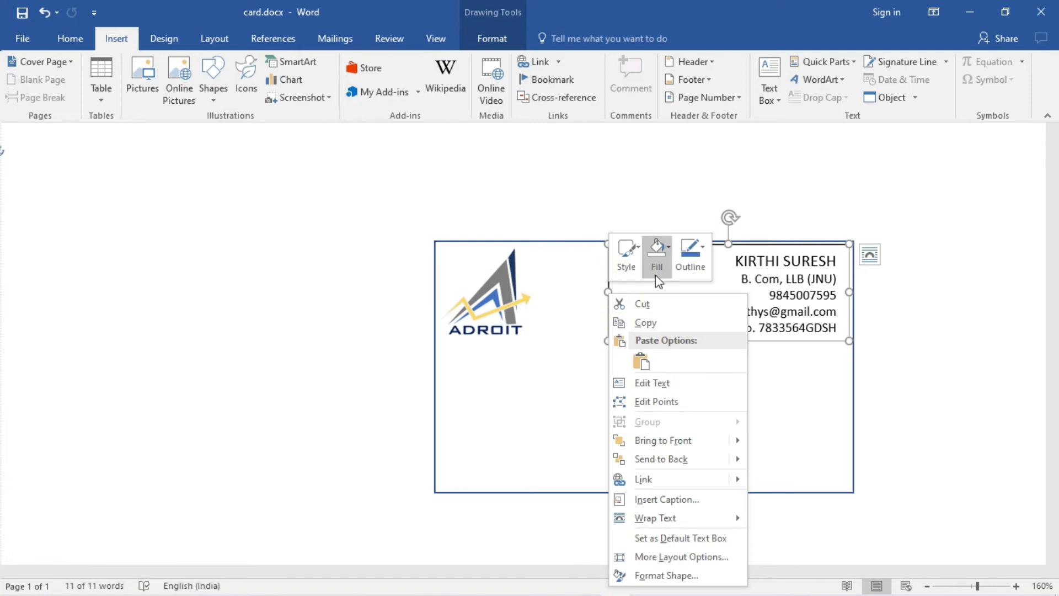
pyautogui.click(657, 256)
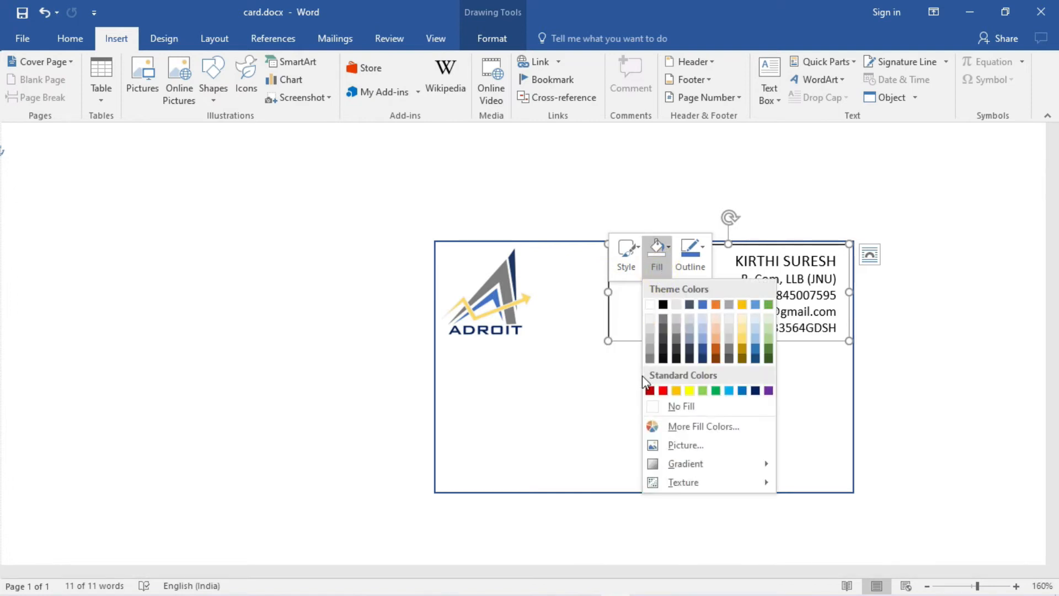
pyautogui.click(652, 406)
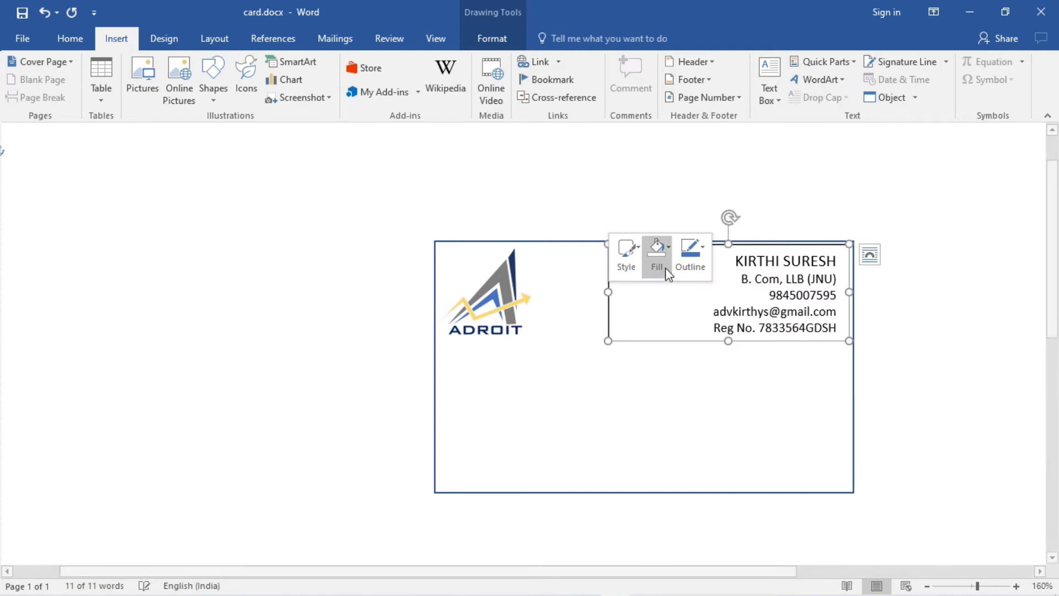
pyautogui.click(690, 251)
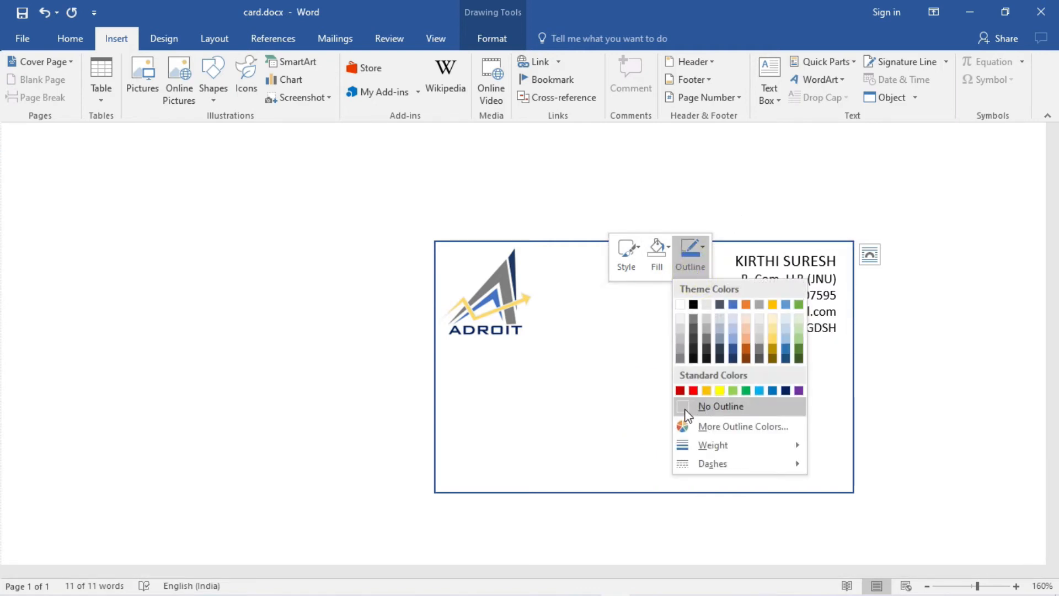
pyautogui.click(687, 411)
pyautogui.click(684, 408)
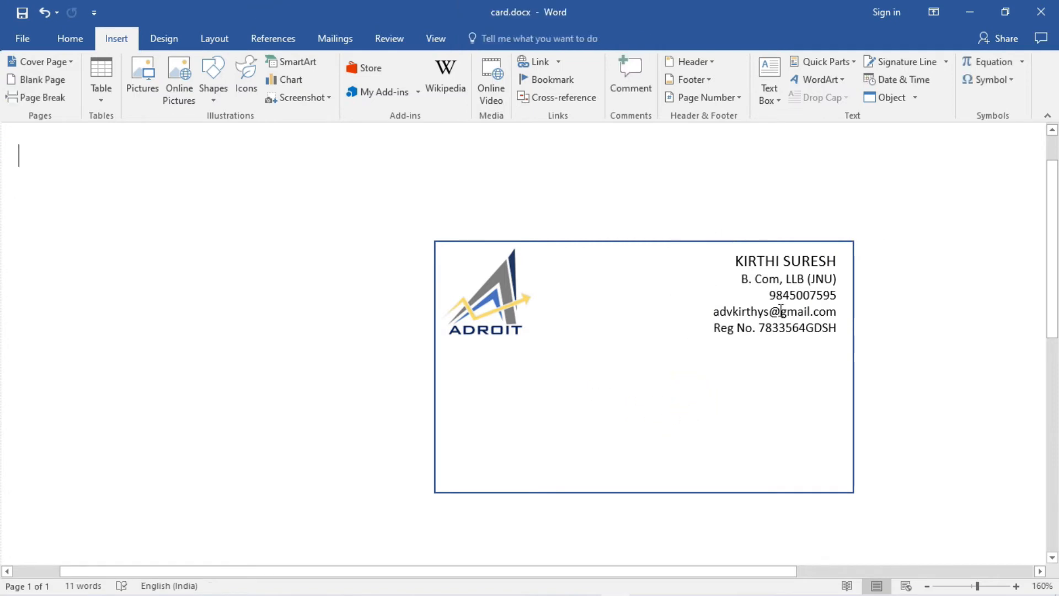
# - Make the name line bold in Orange Accent 2 Darker 50%
pyautogui.moveTo(736, 260); pyautogui.dragTo(844, 261)
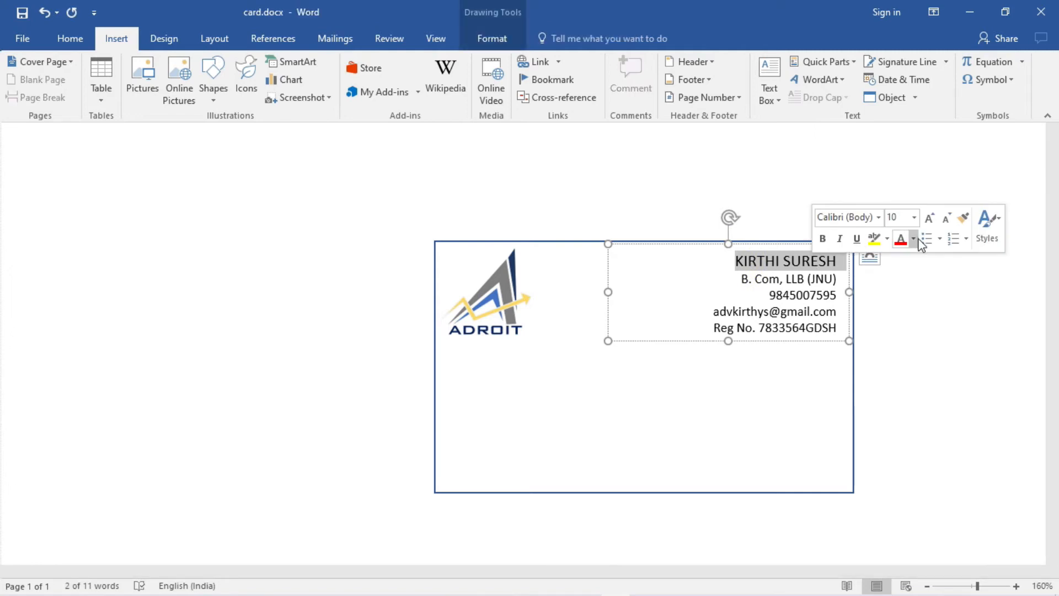
pyautogui.click(919, 242)
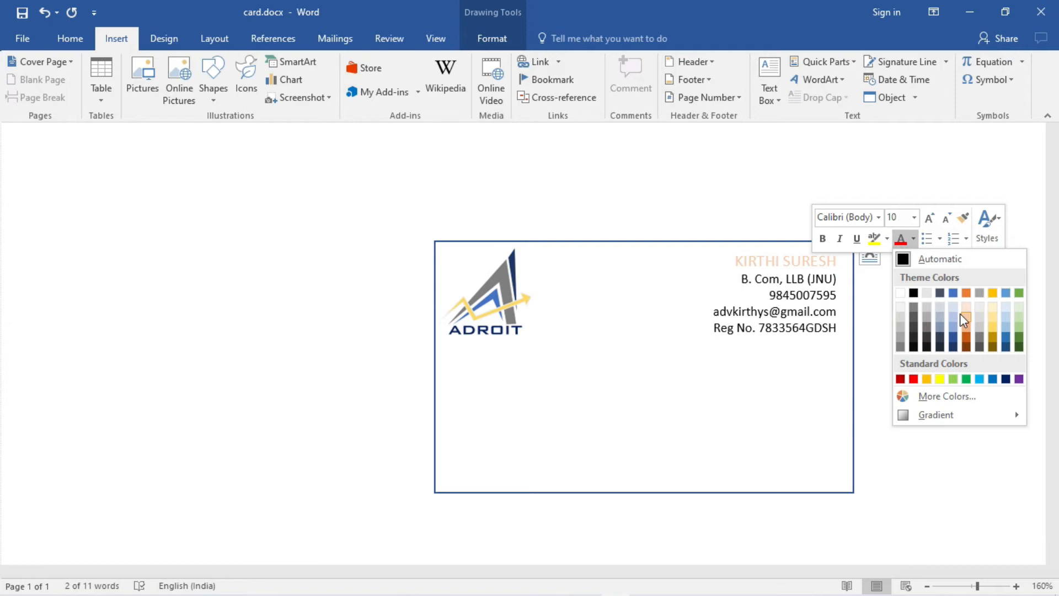
pyautogui.click(967, 346)
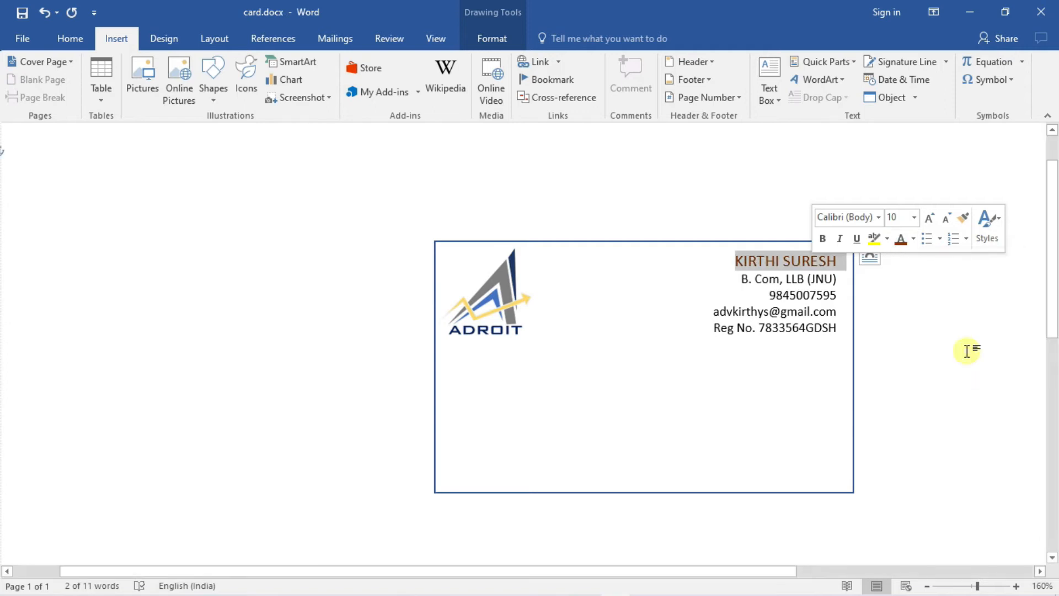
pyautogui.click(823, 240)
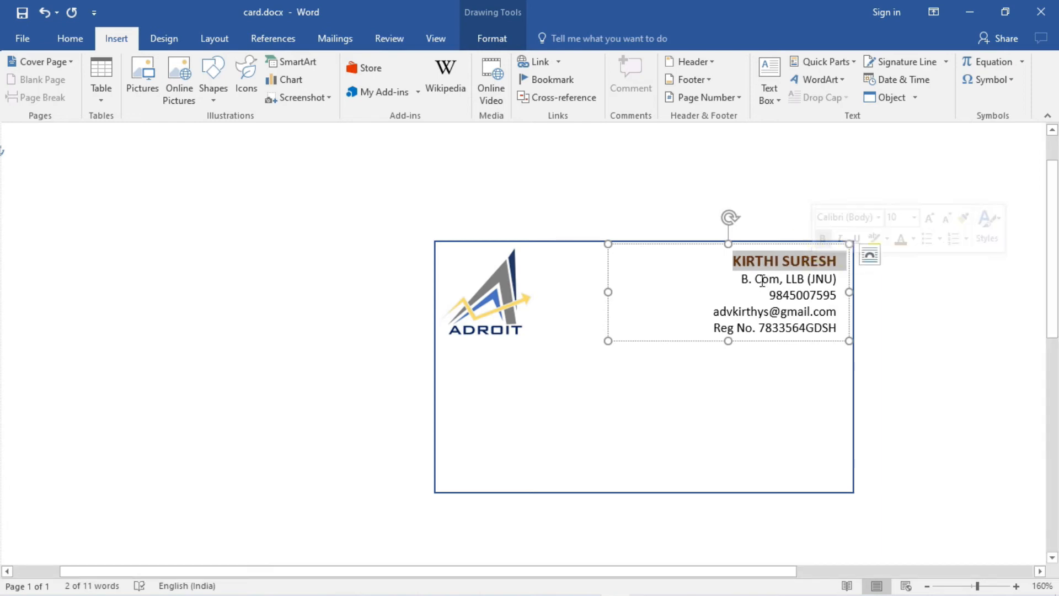
# - Colour the four contact lines below the name Blue Accent 1 Darker 50%
pyautogui.moveTo(741, 279); pyautogui.dragTo(784, 320)
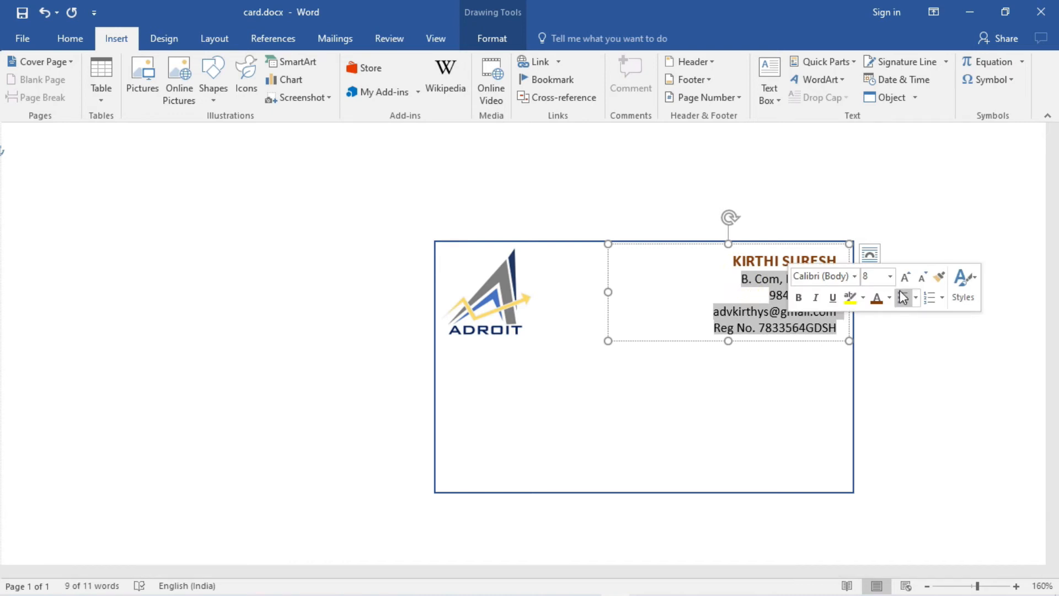
pyautogui.click(889, 298)
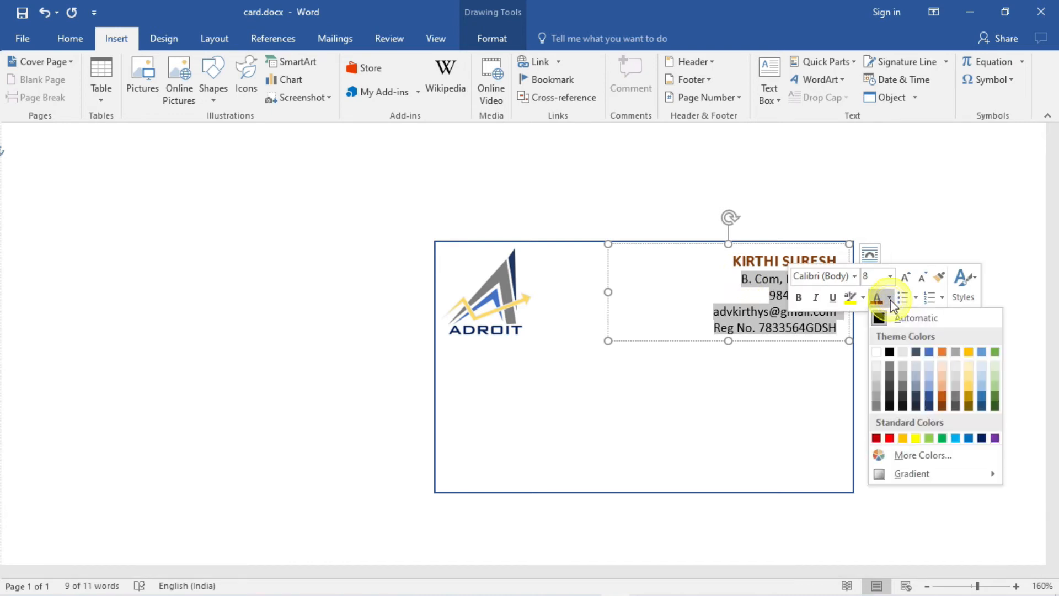
pyautogui.click(931, 405)
pyautogui.click(901, 360)
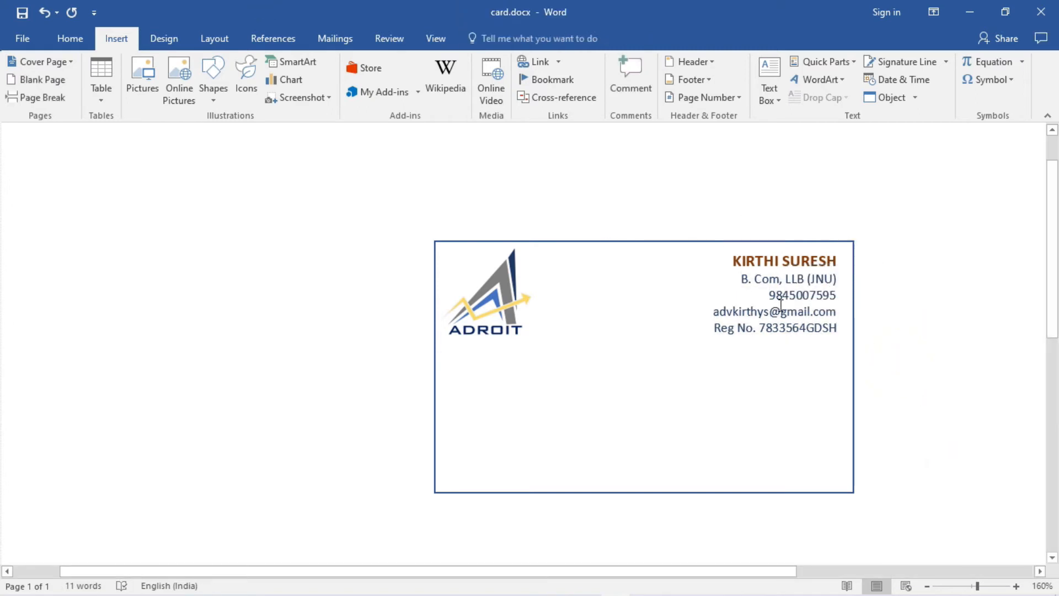
# - Make the phone number line bold
pyautogui.moveTo(796, 296); pyautogui.dragTo(829, 298)
pyautogui.tripleClick(764, 295)
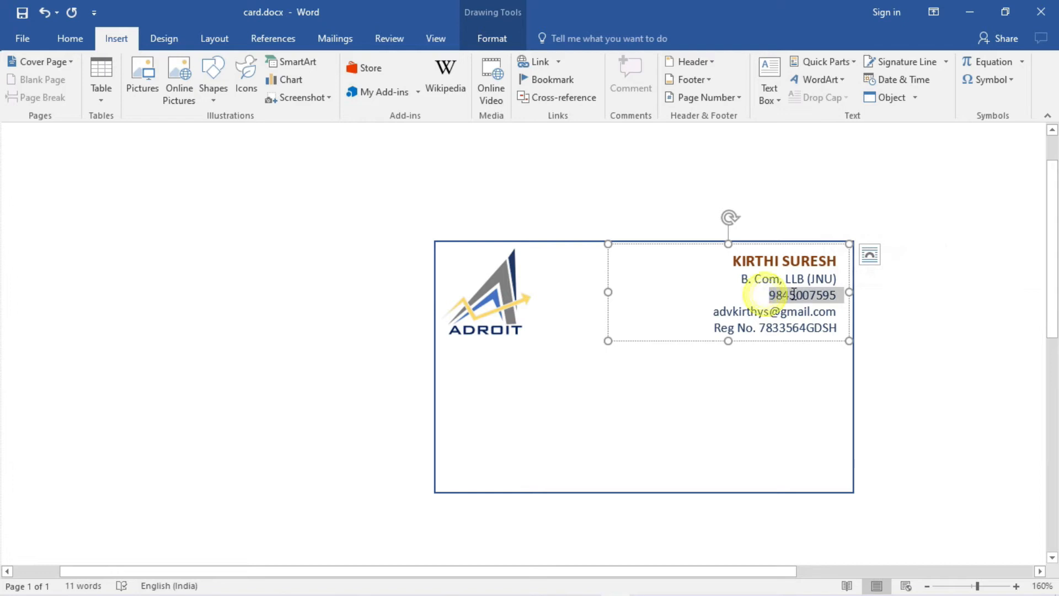
pyautogui.click(814, 268)
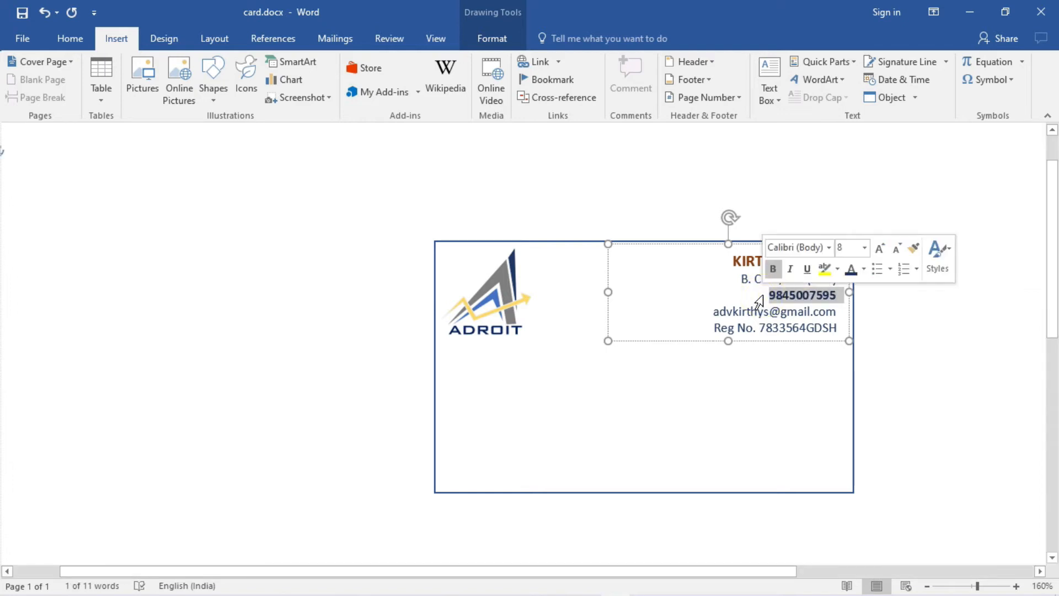
pyautogui.click(921, 338)
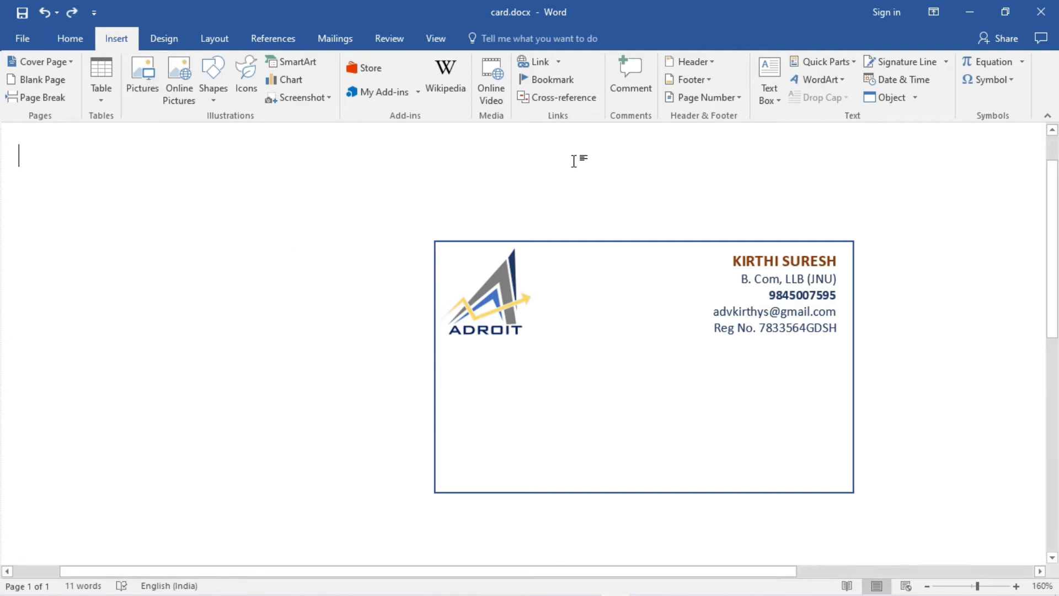
# - Draw a card-wide text box below the logo reading 'ADROIT CONSULTANCY GST, ITR'
pyautogui.click(777, 102)
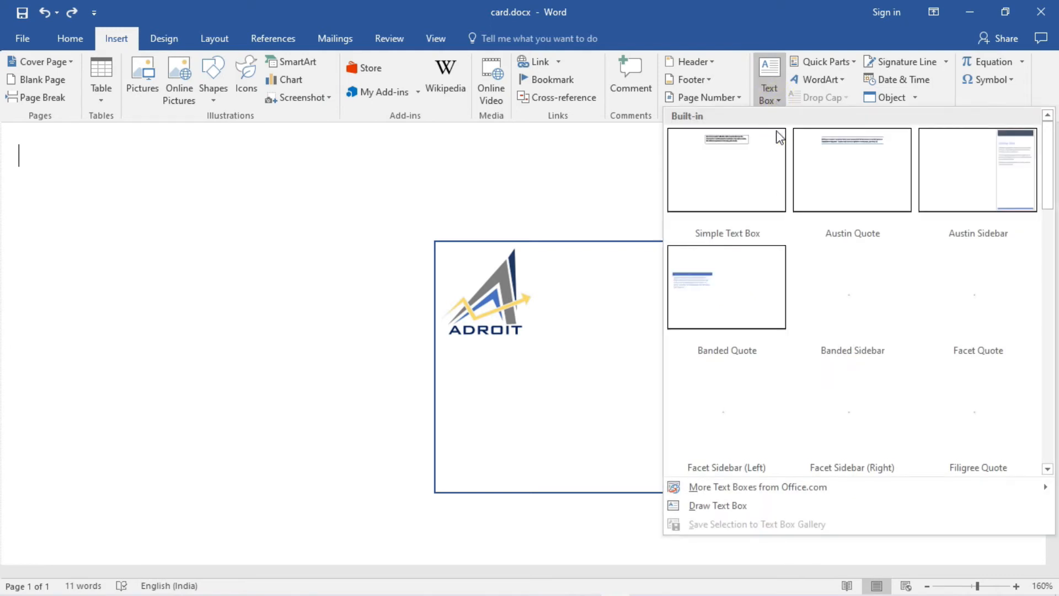
pyautogui.click(715, 510)
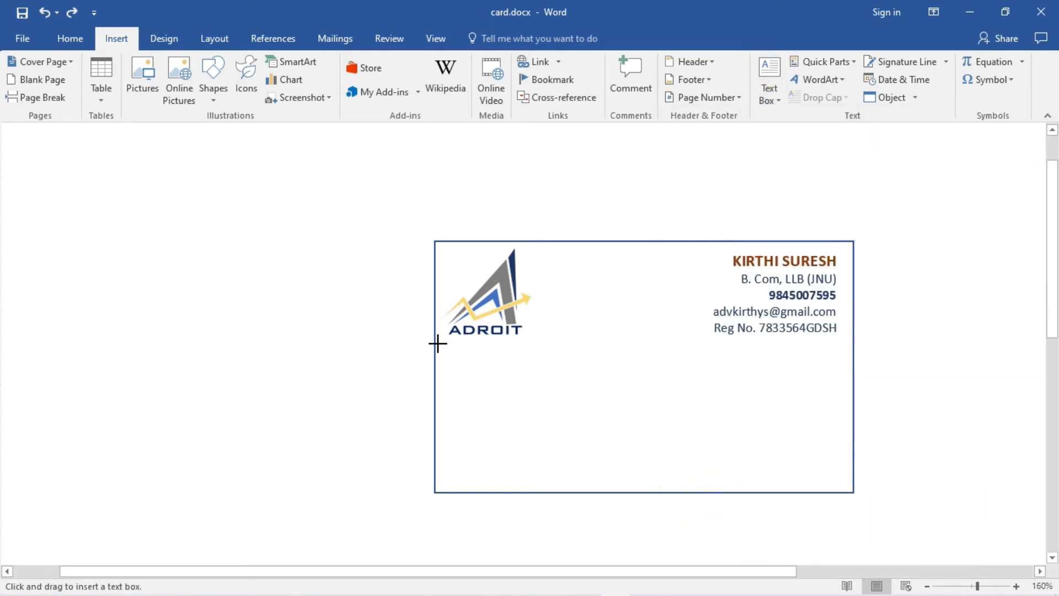
pyautogui.moveTo(436, 343)
pyautogui.mouseDown()
pyautogui.moveTo(445, 397)
pyautogui.moveTo(454, 384)
pyautogui.moveTo(544, 397)
pyautogui.moveTo(761, 379)
pyautogui.moveTo(850, 384)
pyautogui.mouseUp()
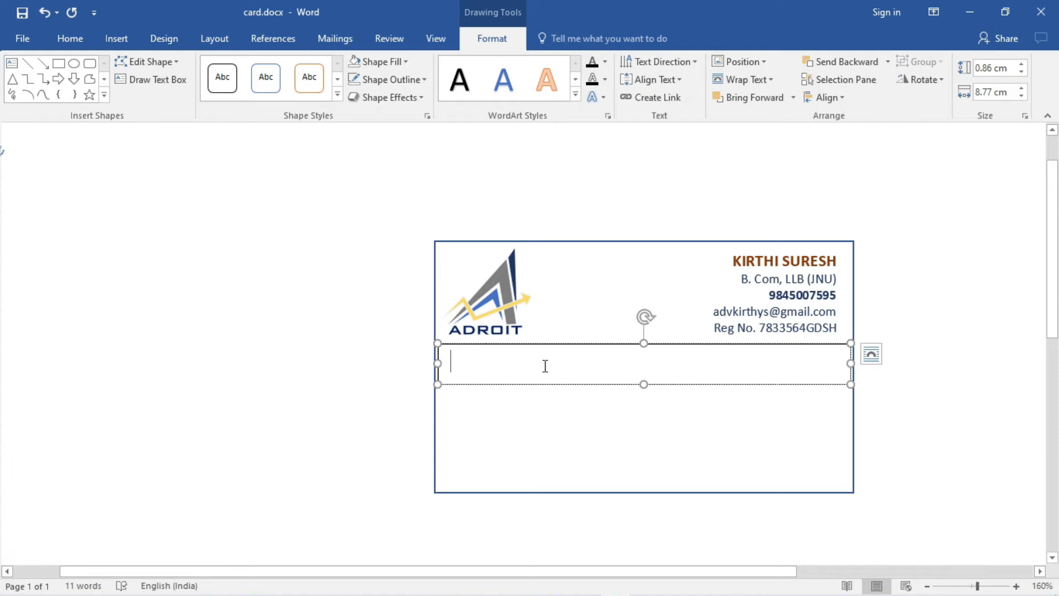
pyautogui.write('ADROI')
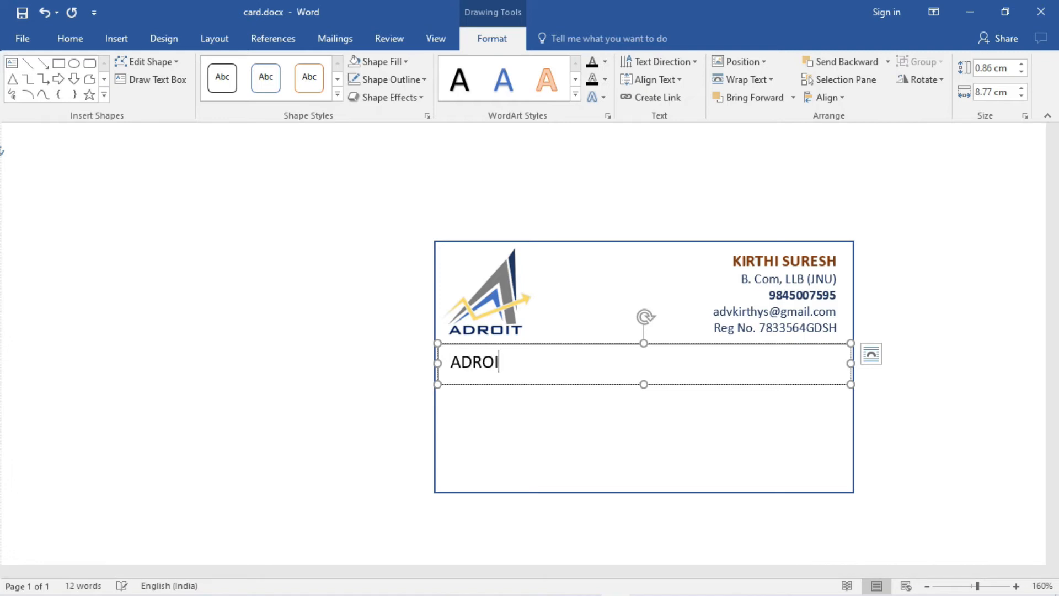
pyautogui.write('T CA')
pyautogui.press('BackSpace')
pyautogui.write('ONSULTANCY')
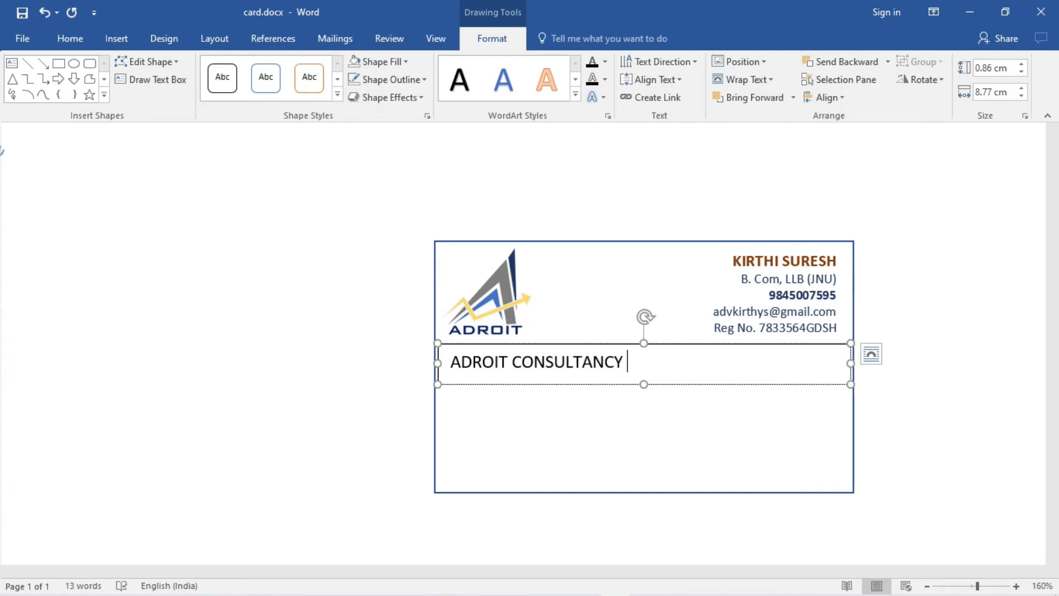
pyautogui.write(' GST, ITR')
# - Bring up the fill colour choices for the new banner box
pyautogui.moveTo(449, 362); pyautogui.dragTo(687, 353)
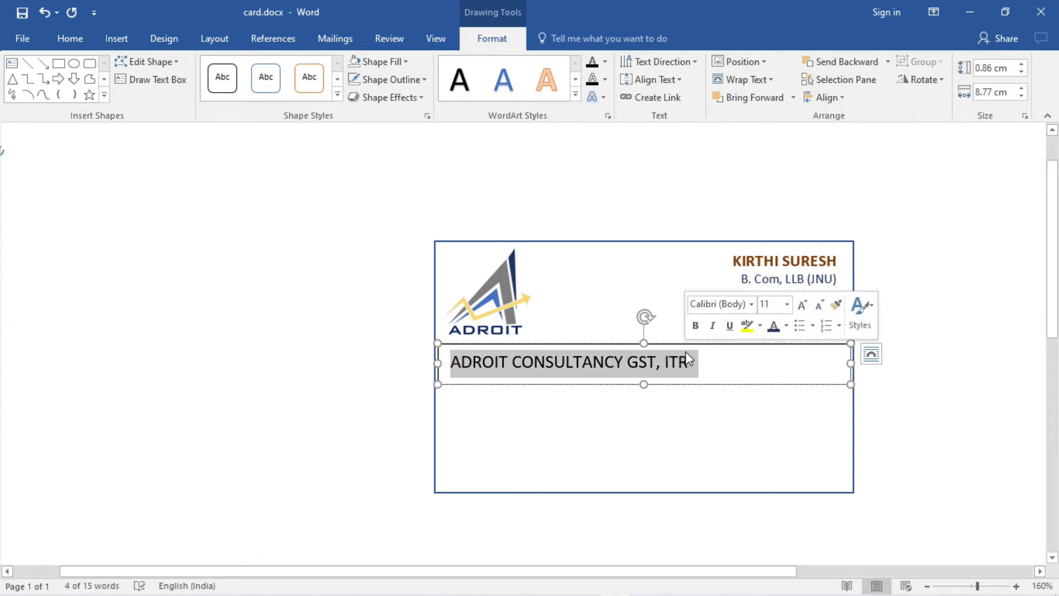
pyautogui.click(547, 349)
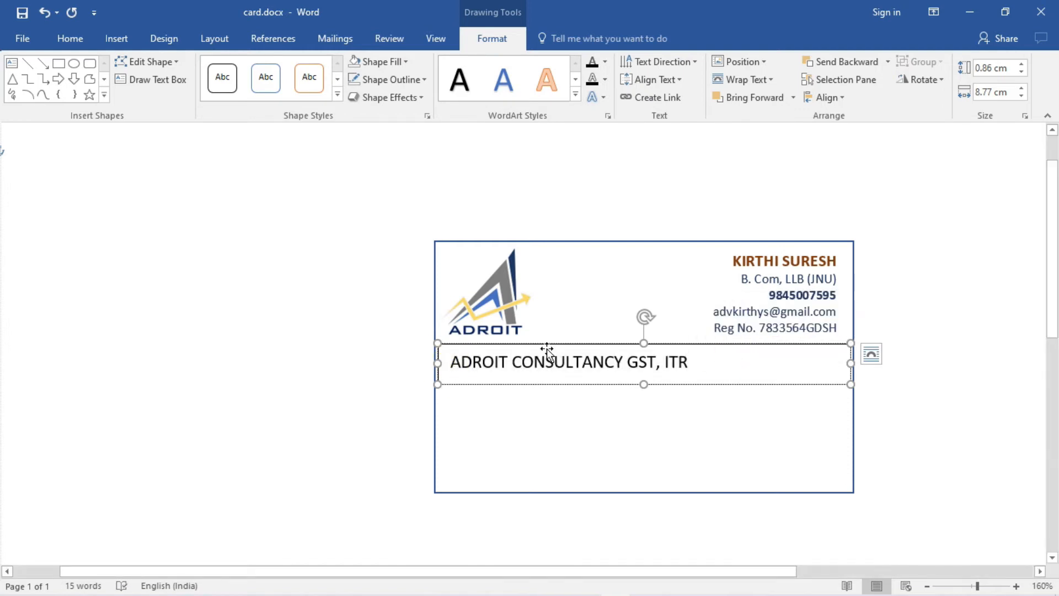
pyautogui.rightClick(438, 362)
pyautogui.click(488, 405)
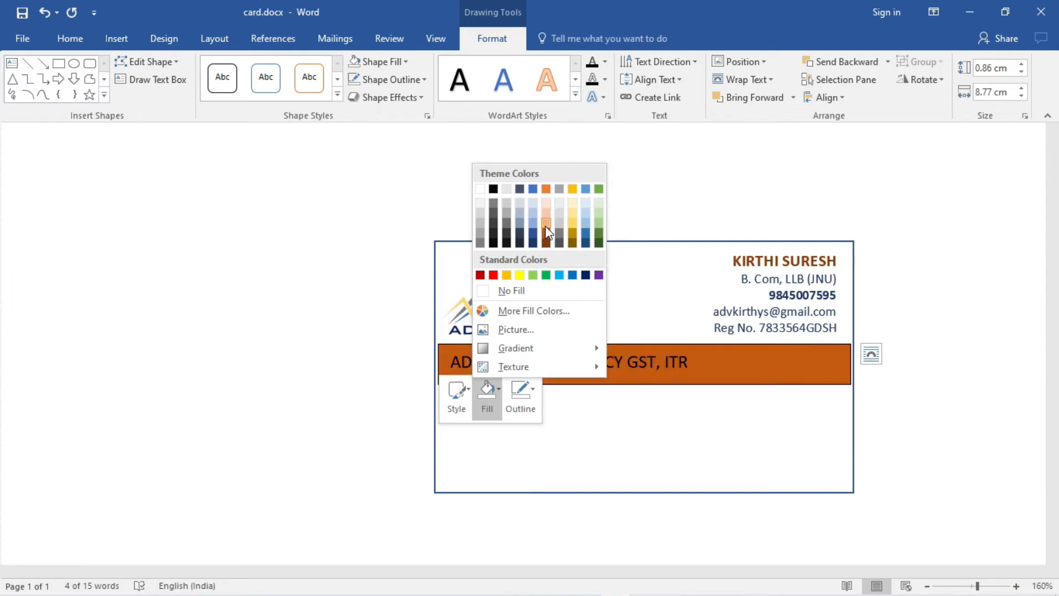
# - Set the orange banner's outline to No Outline
pyautogui.click(634, 414)
pyautogui.click(828, 367)
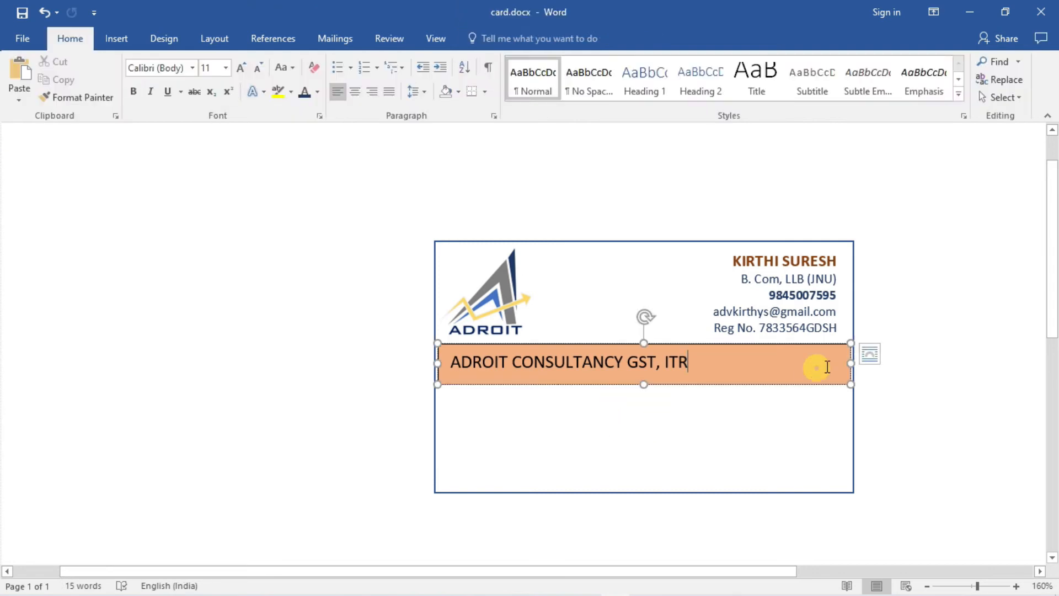
pyautogui.rightClick(806, 342)
pyautogui.click(895, 382)
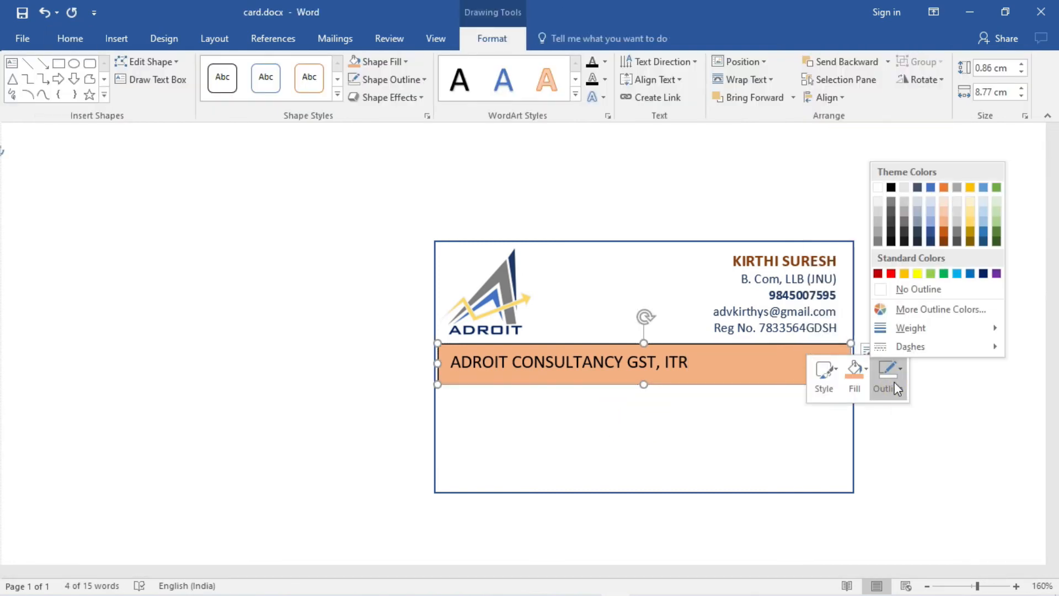
pyautogui.click(883, 289)
# - Stretch the banner's left and right ends to the card edges, 8.86 cm wide
pyautogui.click(792, 364)
pyautogui.moveTo(851, 363); pyautogui.dragTo(854, 363)
pyautogui.click(447, 364)
pyautogui.moveTo(440, 363); pyautogui.dragTo(696, 365)
pyautogui.click(70, 39)
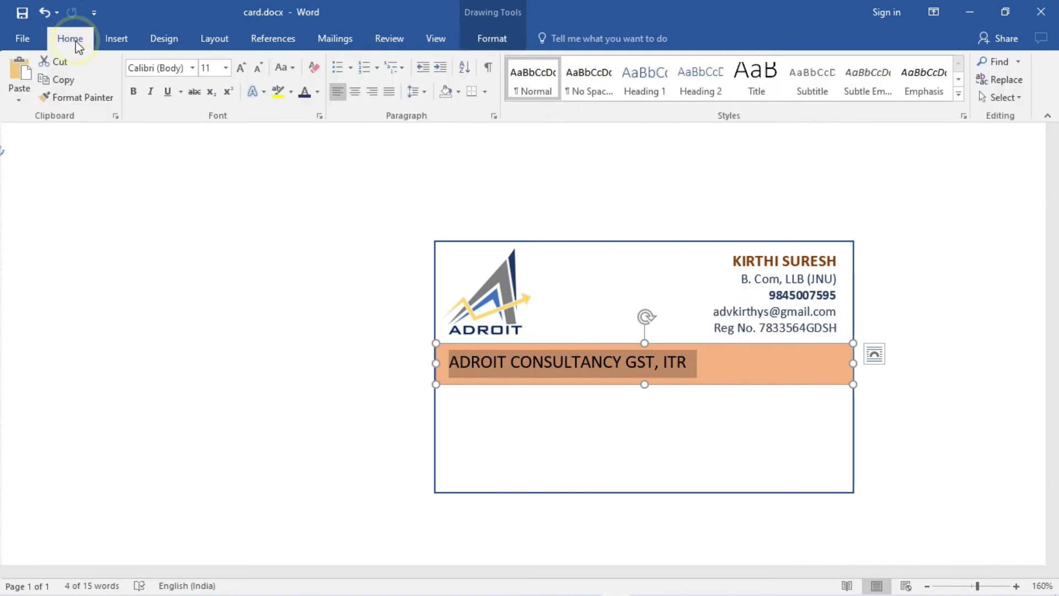
# - Centre the banner text and set it to 12 pt BankGothic Md BT
pyautogui.click(356, 92)
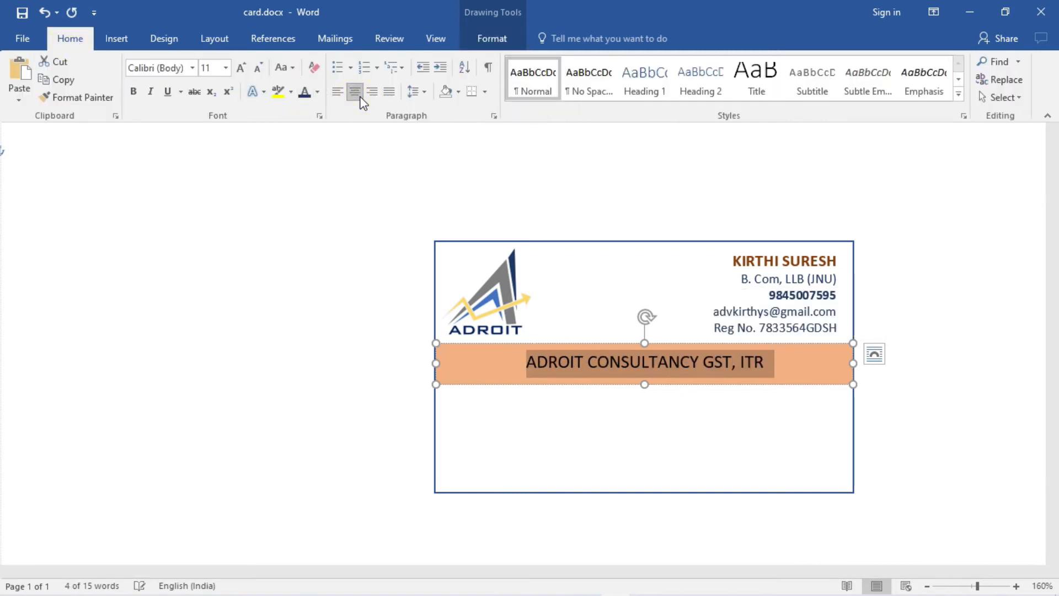
pyautogui.click(192, 67)
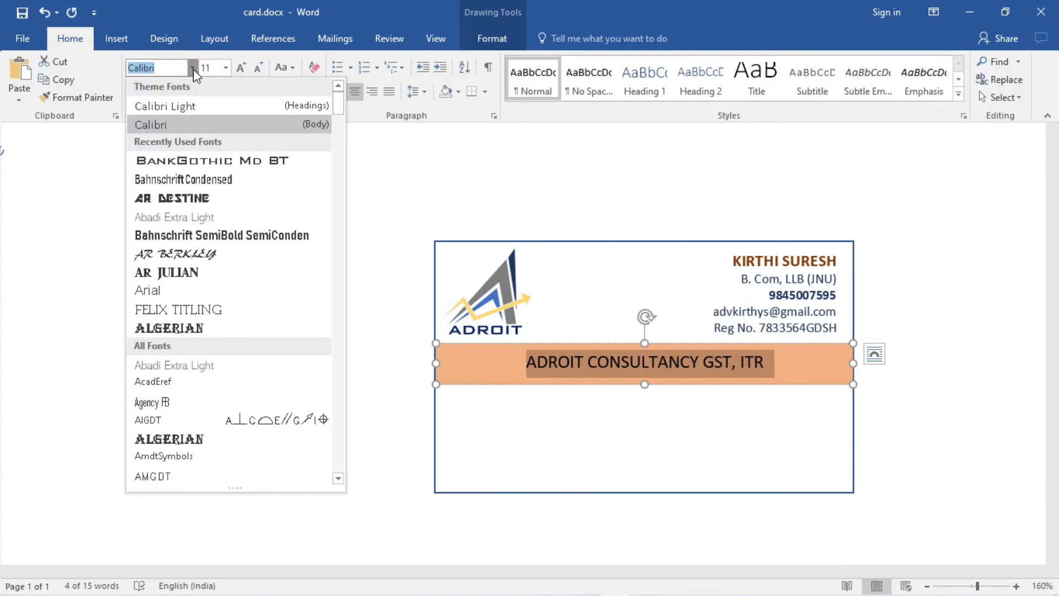
pyautogui.click(199, 164)
pyautogui.click(225, 67)
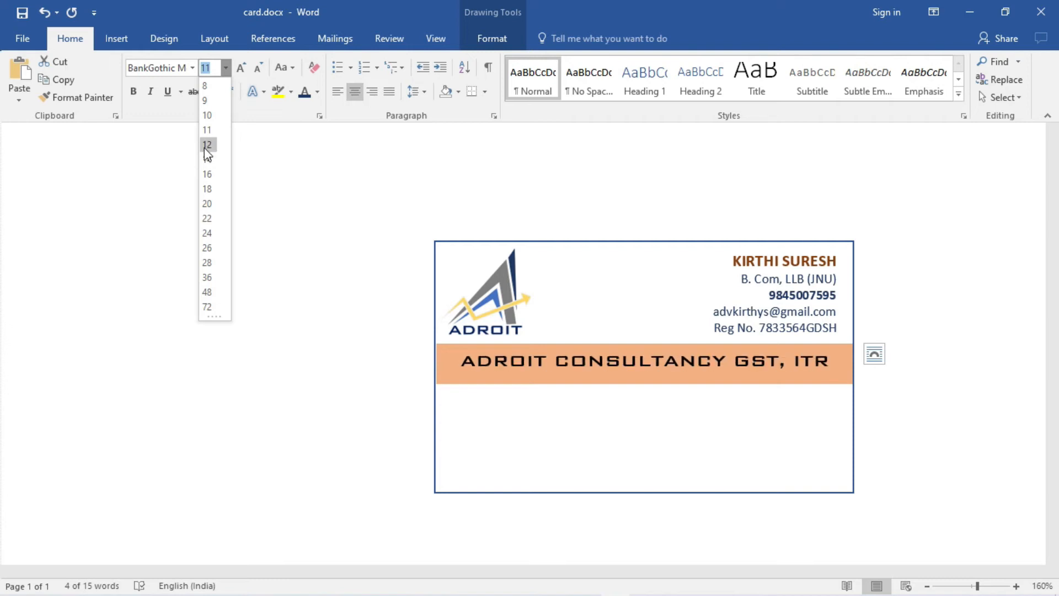
pyautogui.click(208, 145)
# - Adjust the banner's top and bottom edges to slim it slightly
pyautogui.moveTo(644, 385); pyautogui.dragTo(644, 390)
pyautogui.moveTo(646, 344); pyautogui.dragTo(646, 352)
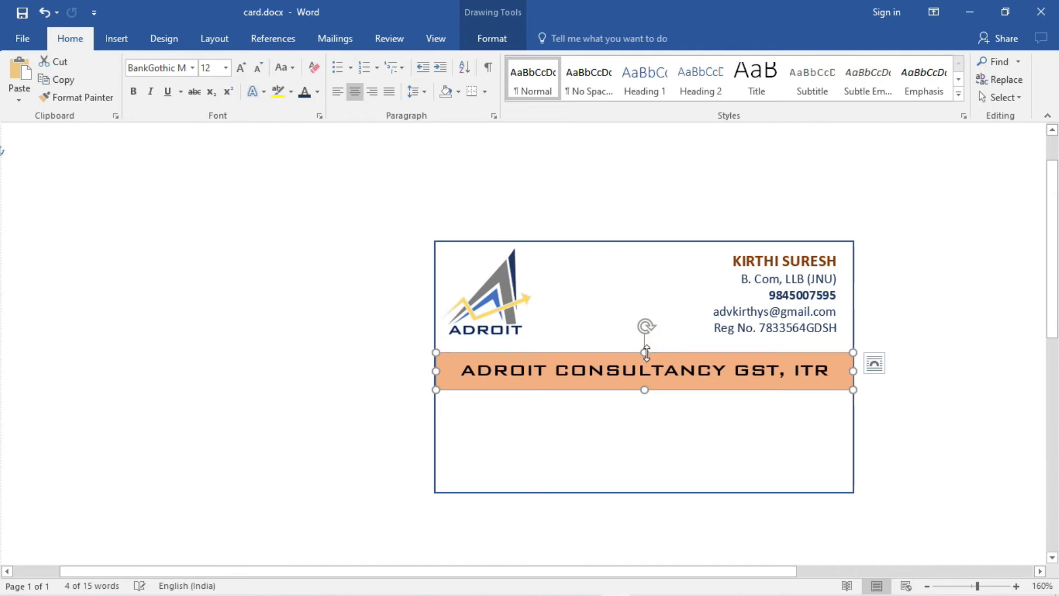
pyautogui.click(615, 406)
# - Colour the banner text dark red
pyautogui.moveTo(462, 370); pyautogui.dragTo(823, 373)
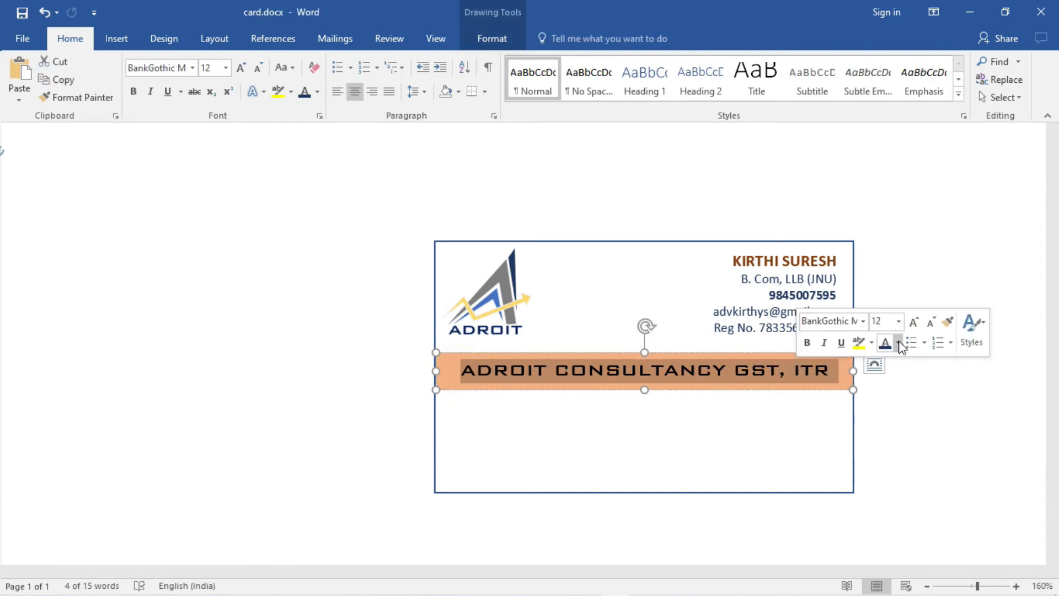
pyautogui.click(900, 343)
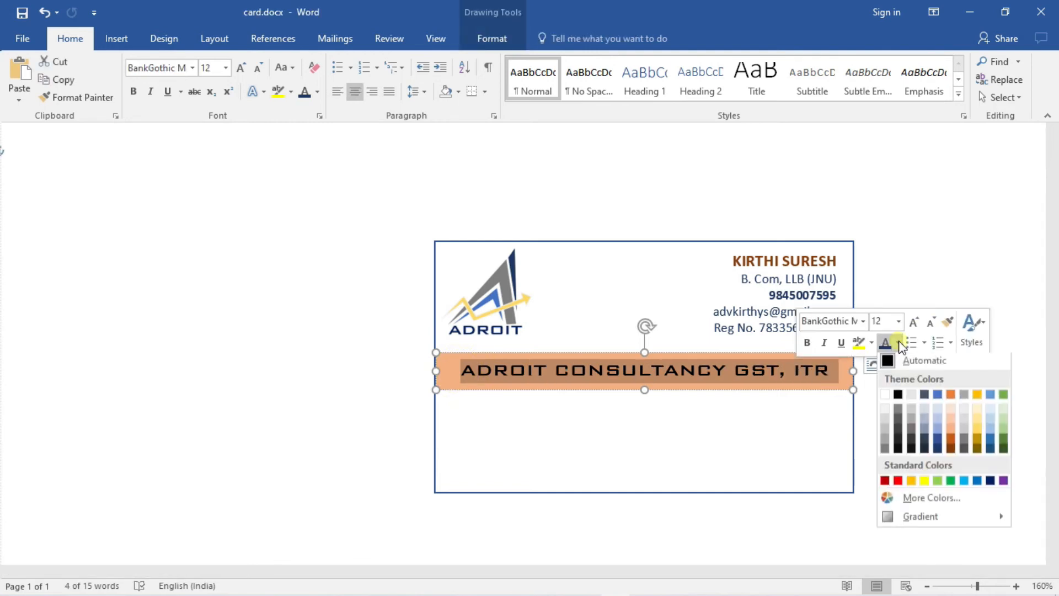
pyautogui.click(885, 484)
pyautogui.click(927, 448)
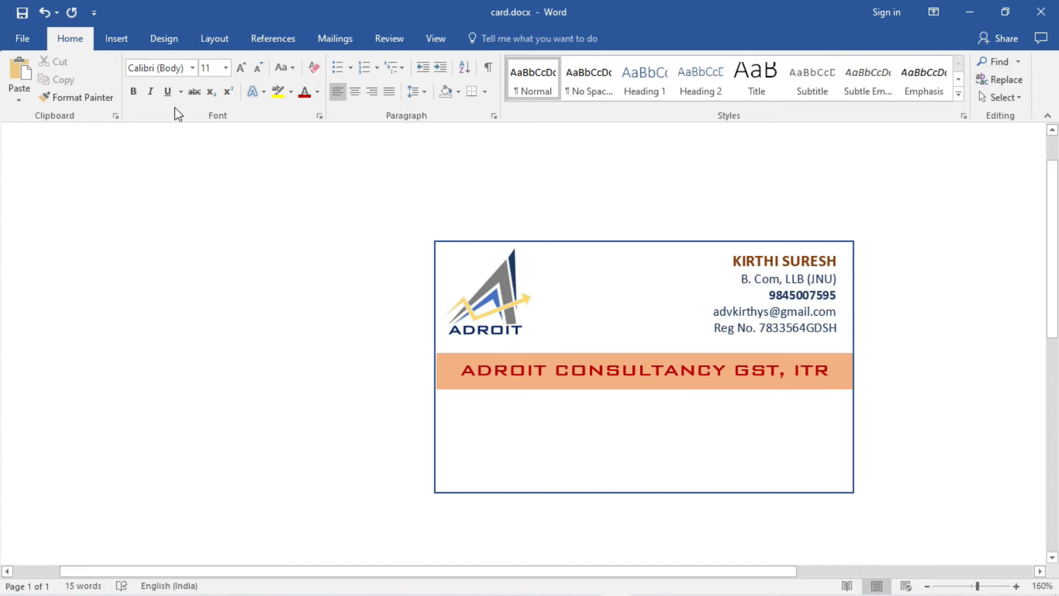
pyautogui.click(117, 40)
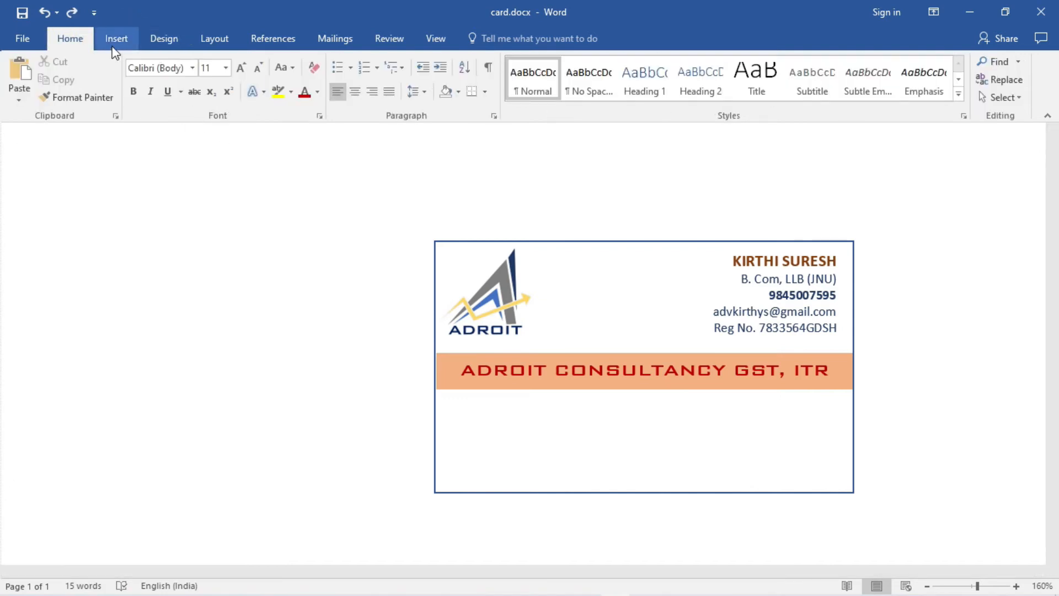
# - Place a blue rectangle on the card's lower left, ending at the bottom edge
pyautogui.click(114, 47)
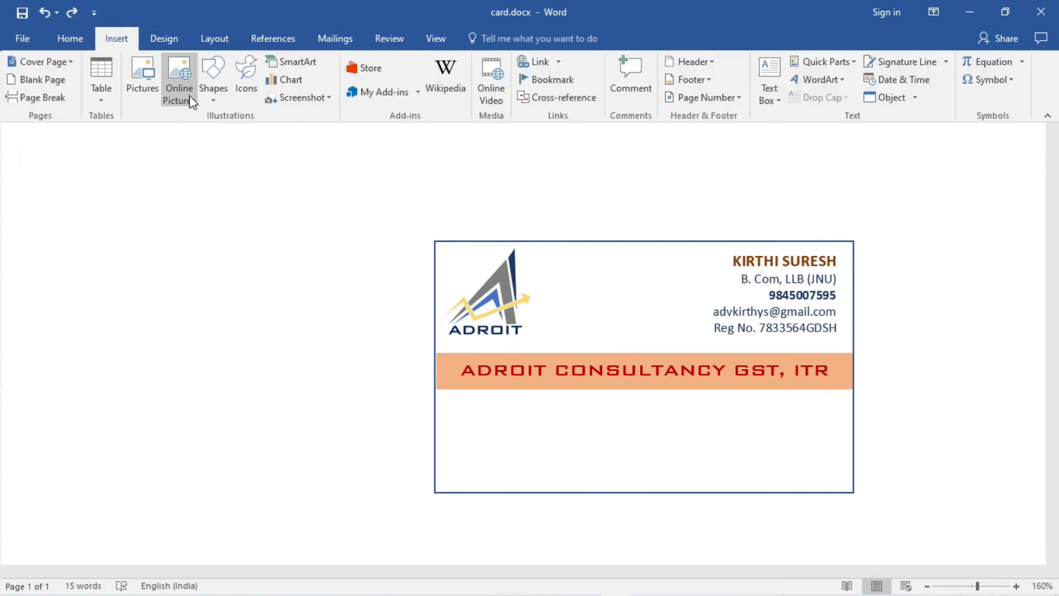
pyautogui.click(215, 98)
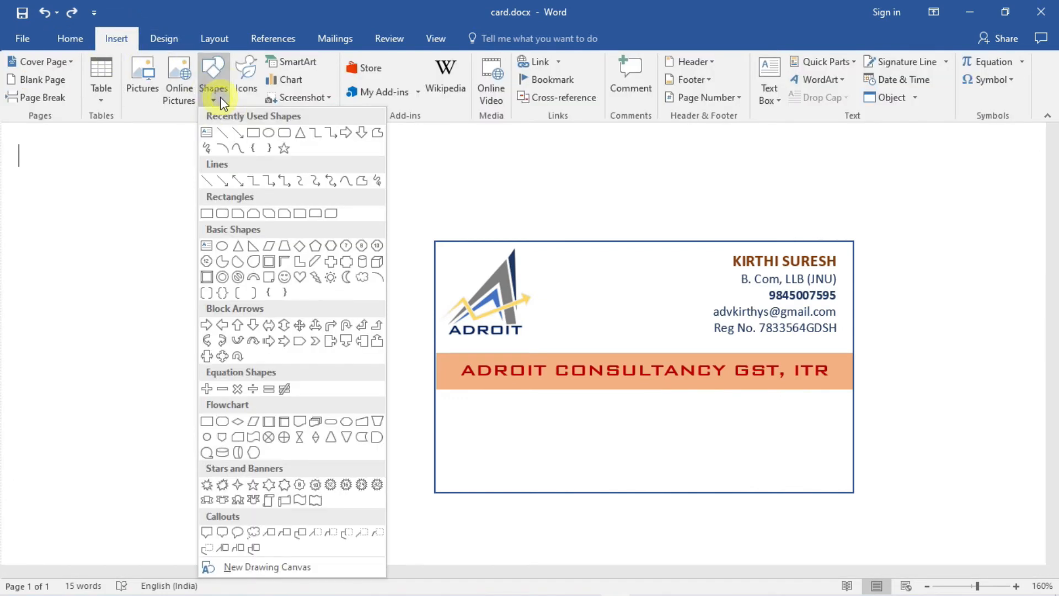
pyautogui.click(252, 133)
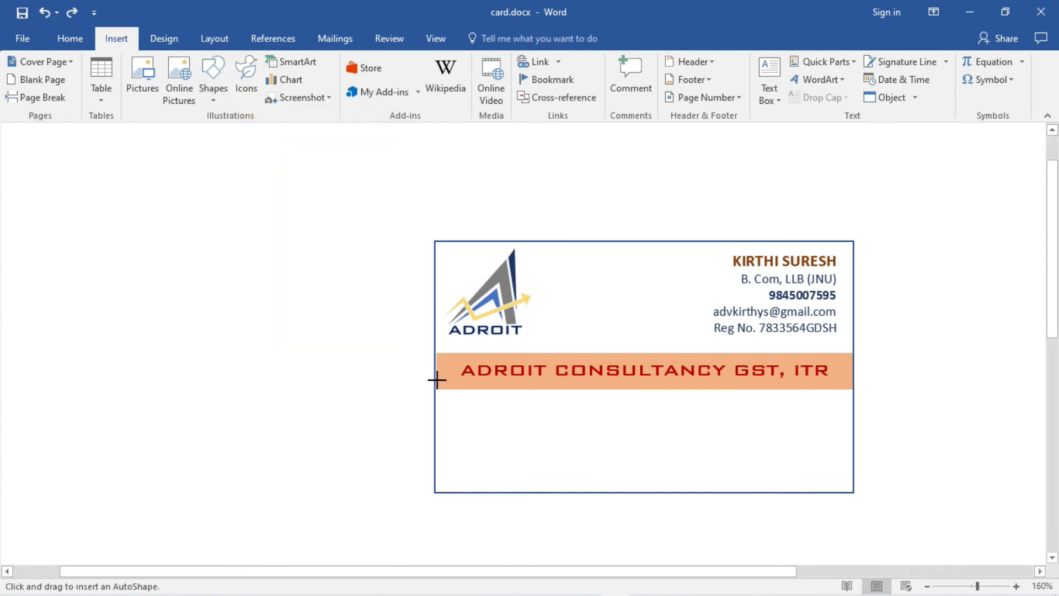
pyautogui.click(437, 380)
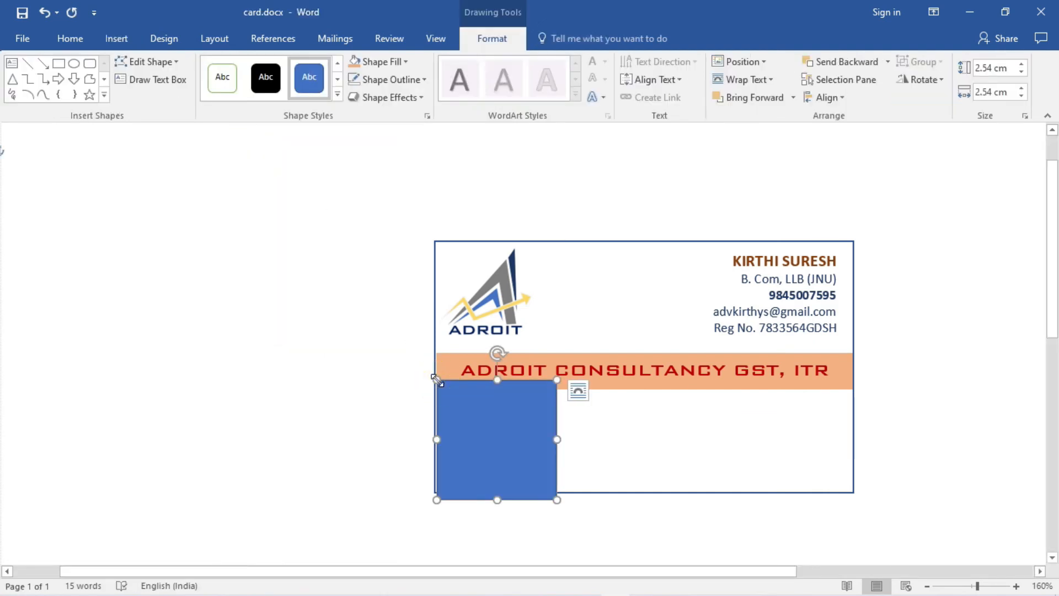
pyautogui.moveTo(498, 500); pyautogui.dragTo(494, 489)
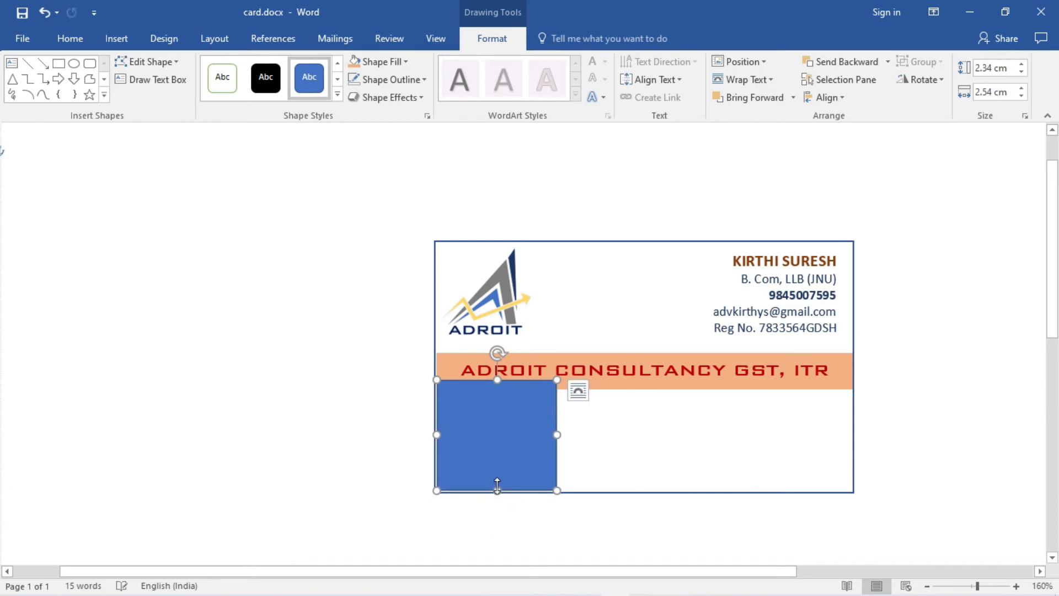
# - Use Edit Points to pull the rectangle's corners into a slant
pyautogui.rightClick(455, 435)
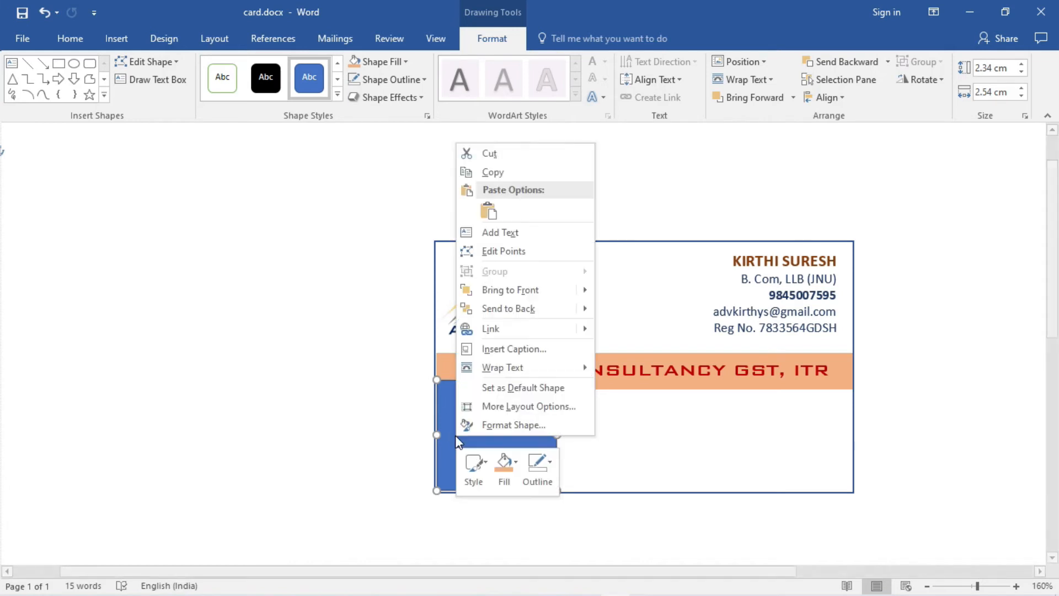
pyautogui.click(489, 251)
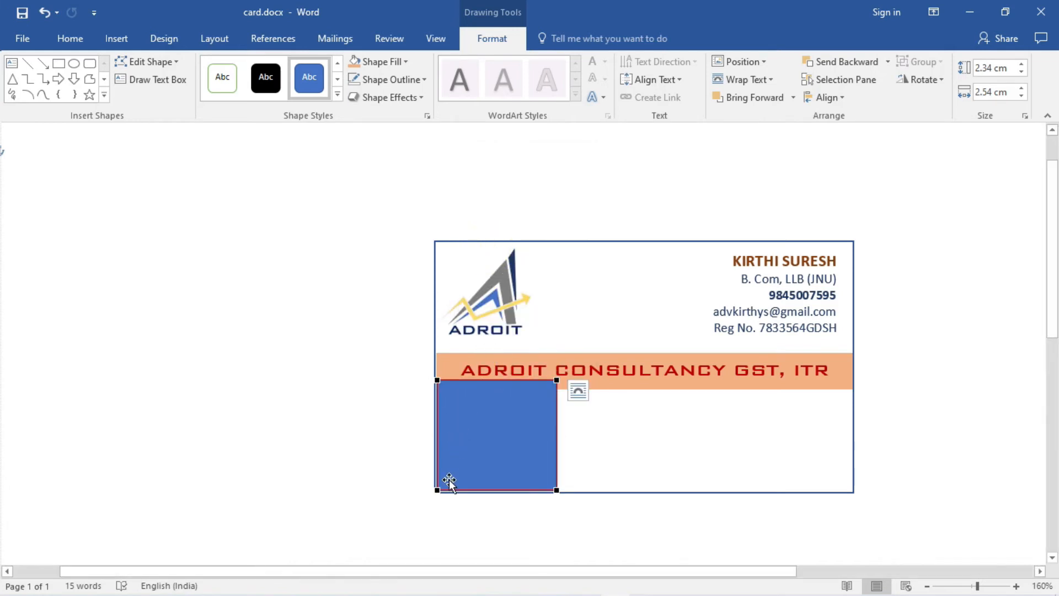
pyautogui.moveTo(438, 488); pyautogui.dragTo(438, 446)
pyautogui.click(437, 428)
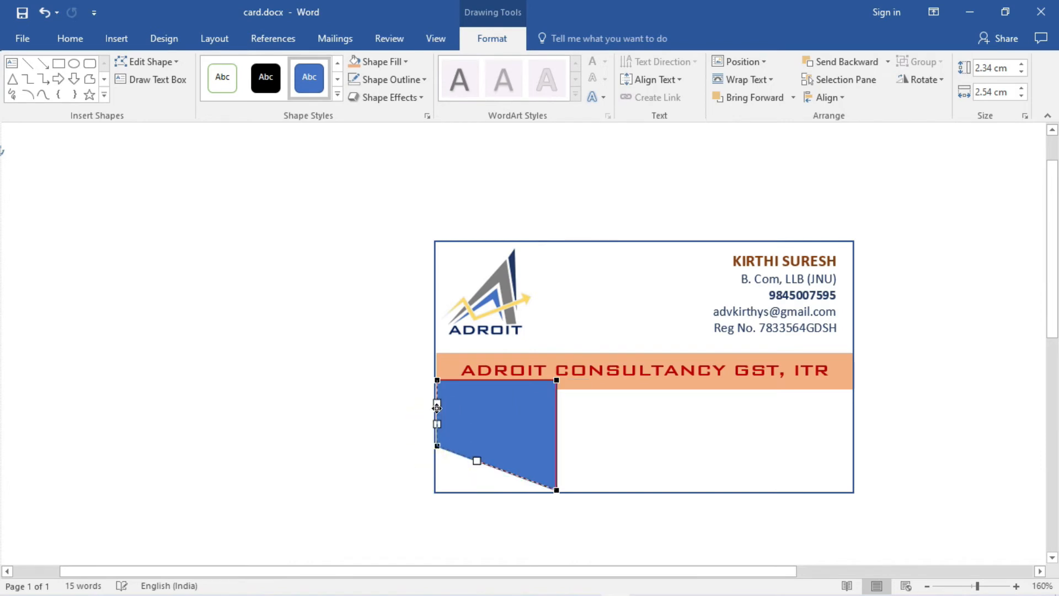
pyautogui.moveTo(436, 411); pyautogui.dragTo(436, 410)
pyautogui.moveTo(557, 382); pyautogui.dragTo(557, 468)
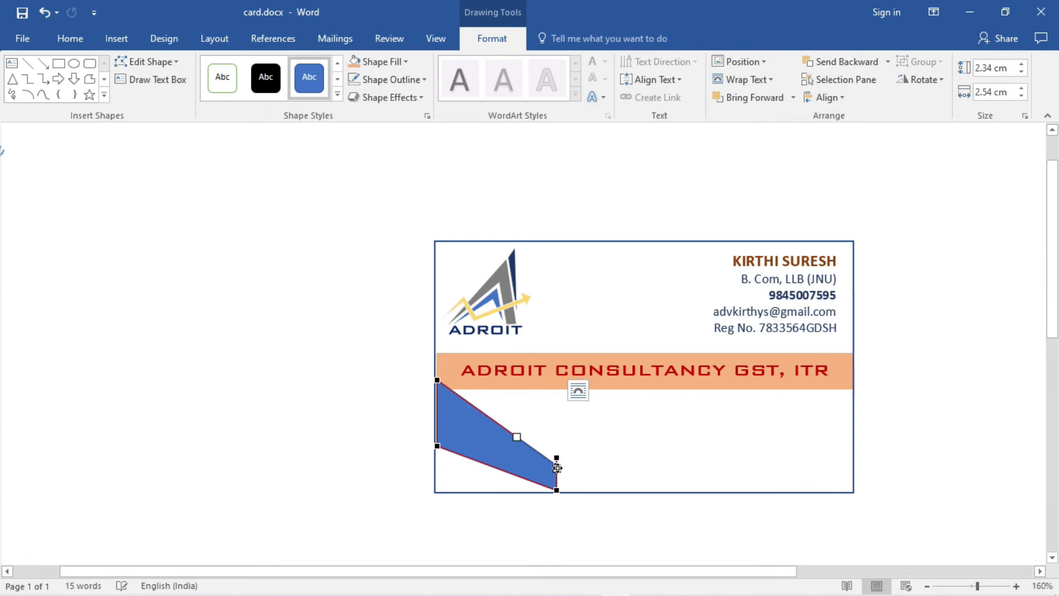
pyautogui.hotkey('ctrl', 'z')
# - Refine the corner points into a diagonal stripe reaching the card's bottom edge
pyautogui.moveTo(558, 413); pyautogui.dragTo(532, 492)
pyautogui.click(435, 414)
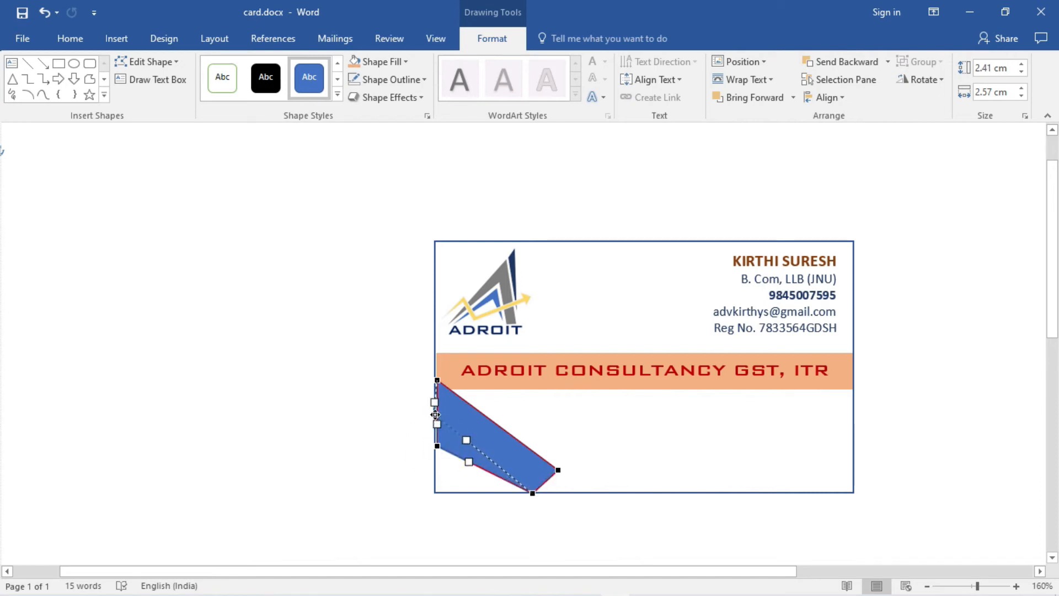
pyautogui.moveTo(435, 414); pyautogui.dragTo(435, 413)
pyautogui.moveTo(558, 469); pyautogui.dragTo(525, 492)
pyautogui.click(531, 492)
pyautogui.moveTo(434, 413); pyautogui.dragTo(436, 414)
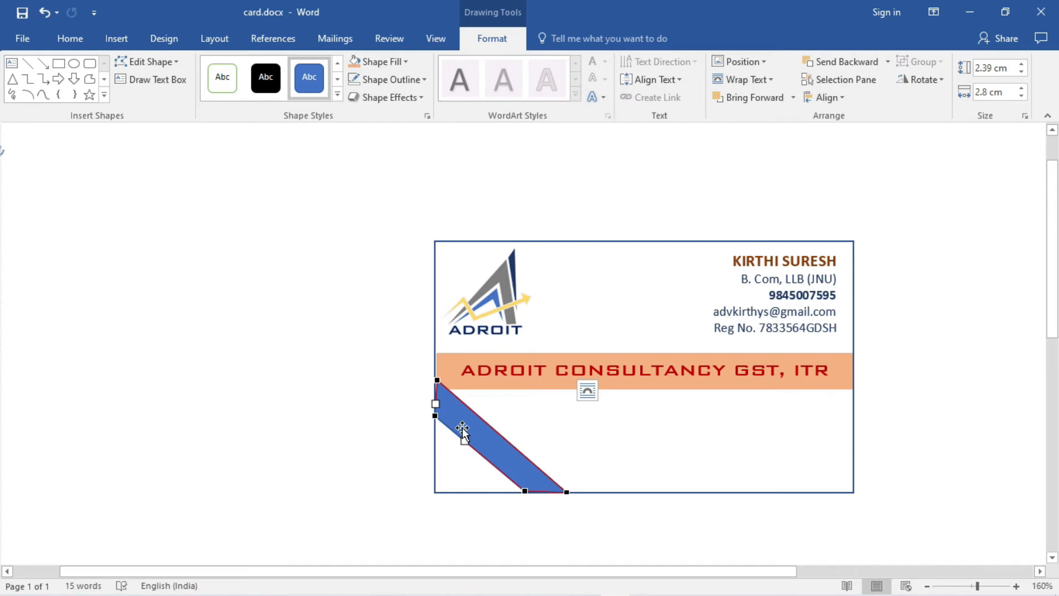
pyautogui.moveTo(437, 417); pyautogui.dragTo(438, 413)
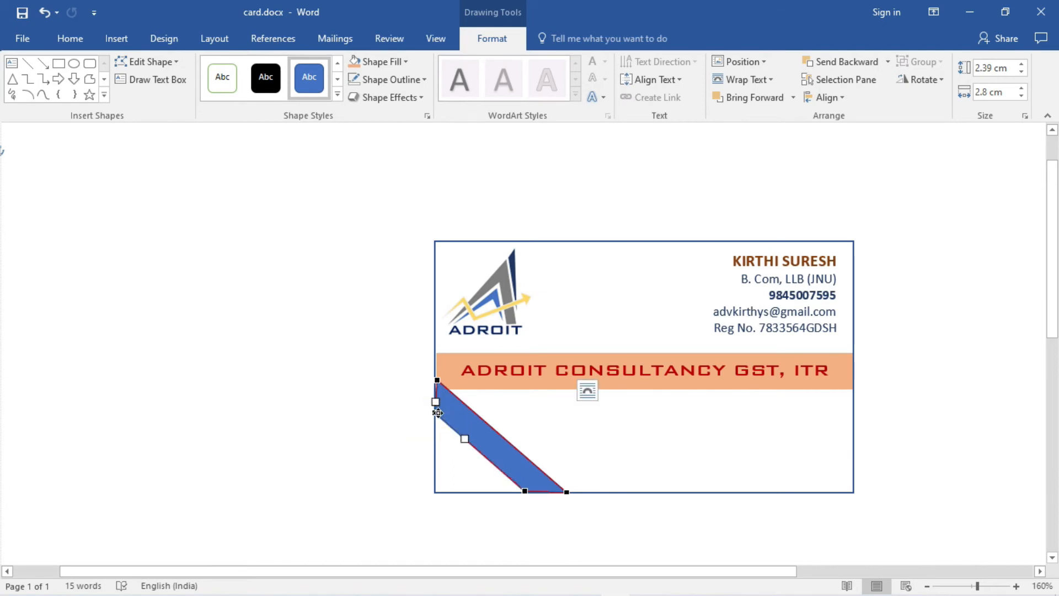
pyautogui.click(160, 147)
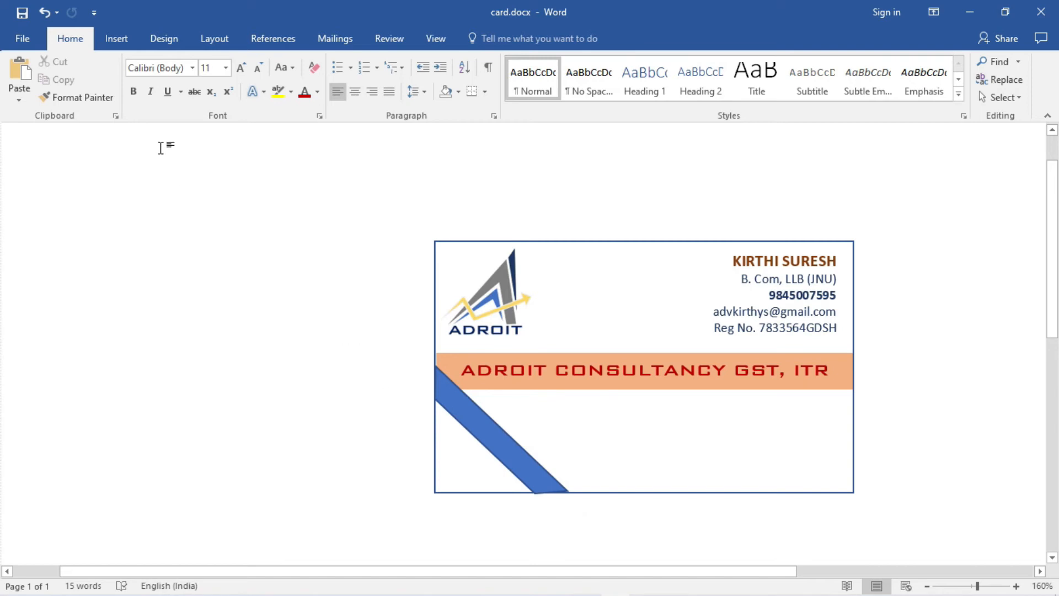
# - Draw a second blue rectangle and move it onto the card's lower-left corner
pyautogui.click(127, 37)
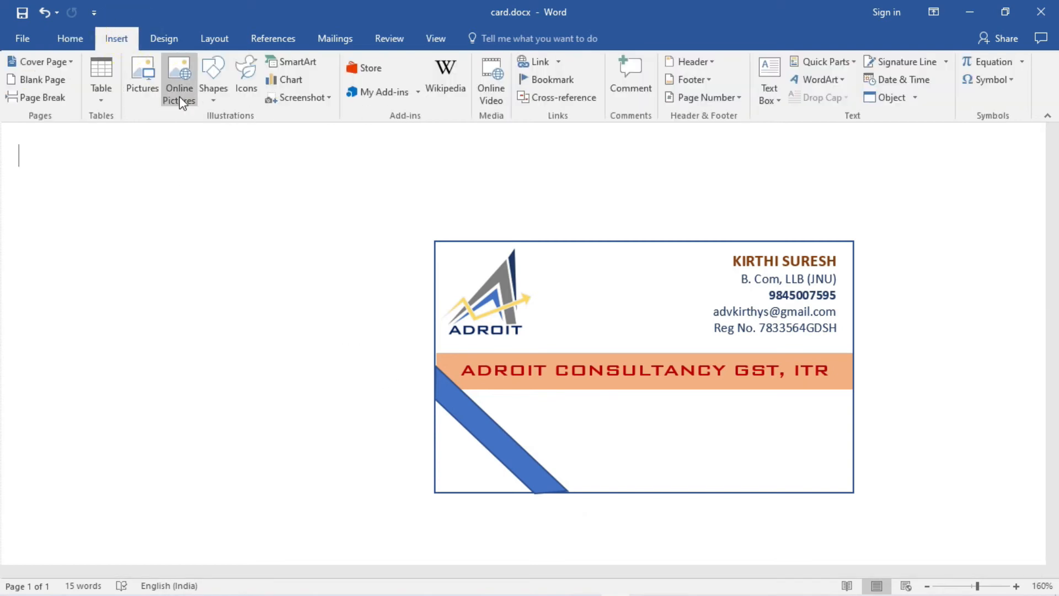
pyautogui.click(214, 93)
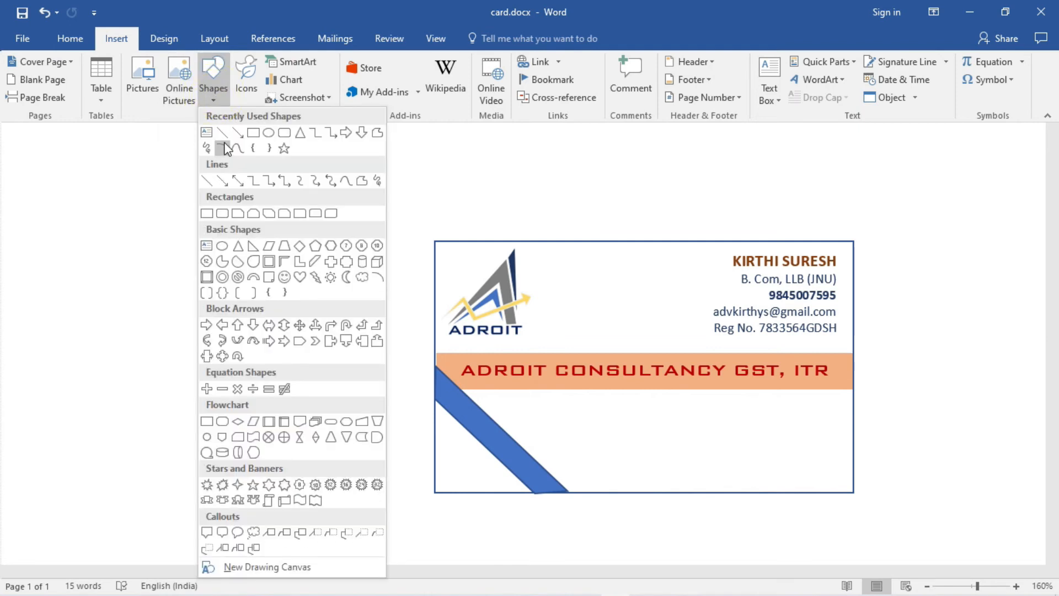
pyautogui.click(254, 133)
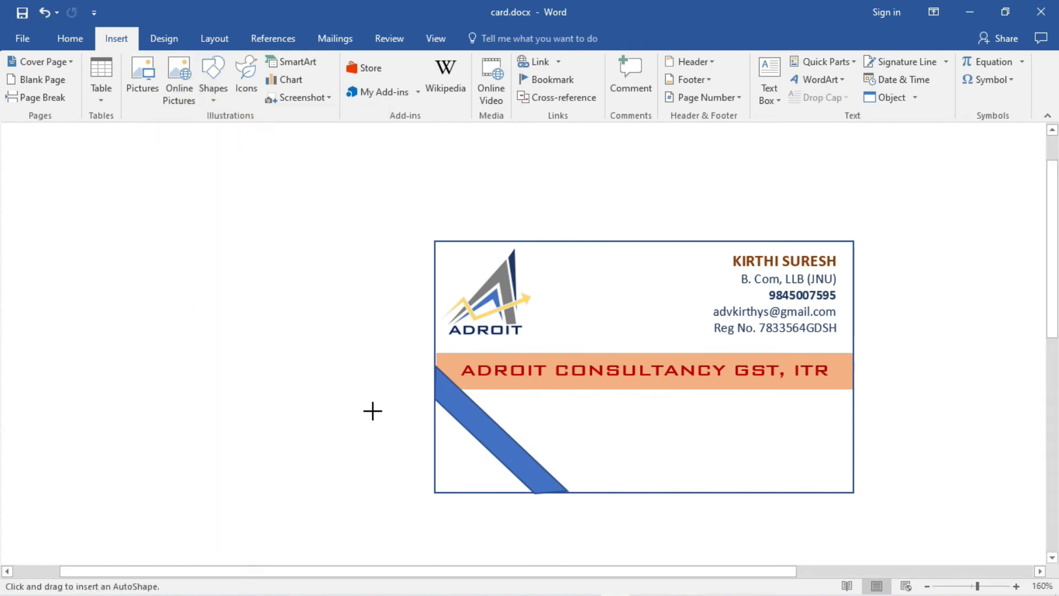
pyautogui.moveTo(373, 410); pyautogui.dragTo(493, 531)
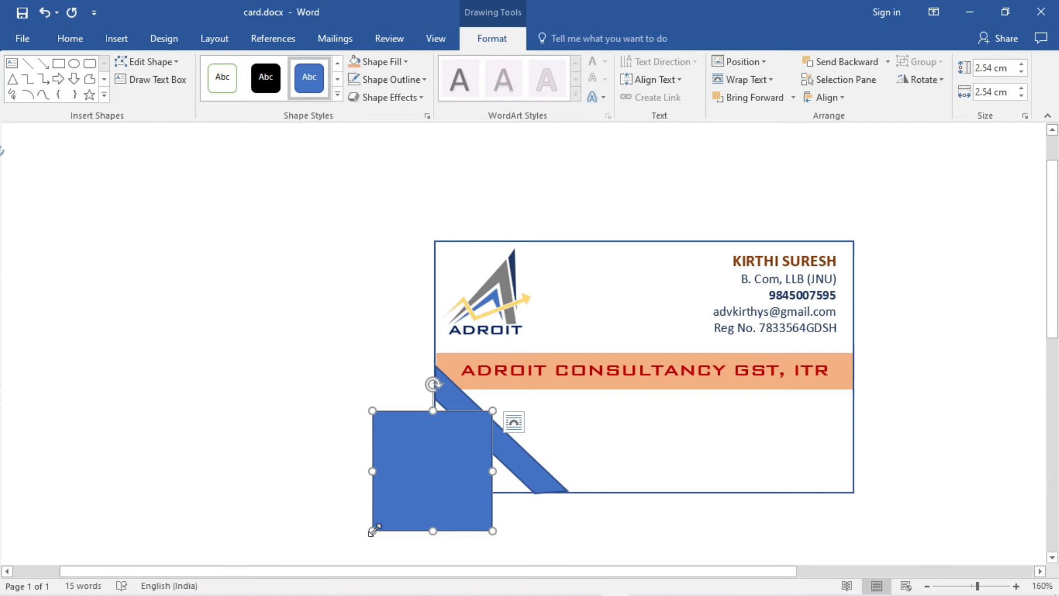
pyautogui.moveTo(403, 480); pyautogui.dragTo(465, 462)
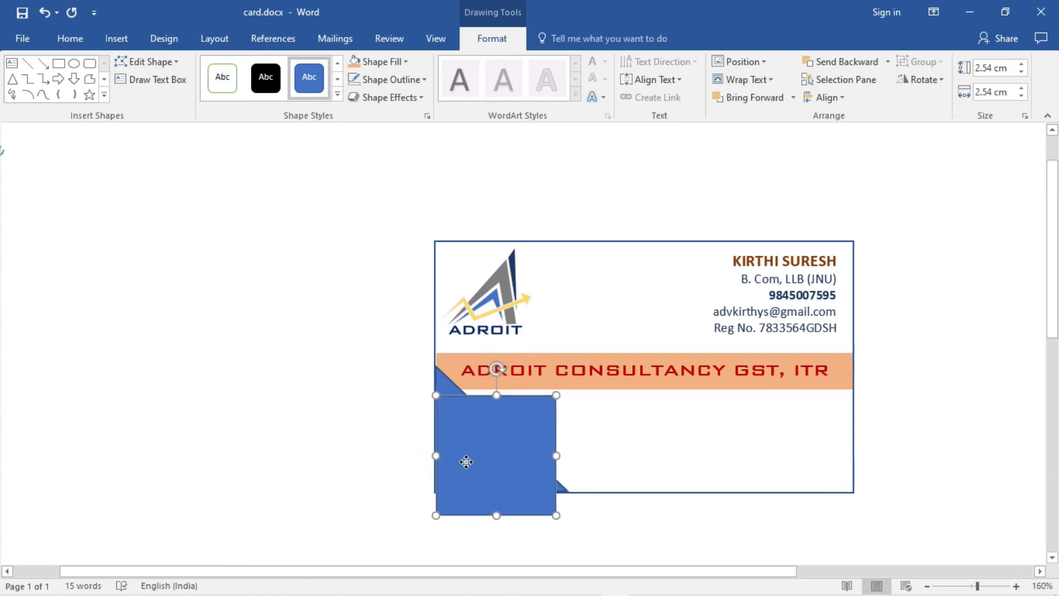
# - Use Edit Points to reshape it into a thin diagonal stripe
pyautogui.rightClick(466, 462)
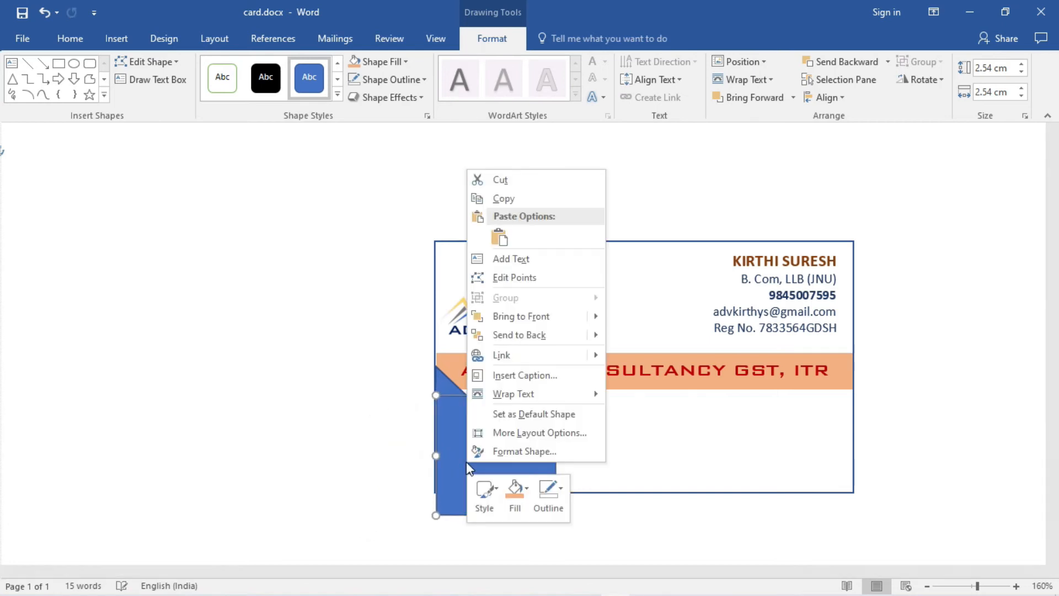
pyautogui.click(499, 277)
pyautogui.moveTo(437, 516); pyautogui.dragTo(437, 444)
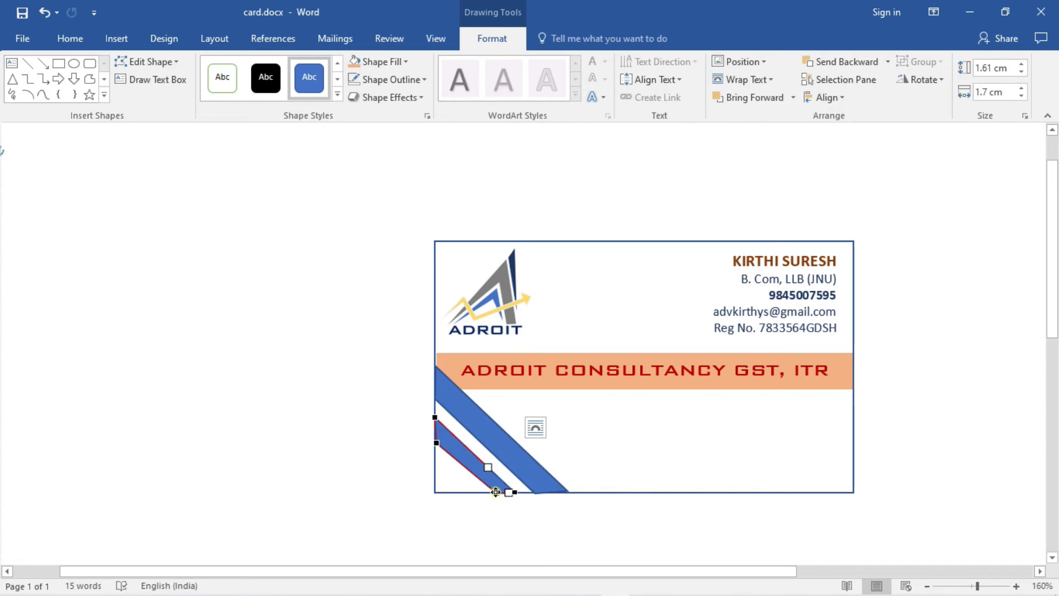
pyautogui.moveTo(496, 492); pyautogui.dragTo(478, 491)
pyautogui.moveTo(437, 443); pyautogui.dragTo(438, 458)
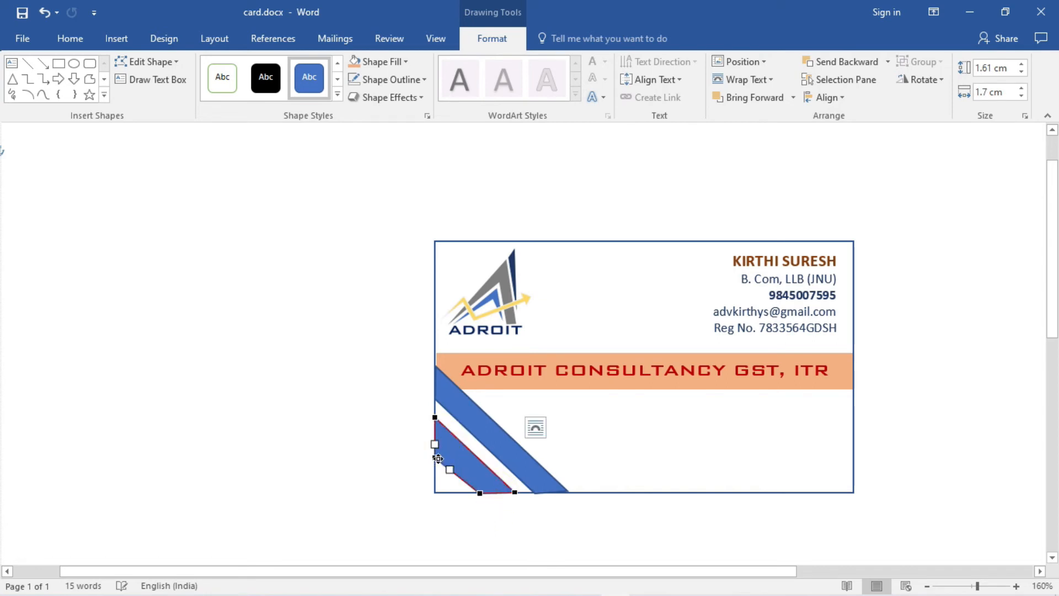
pyautogui.moveTo(435, 458); pyautogui.dragTo(435, 451)
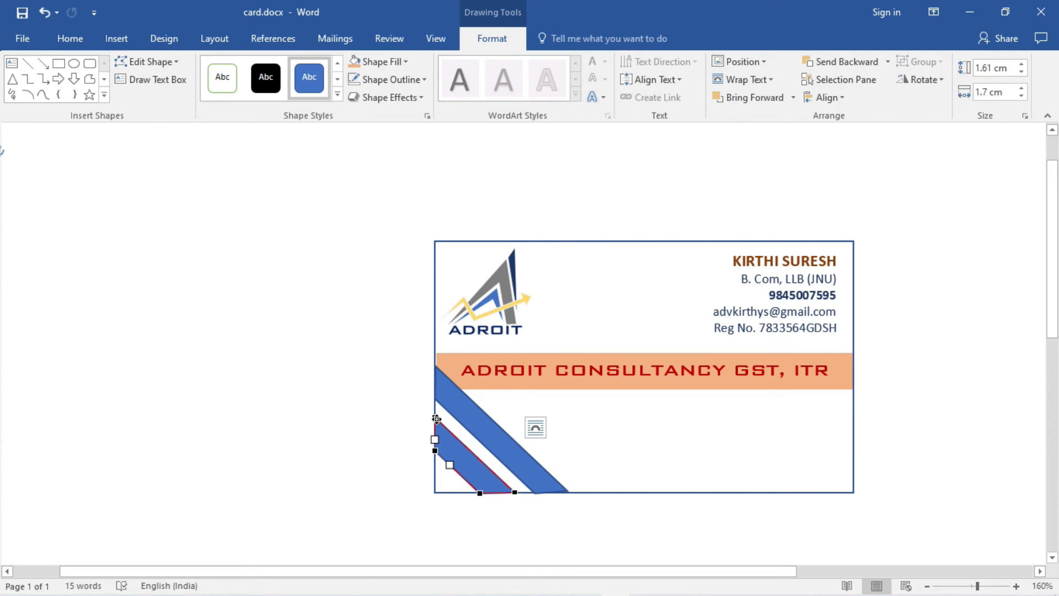
pyautogui.moveTo(436, 452); pyautogui.dragTo(436, 448)
pyautogui.click(481, 492)
pyautogui.click(514, 509)
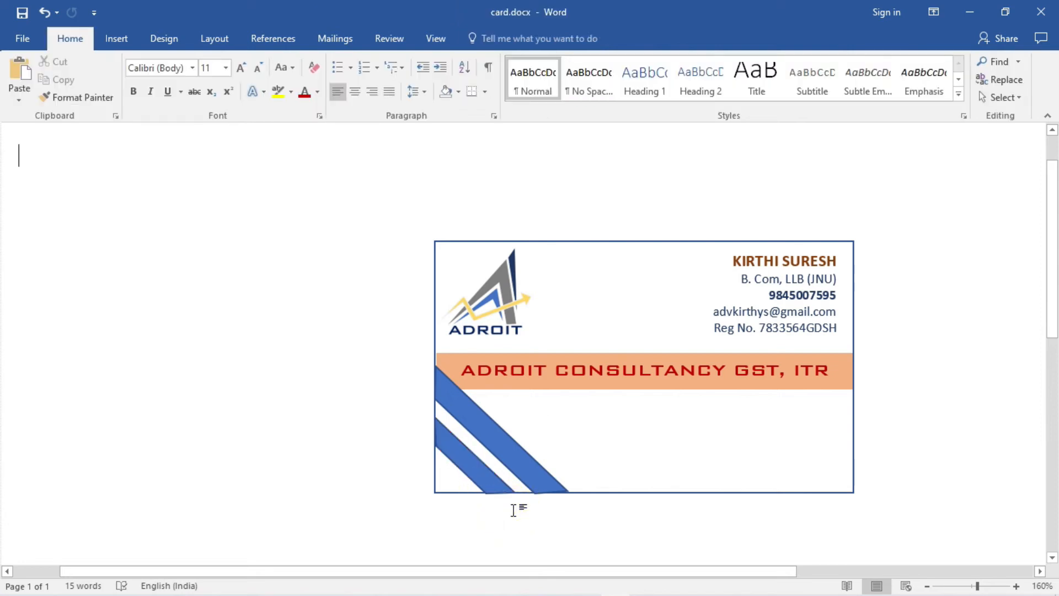
# - Bring up the fill colour choices for the wide stripe
pyautogui.click(507, 449)
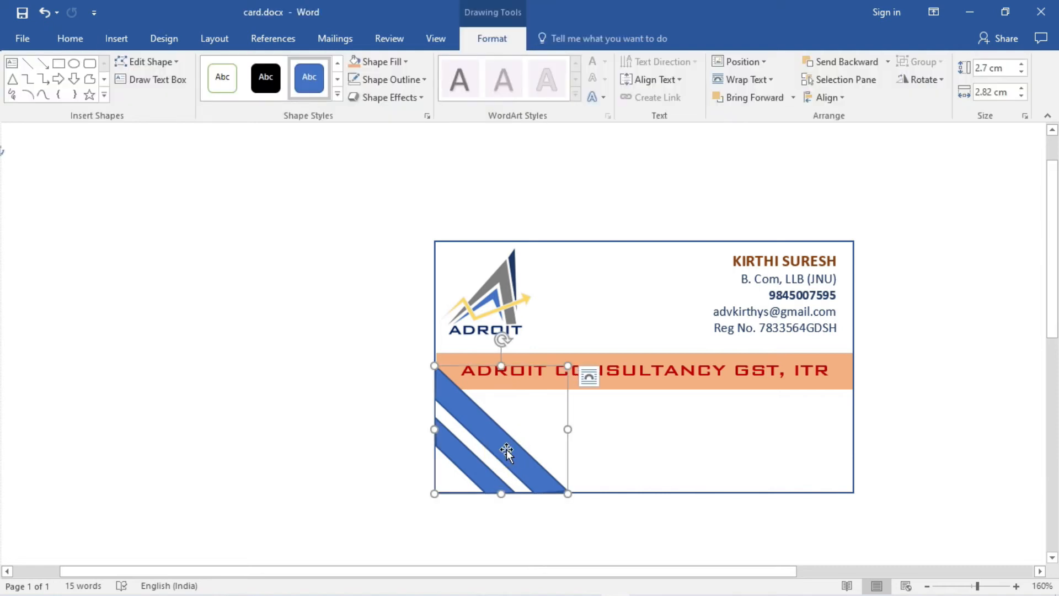
pyautogui.rightClick(506, 449)
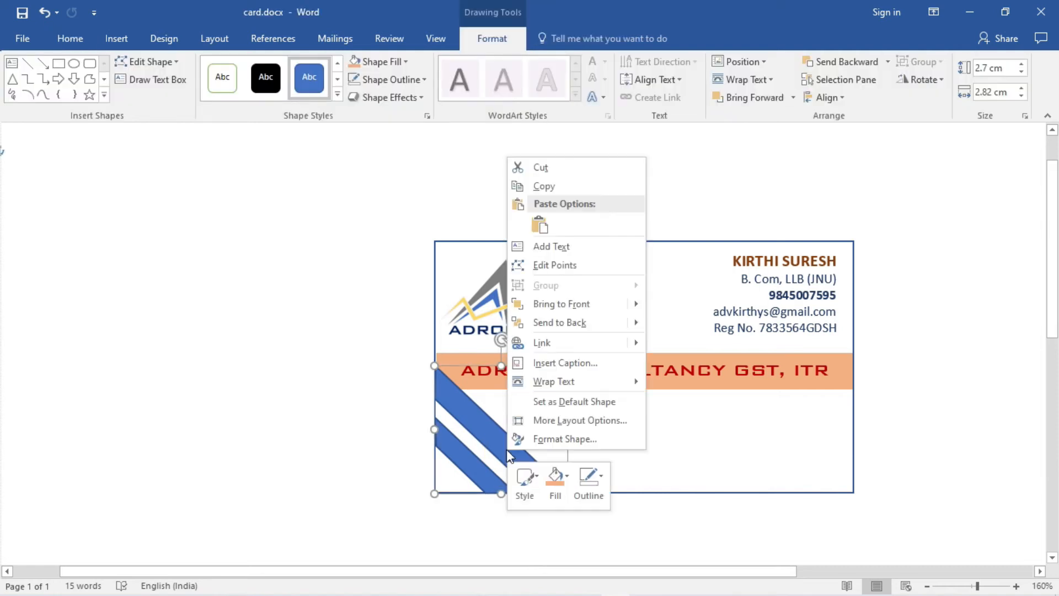
pyautogui.click(554, 475)
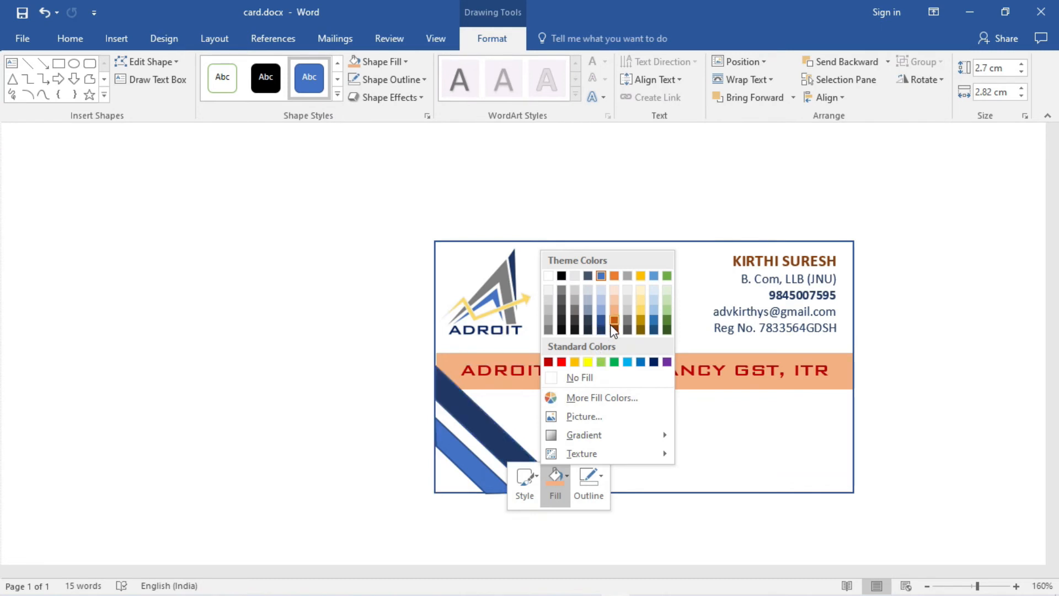
# - Fill the wide stripe Orange Accent 2 Lighter 80% with no outline
pyautogui.click(614, 286)
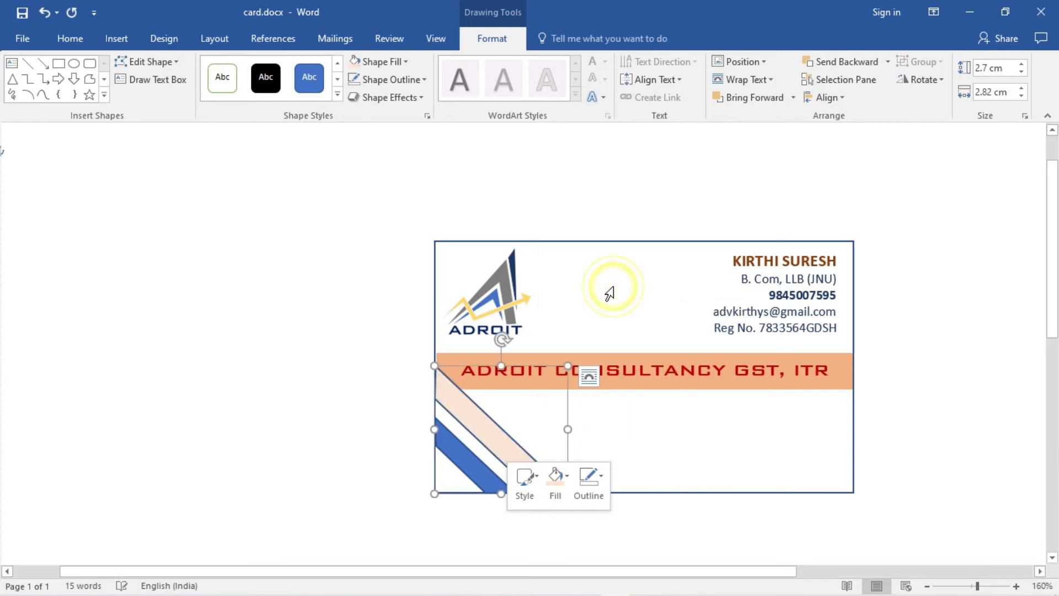
pyautogui.click(595, 496)
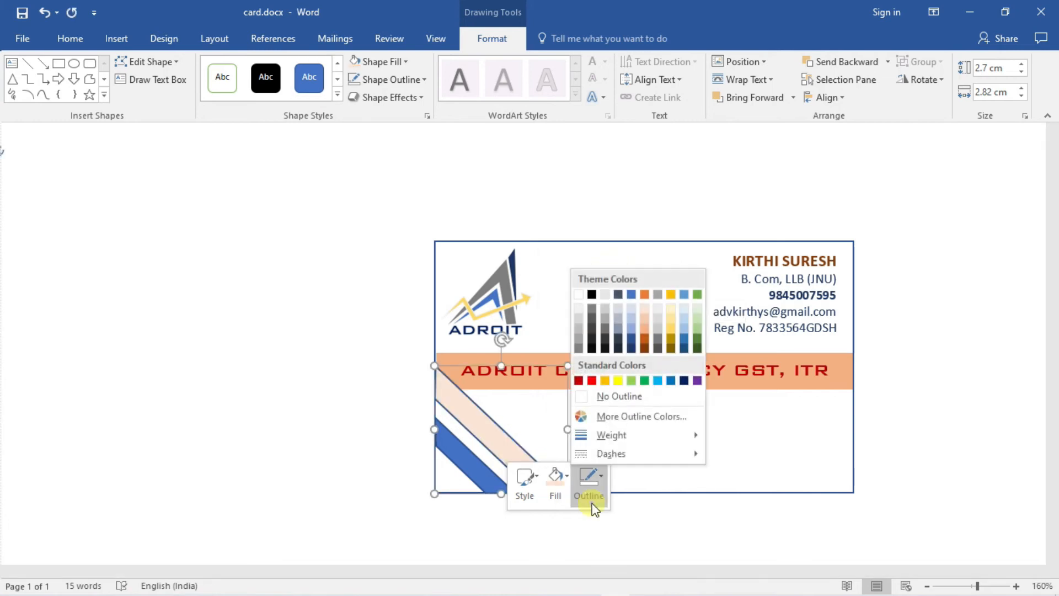
pyautogui.click(582, 396)
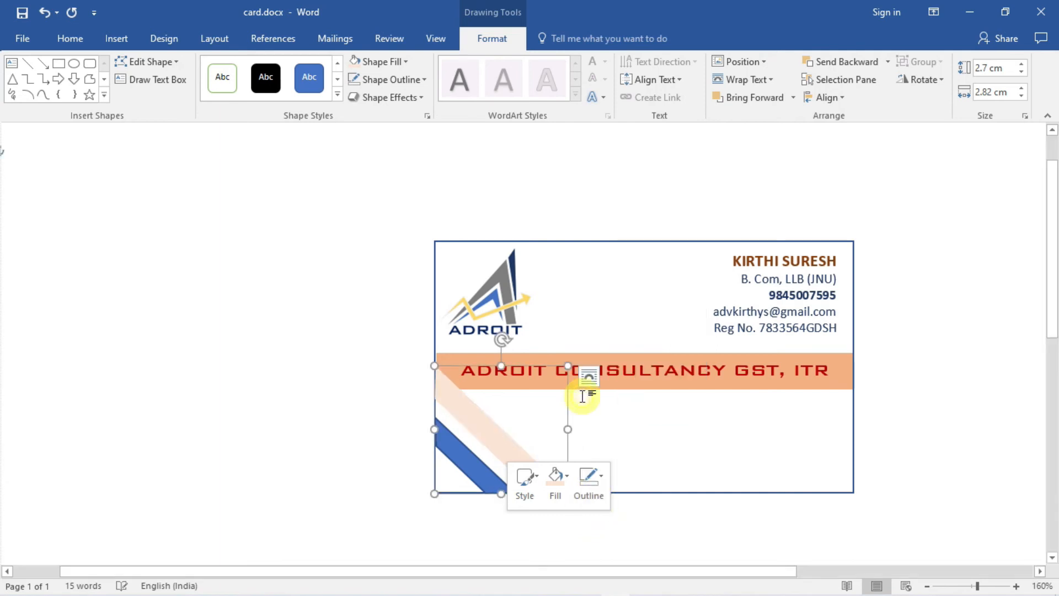
# - Fill the narrow stripe Orange Accent 2 Lighter 40% with no outline
pyautogui.click(466, 468)
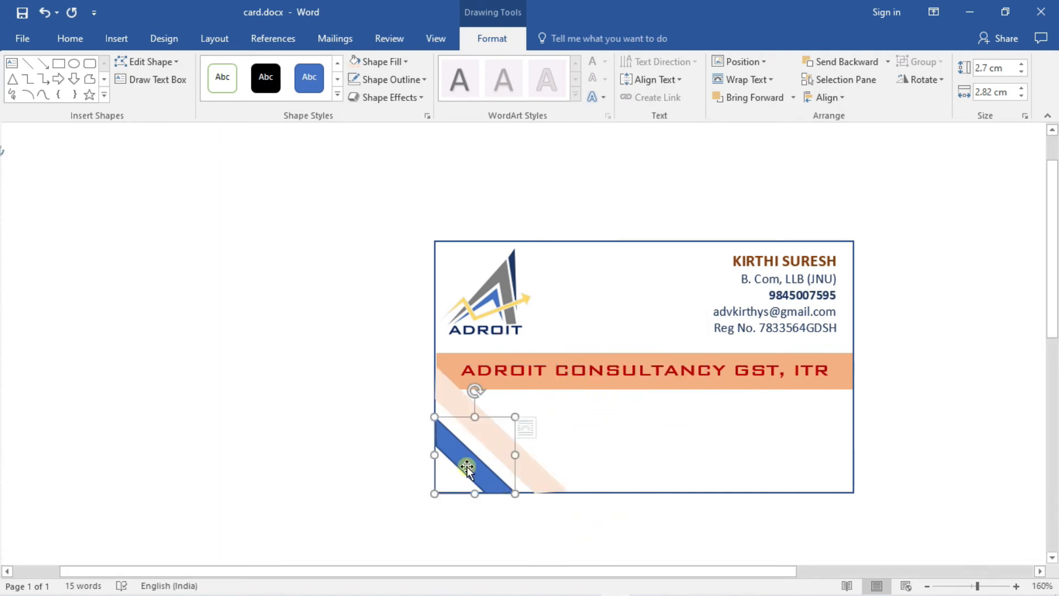
pyautogui.rightClick(467, 467)
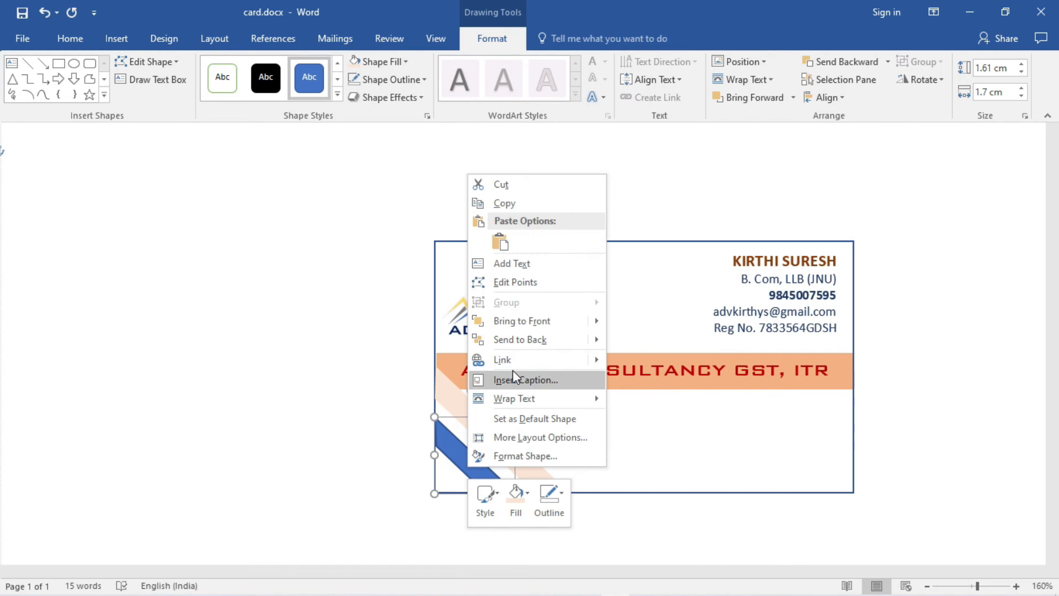
pyautogui.click(515, 513)
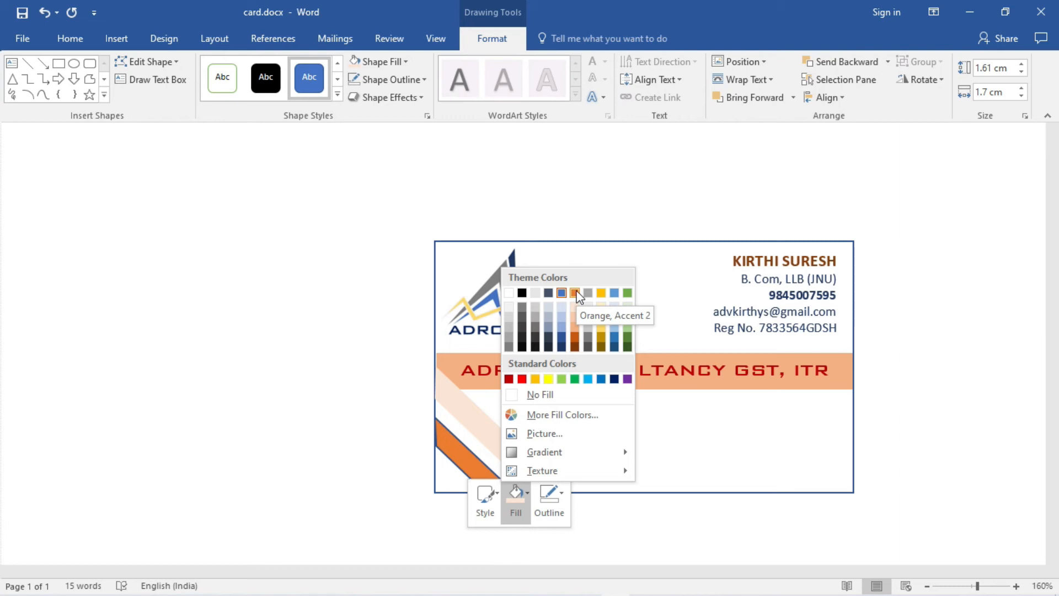
pyautogui.click(574, 328)
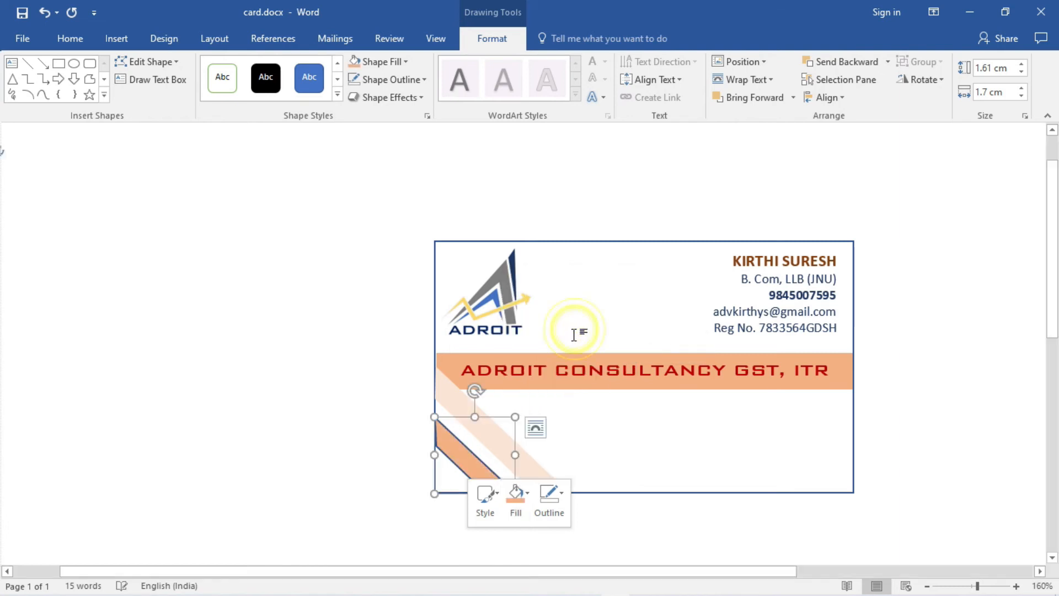
pyautogui.click(546, 508)
pyautogui.click(547, 415)
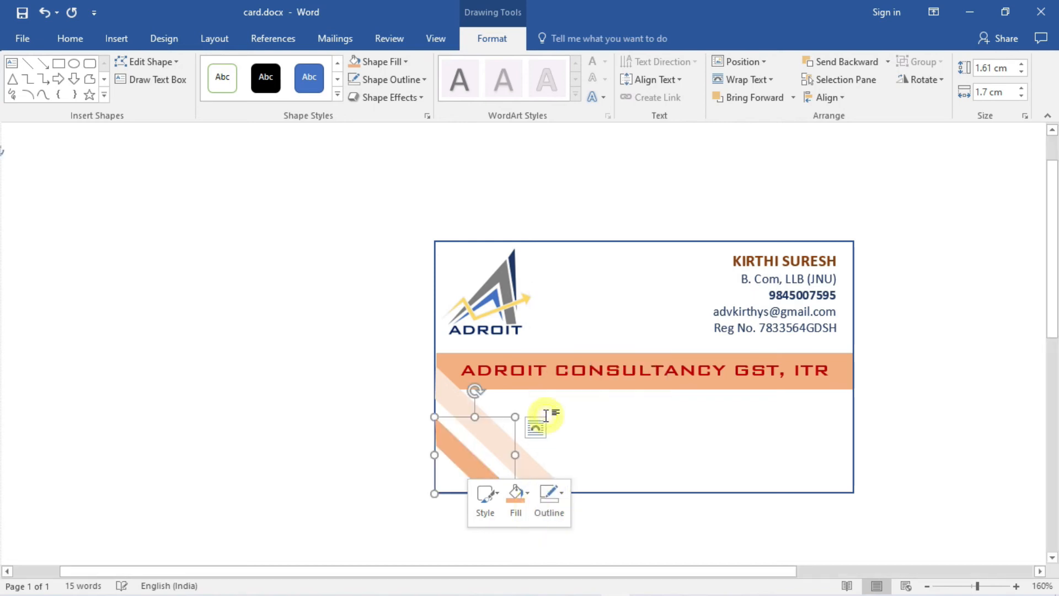
pyautogui.click(372, 393)
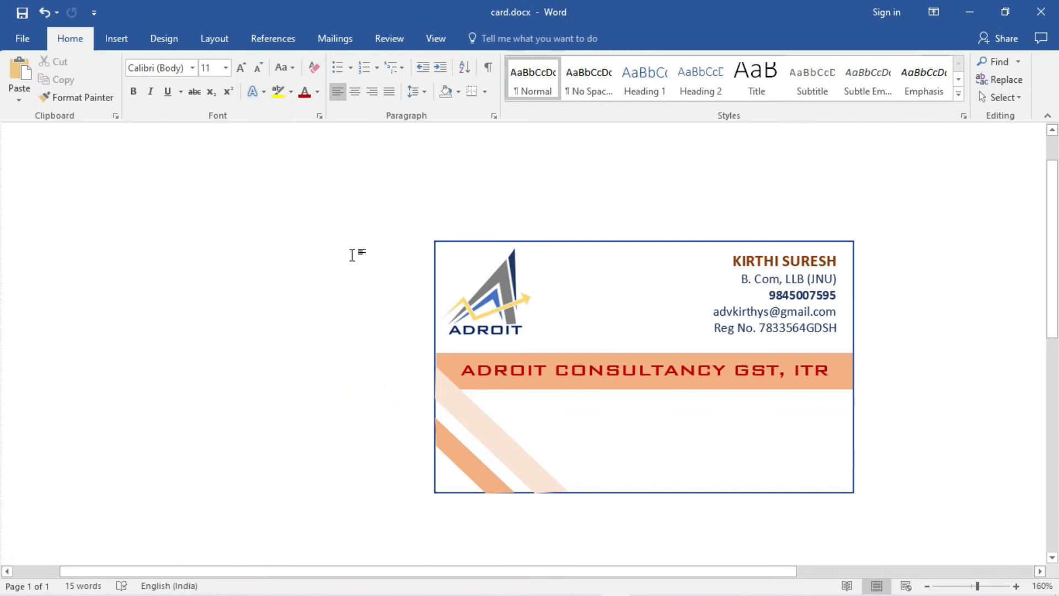
pyautogui.hotkey('ctrl', 'z')
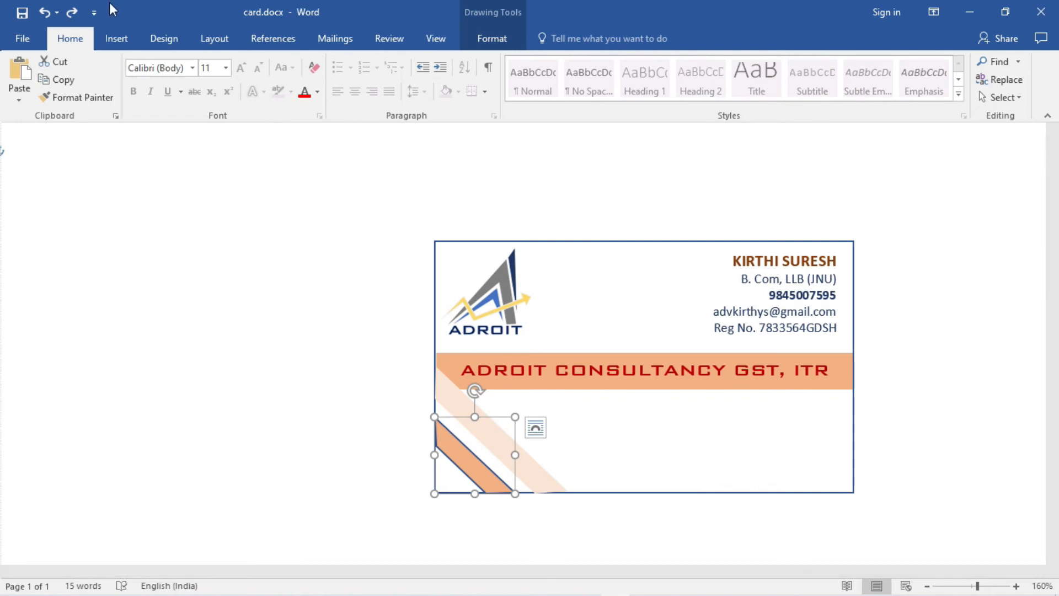
pyautogui.click(72, 12)
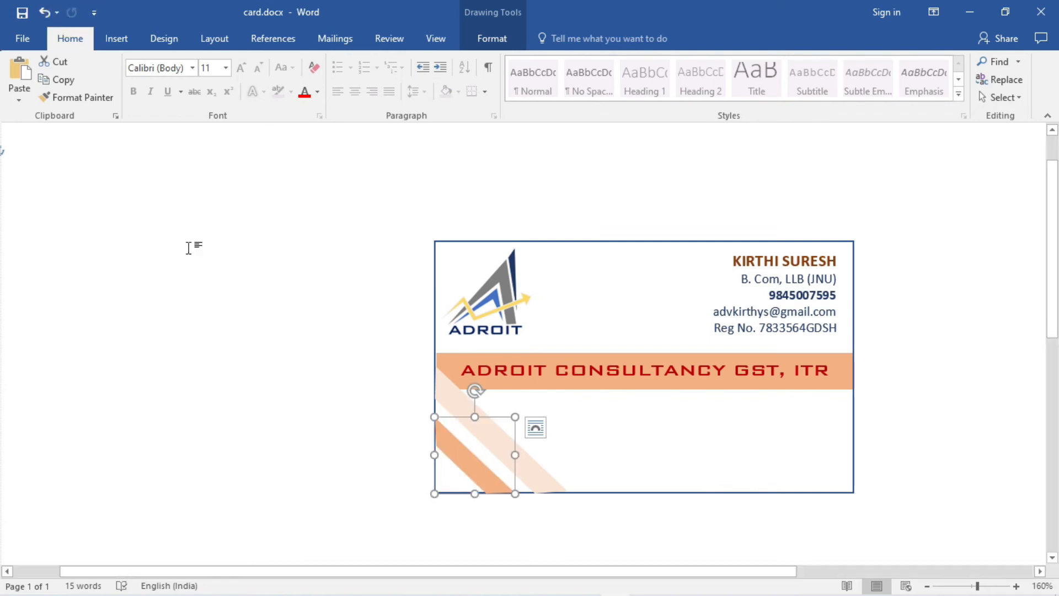
pyautogui.click(270, 286)
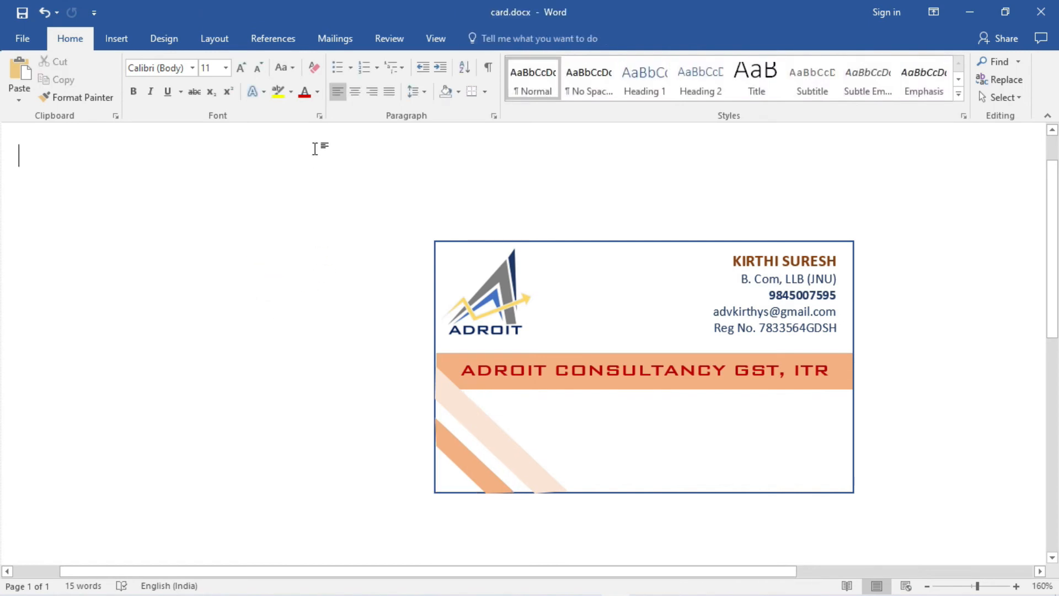
# - Draw a text box over the card's lower-right area beneath the banner
pyautogui.click(120, 40)
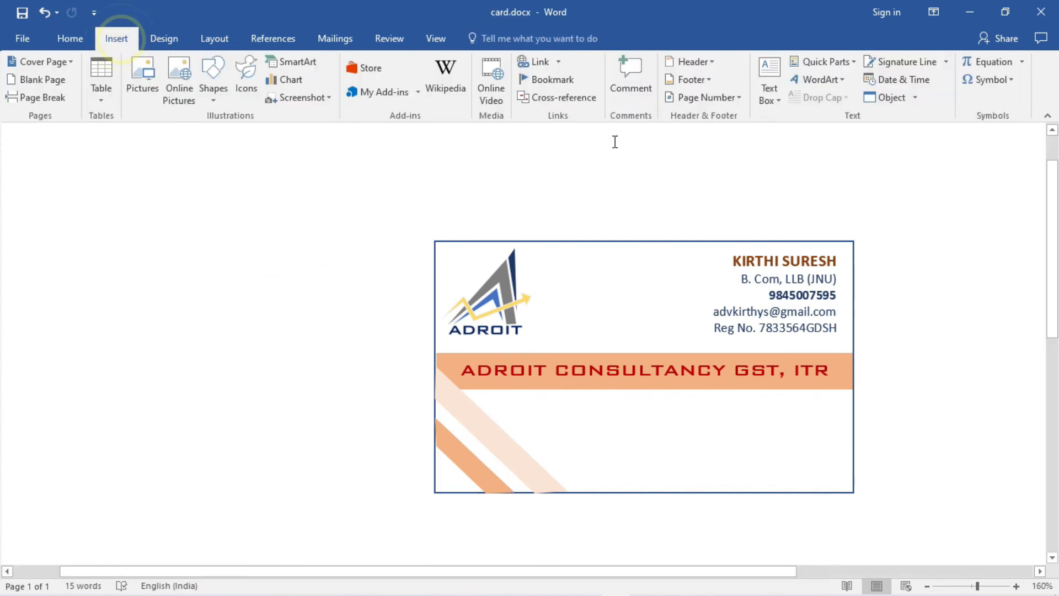
pyautogui.click(770, 92)
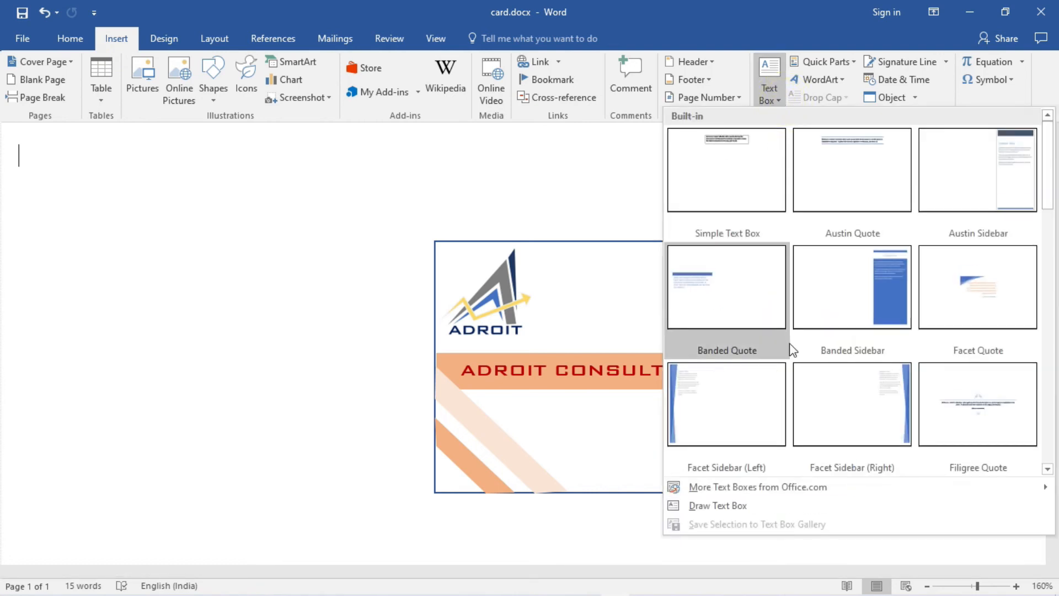
pyautogui.click(739, 506)
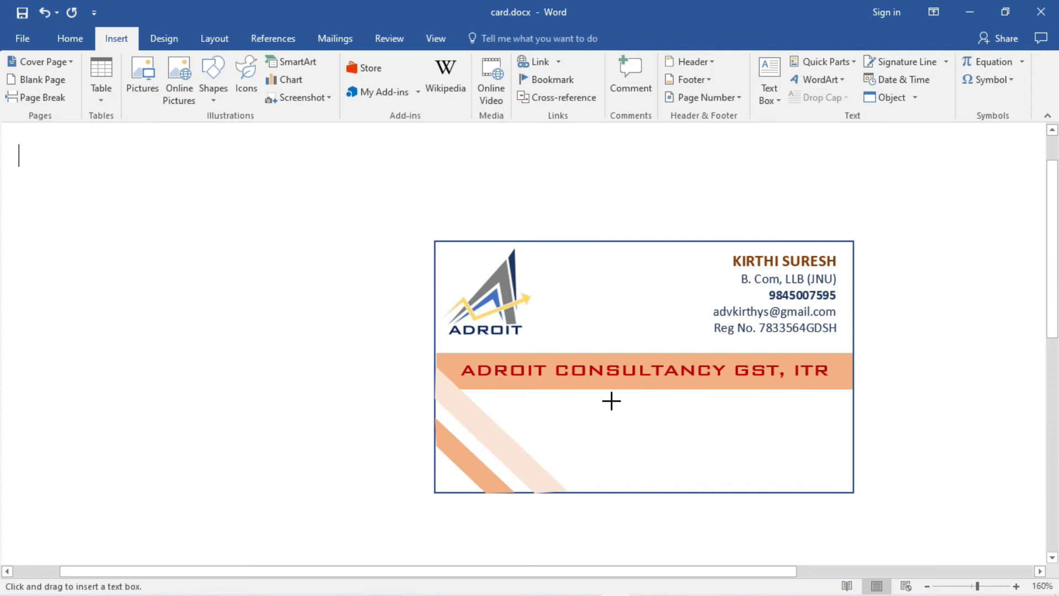
pyautogui.moveTo(611, 401); pyautogui.dragTo(851, 489)
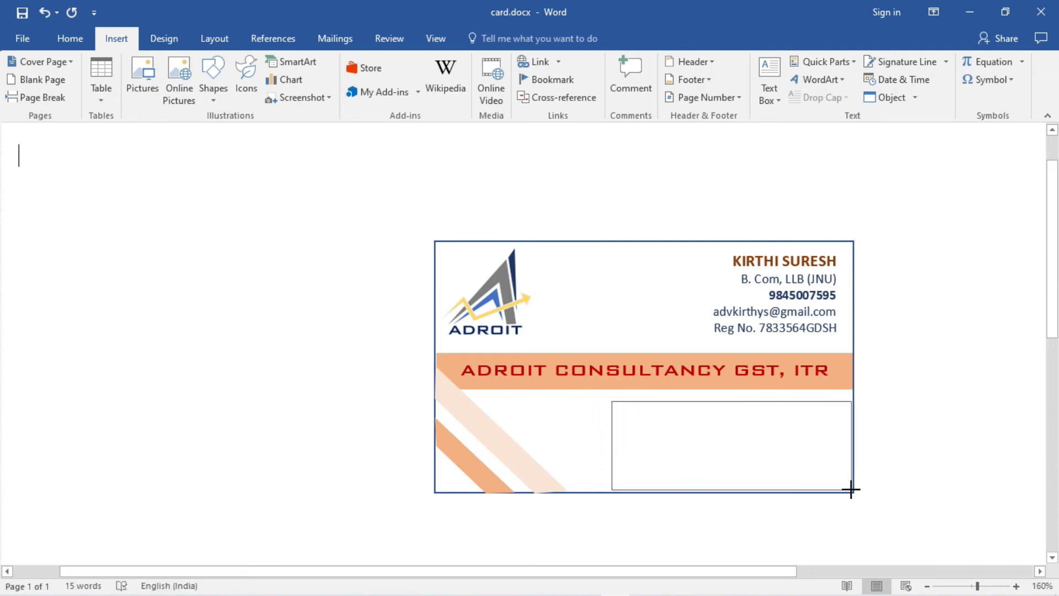
pyautogui.moveTo(852, 488); pyautogui.dragTo(851, 490)
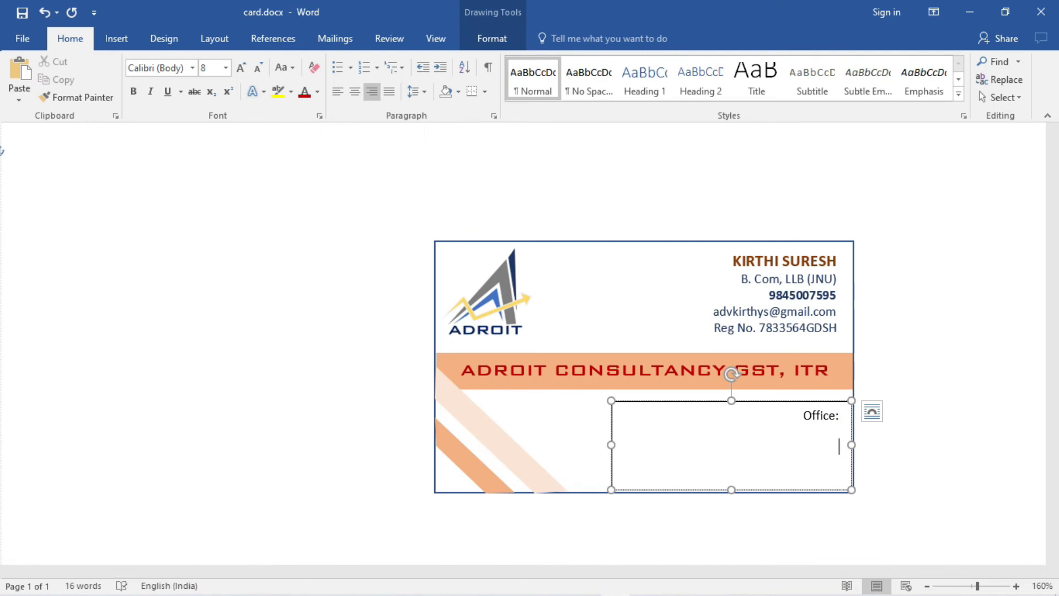
# - Delete the 'Office:' label, leaving the text box empty
pyautogui.click(801, 421)
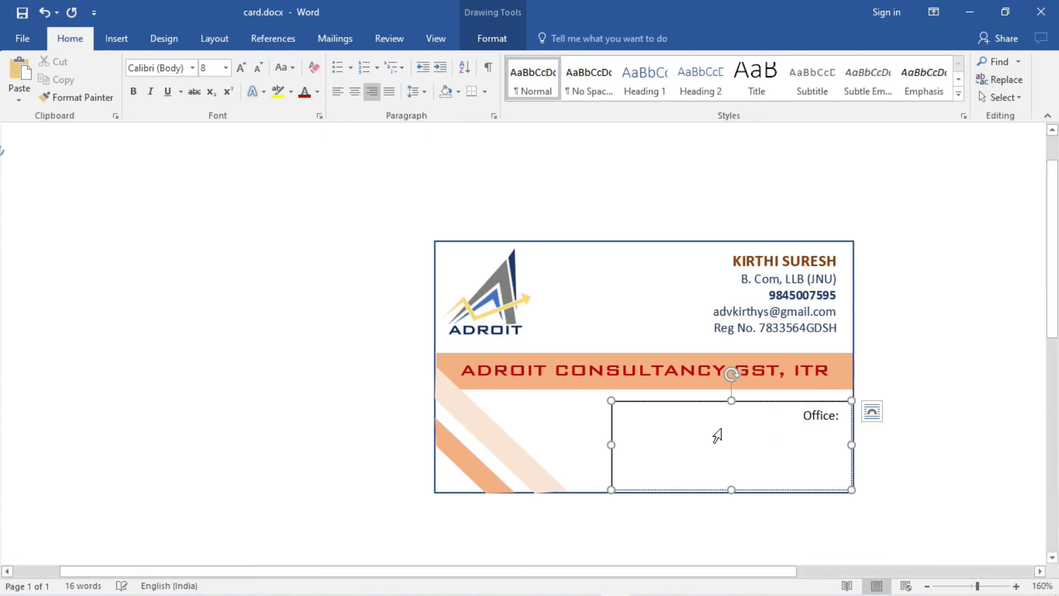
pyautogui.click(417, 92)
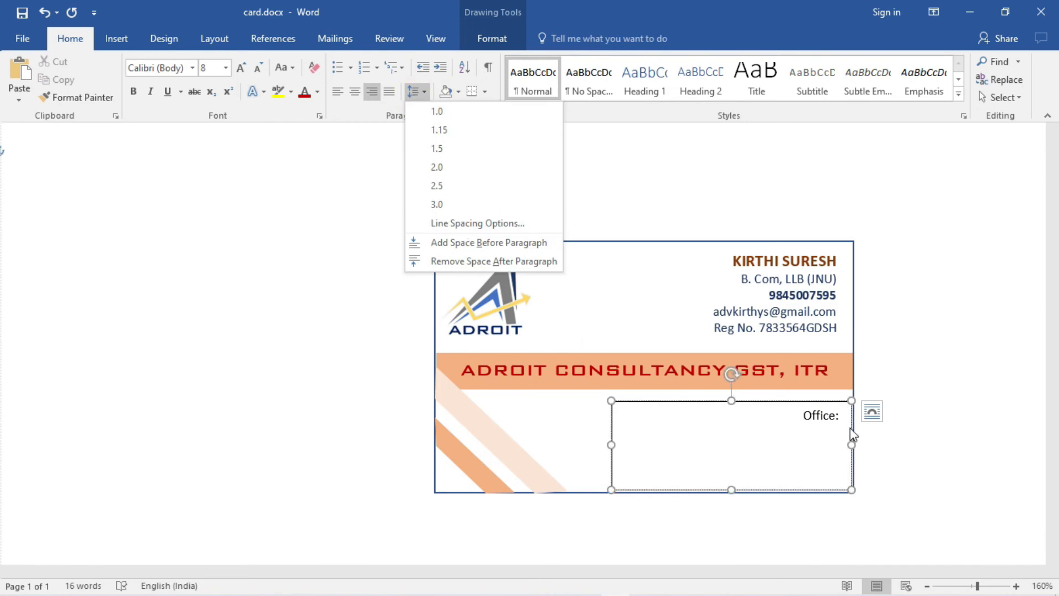
pyautogui.click(845, 413)
pyautogui.click(846, 413)
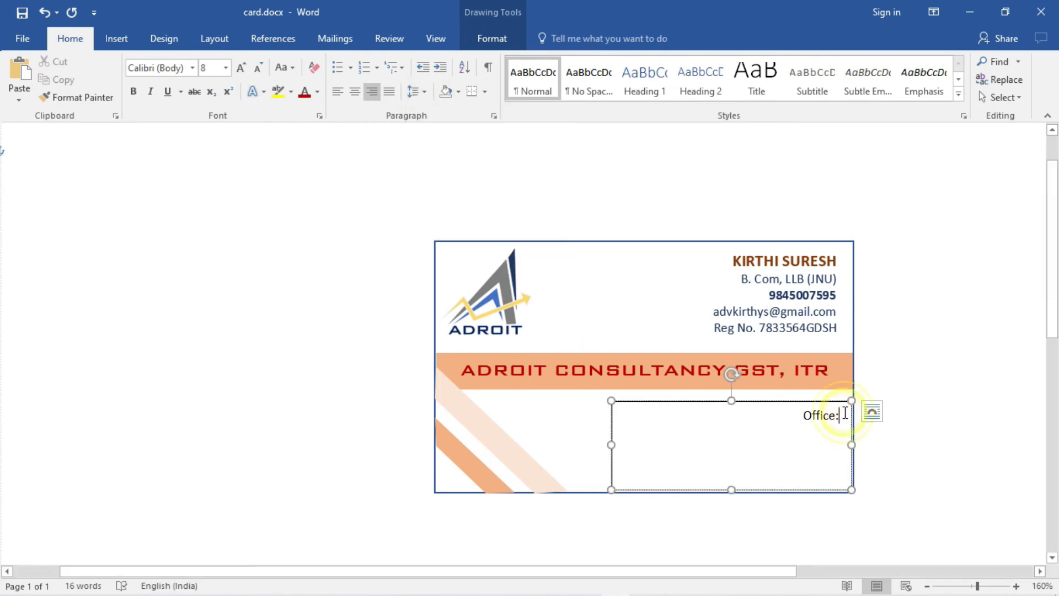
pyautogui.press('BackSpace')
pyautogui.press('BackSpace')
pyautogui.press('BackSpace')
pyautogui.press('BackSpace')
pyautogui.press('BackSpace')
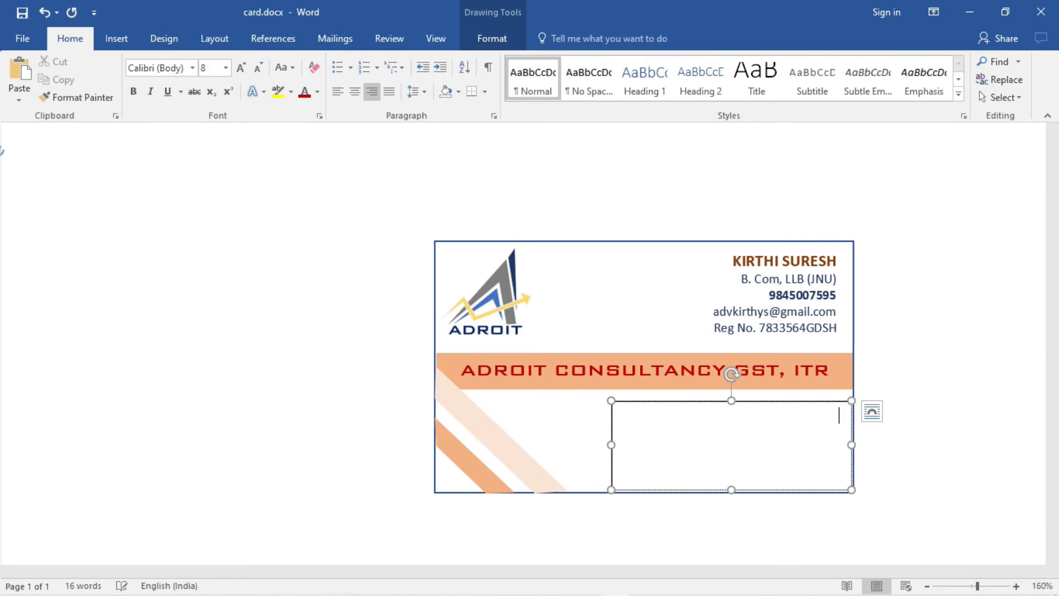
pyautogui.click(659, 415)
pyautogui.click(660, 415)
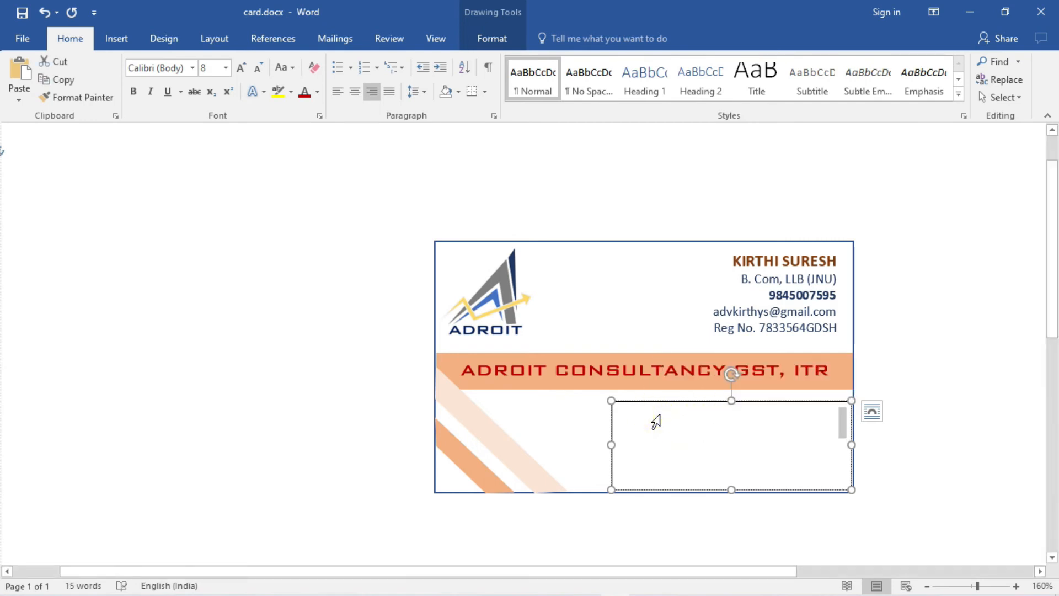
pyautogui.click(742, 424)
pyautogui.click(844, 425)
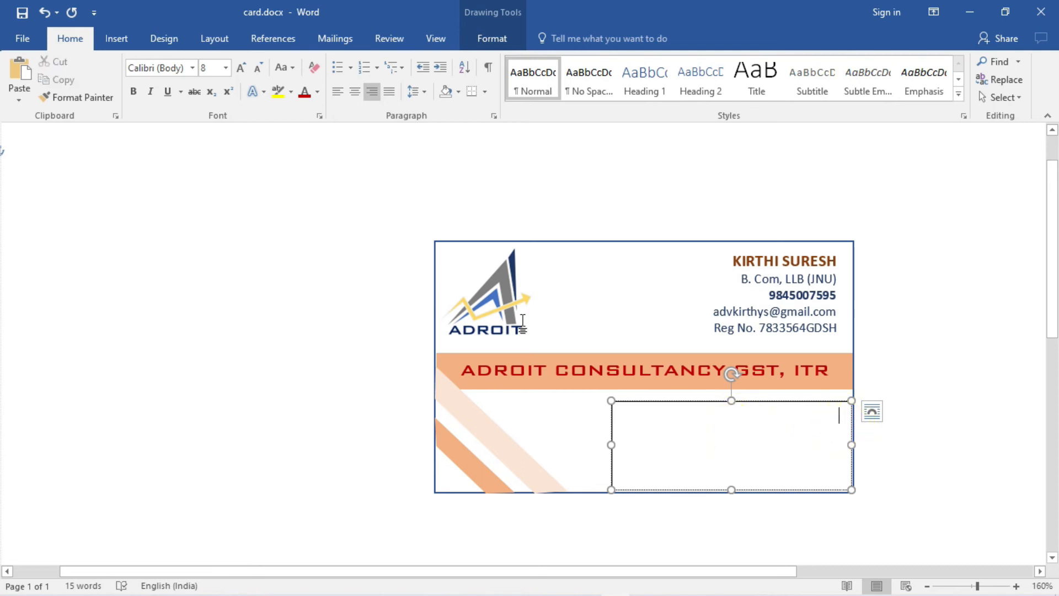
# - Set the text box paragraph to 0 pt spacing after and At least 0 pt line spacing
pyautogui.click(423, 92)
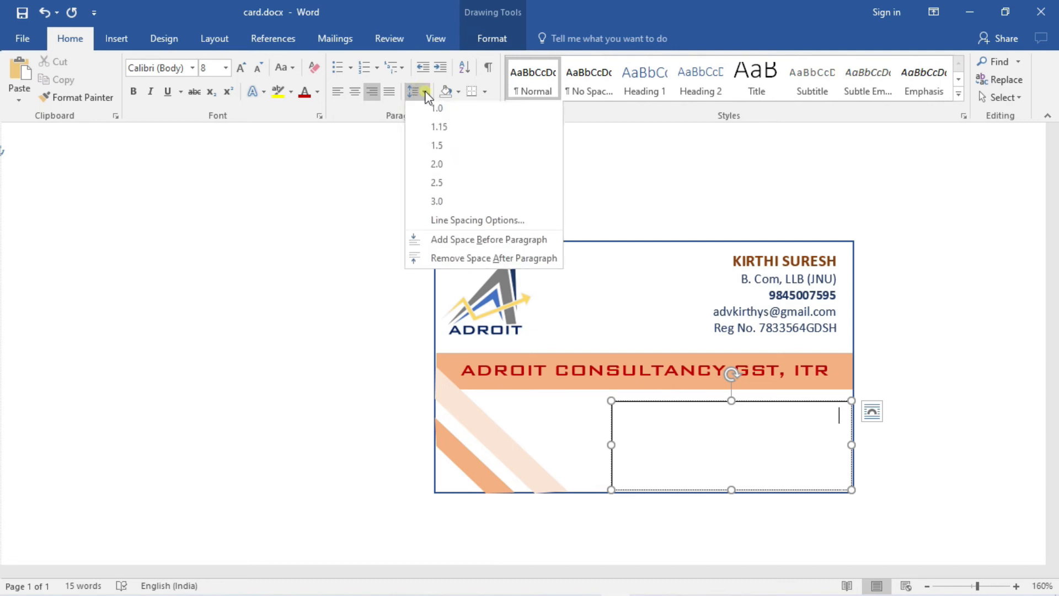
pyautogui.click(454, 224)
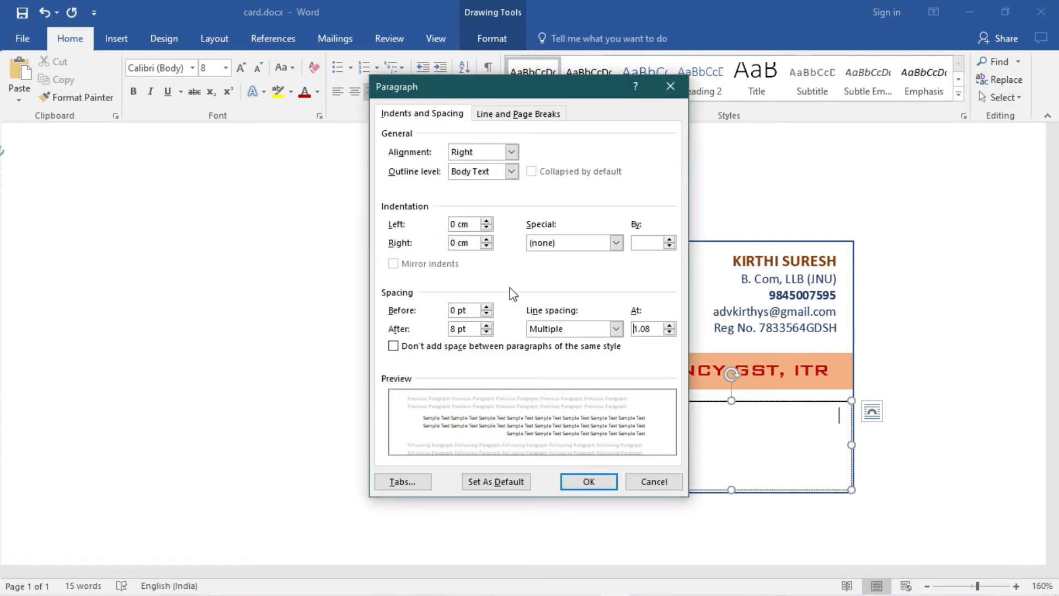
pyautogui.click(486, 331)
pyautogui.click(486, 332)
pyautogui.click(487, 331)
pyautogui.click(486, 326)
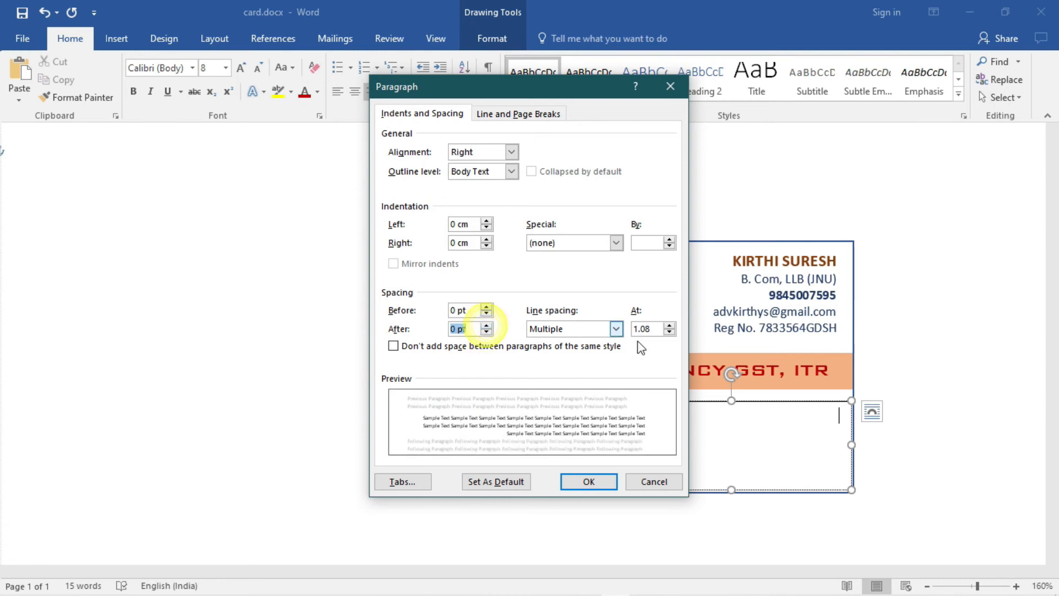
pyautogui.click(617, 329)
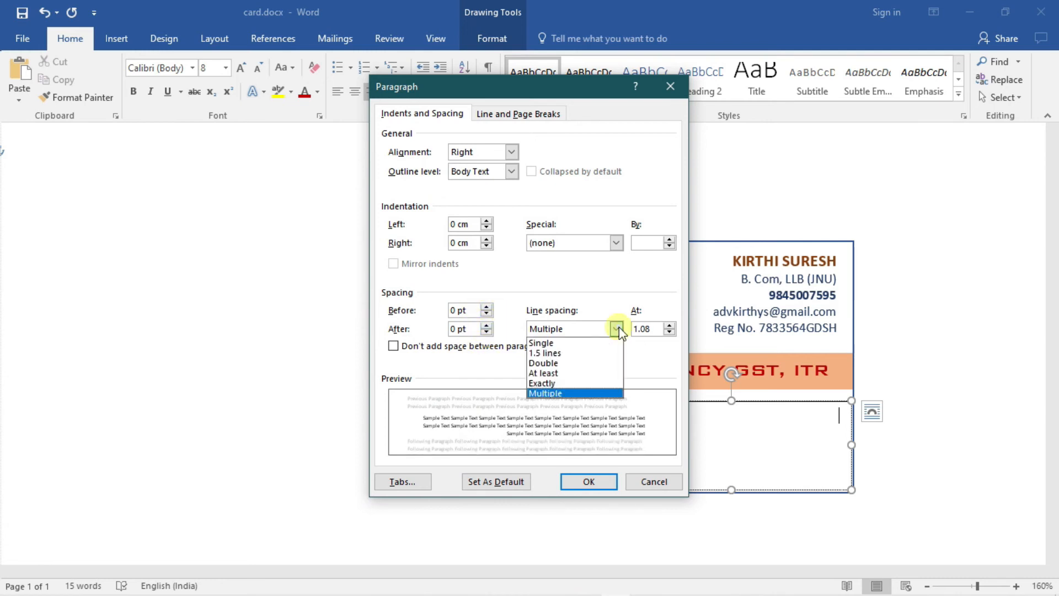
pyautogui.click(567, 377)
pyautogui.click(671, 331)
pyautogui.click(671, 331)
pyautogui.click(672, 331)
pyautogui.click(673, 332)
pyautogui.click(673, 331)
pyautogui.click(672, 331)
pyautogui.click(672, 332)
pyautogui.click(671, 331)
pyautogui.click(671, 332)
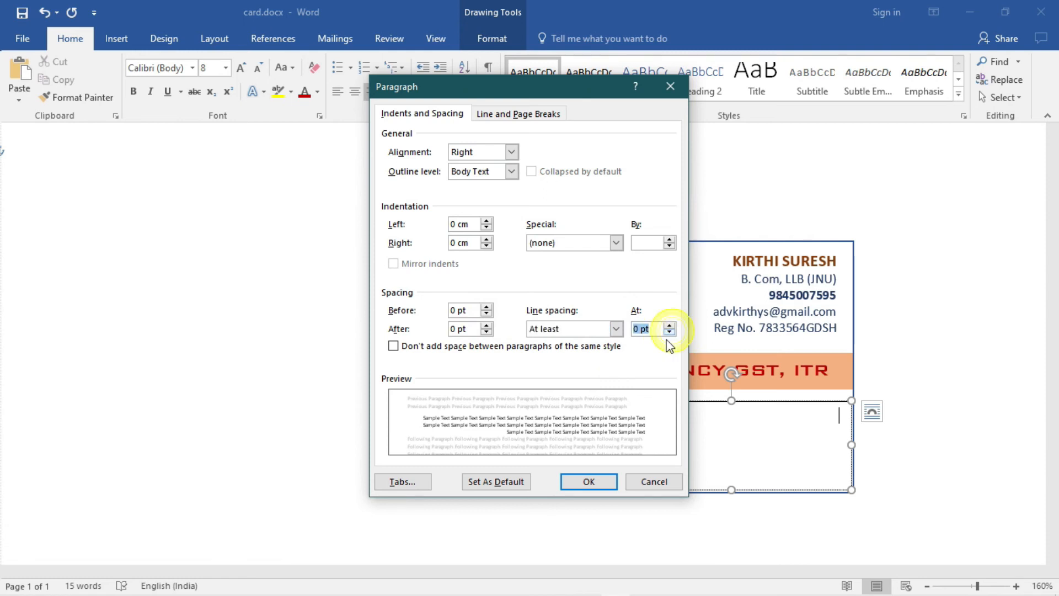
pyautogui.click(589, 481)
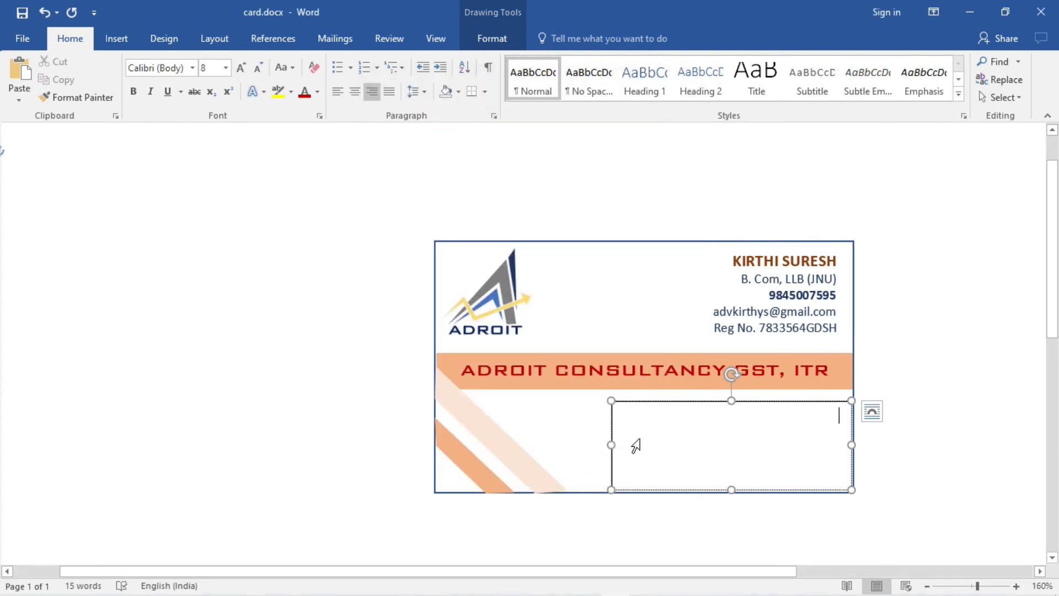
# - Type 'Office:' followed by the office street address, city and PIN code on two lines
pyautogui.write('Office:')
pyautogui.press('Return')
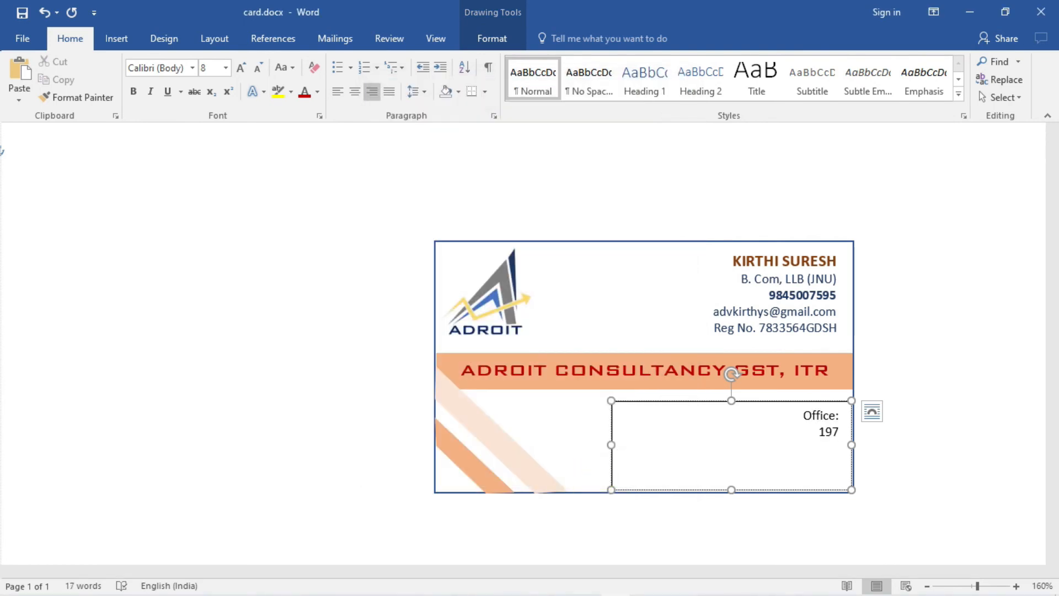
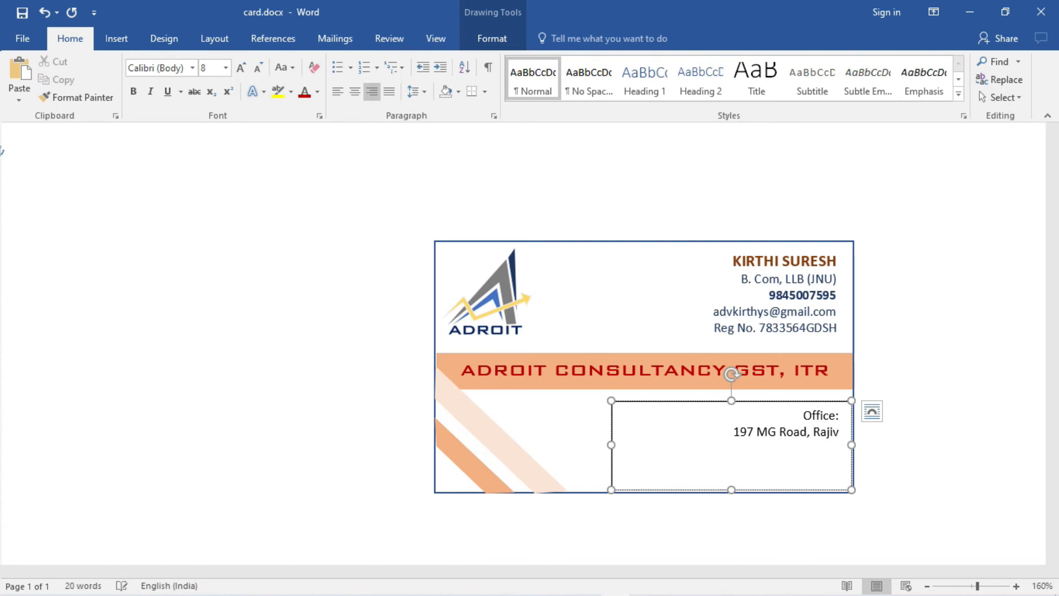
pyautogui.press('Return')
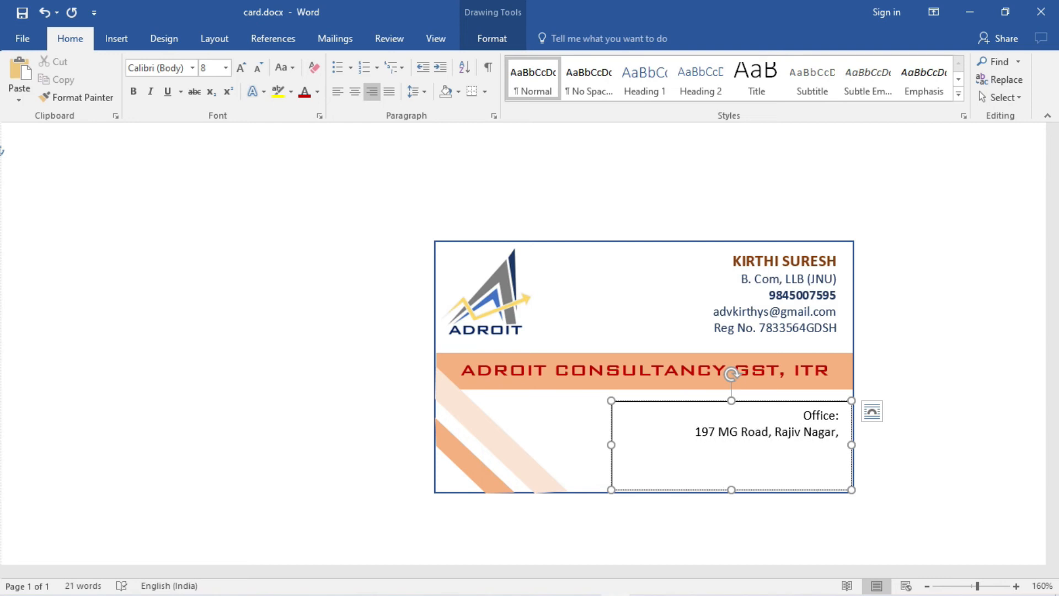
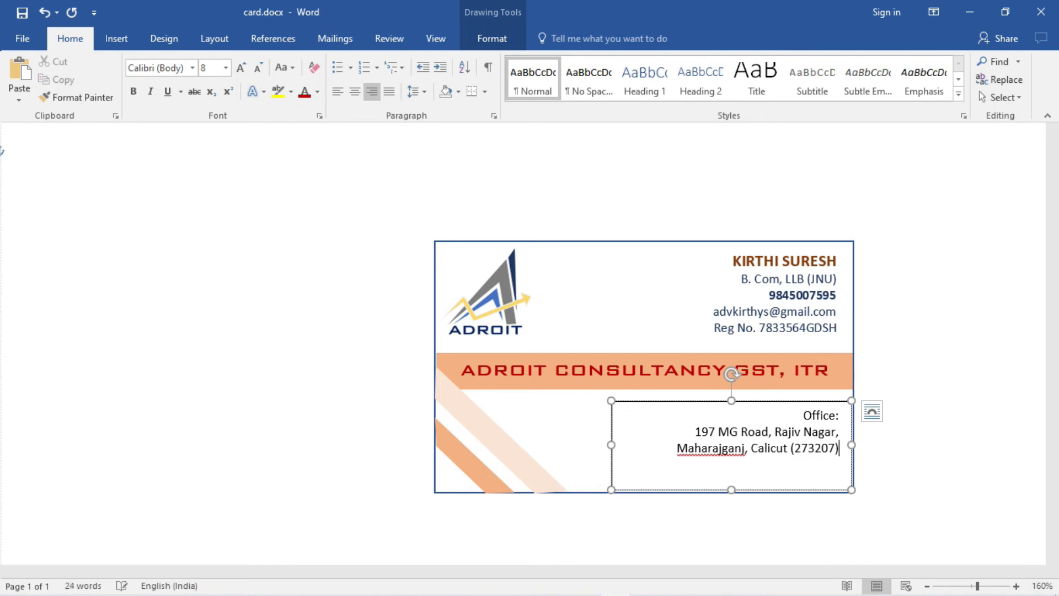
# - Shrink the Office box to fit, move it to the card bottom, and make 'Office:' 9 pt, bold, dark red
pyautogui.moveTo(731, 489); pyautogui.dragTo(731, 461)
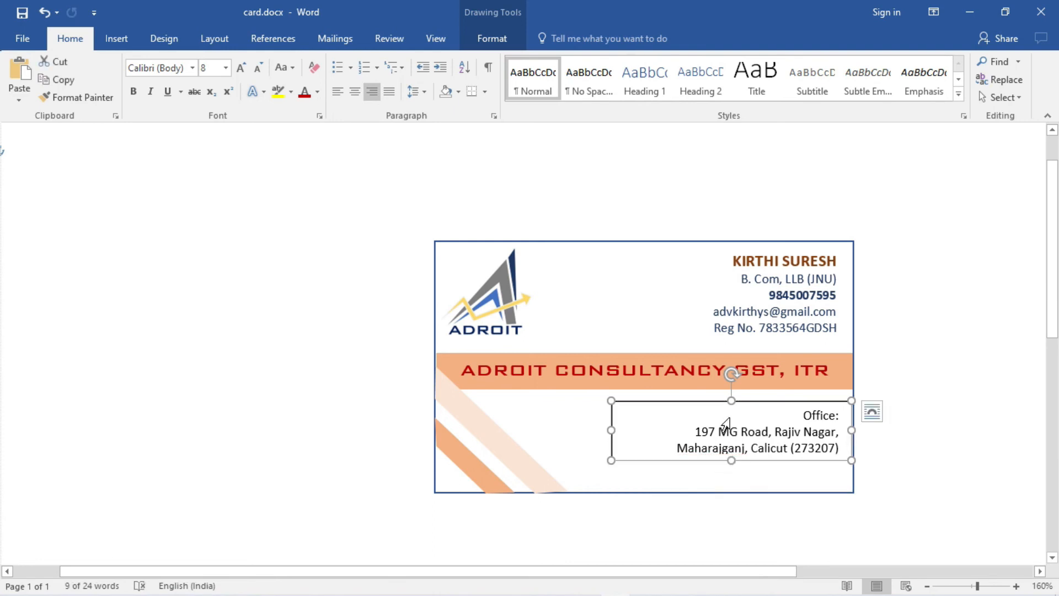
pyautogui.moveTo(727, 401); pyautogui.dragTo(726, 433)
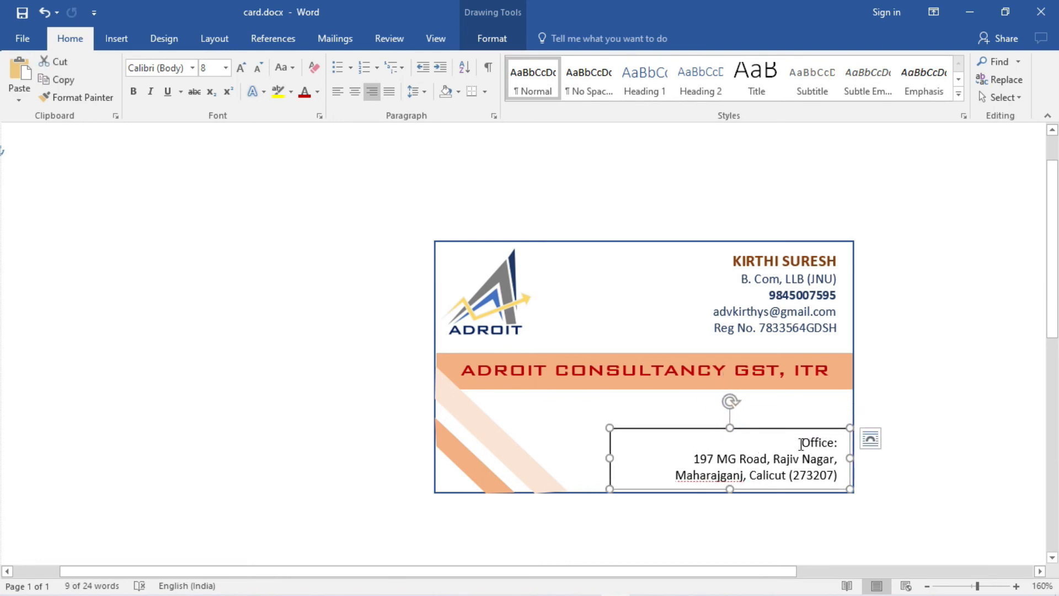
pyautogui.moveTo(801, 444); pyautogui.dragTo(836, 445)
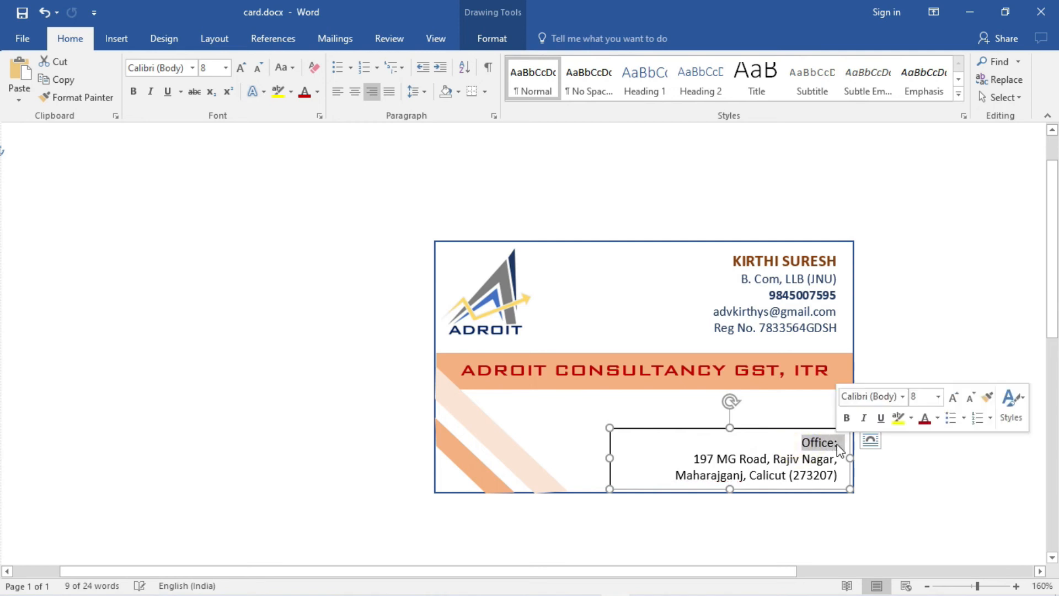
pyautogui.click(940, 397)
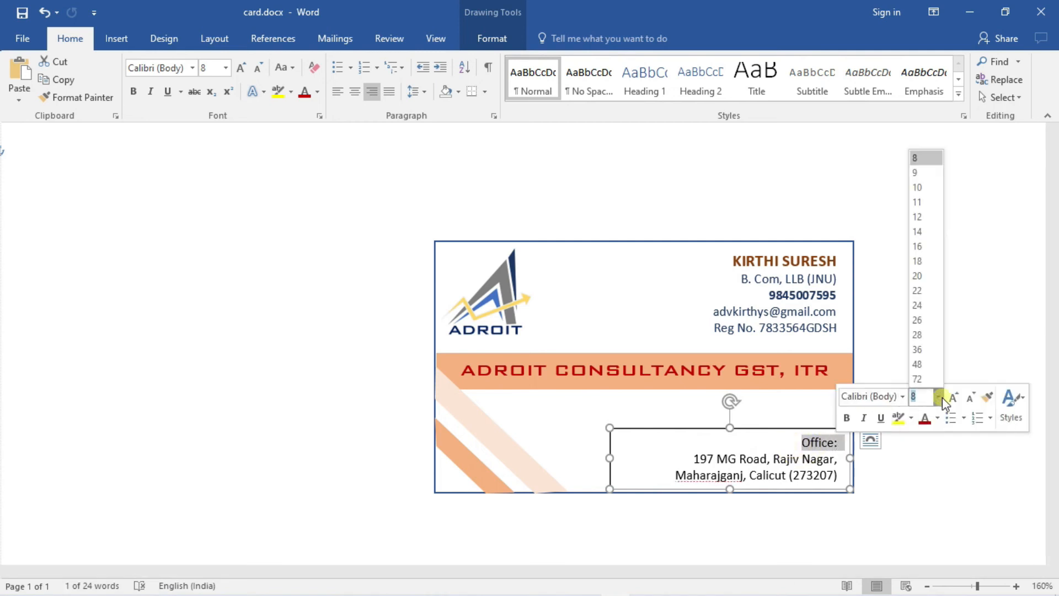
pyautogui.click(916, 174)
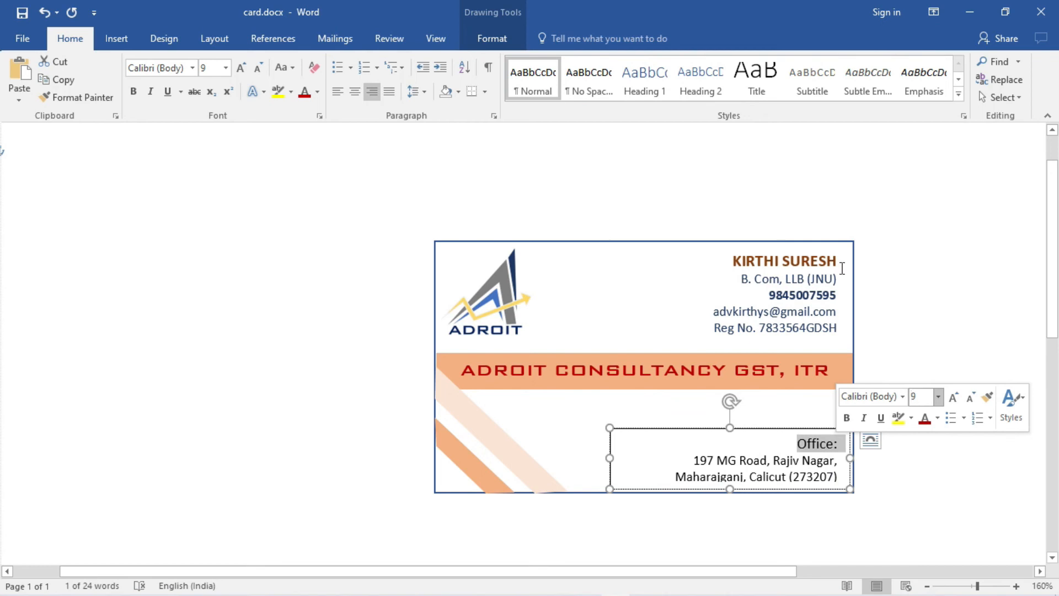
pyautogui.click(929, 419)
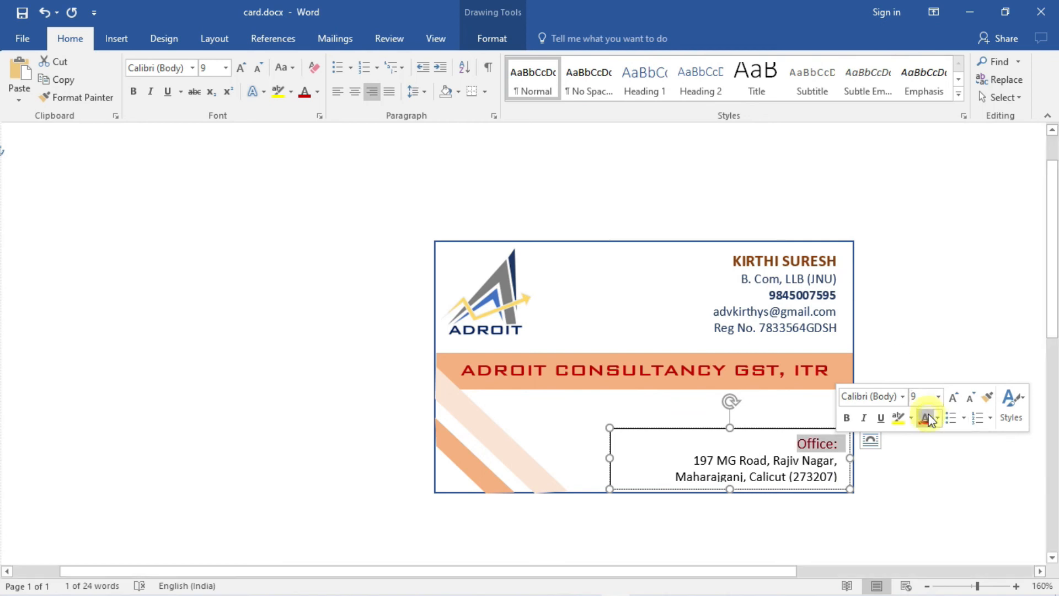
pyautogui.click(937, 419)
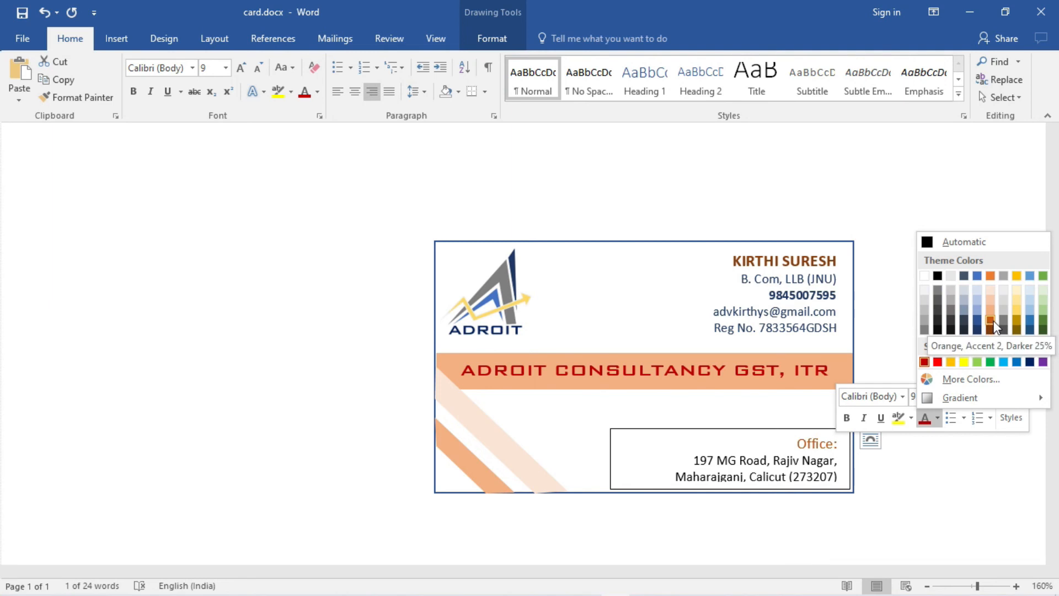
pyautogui.click(925, 362)
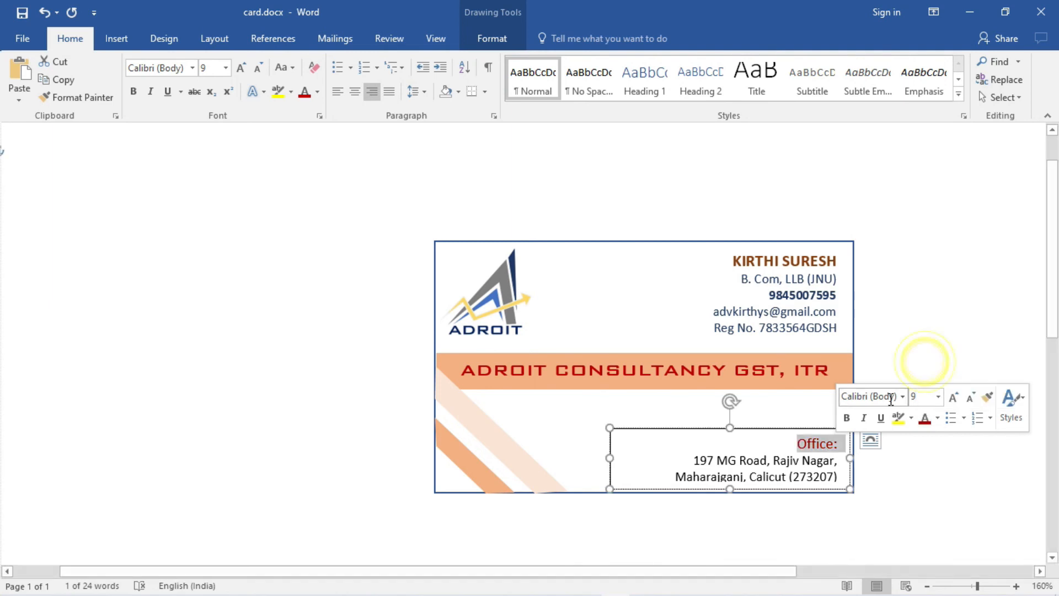
pyautogui.click(849, 419)
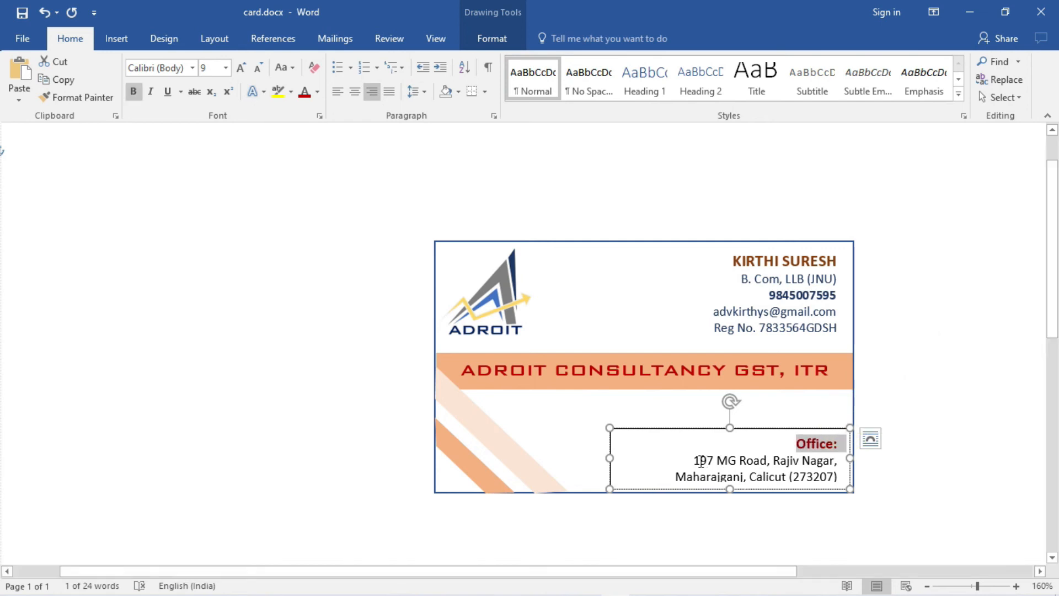
# - Nudge the Office box up and colour its two address lines dark blue
pyautogui.moveTo(730, 428); pyautogui.dragTo(730, 422)
pyautogui.moveTo(695, 456); pyautogui.dragTo(837, 473)
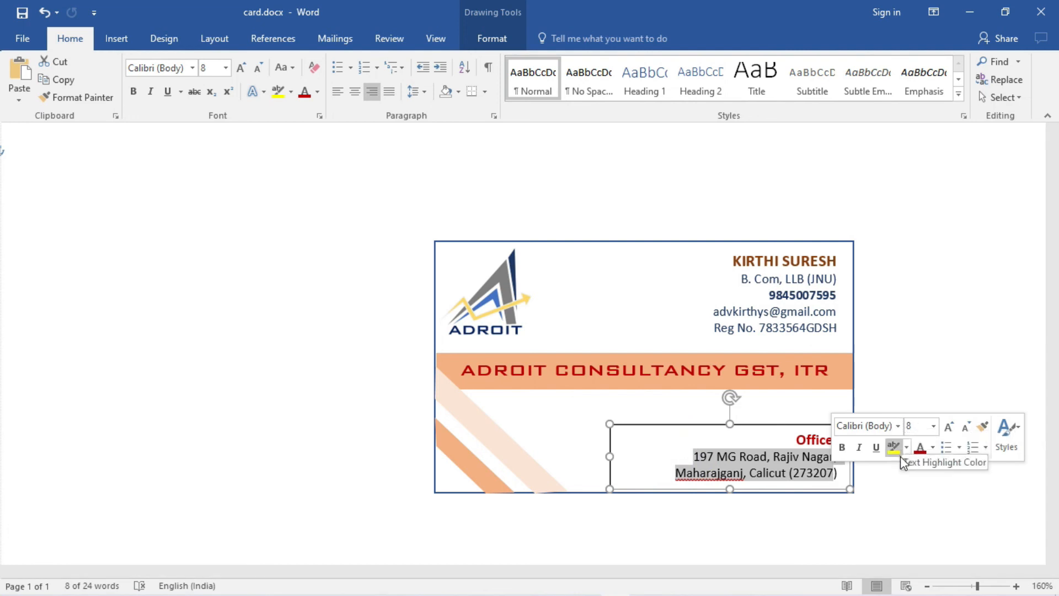
pyautogui.click(932, 452)
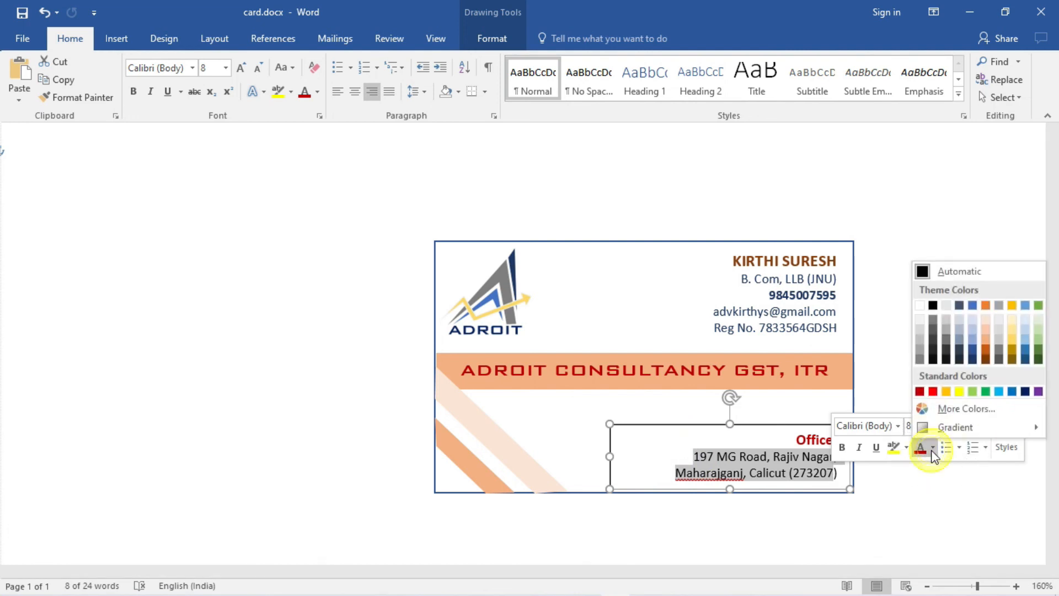
pyautogui.click(973, 359)
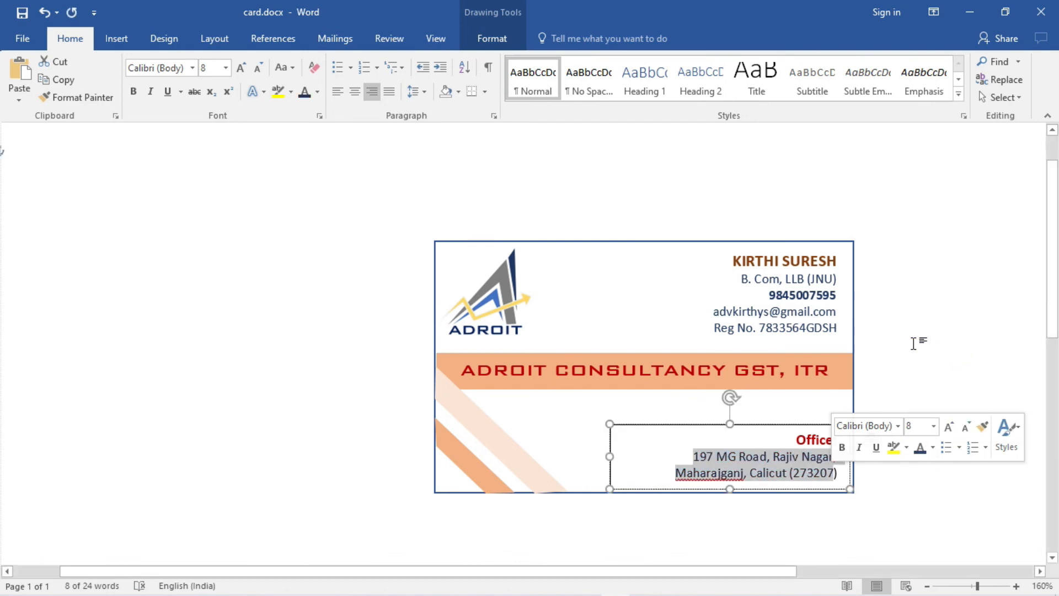
pyautogui.click(900, 426)
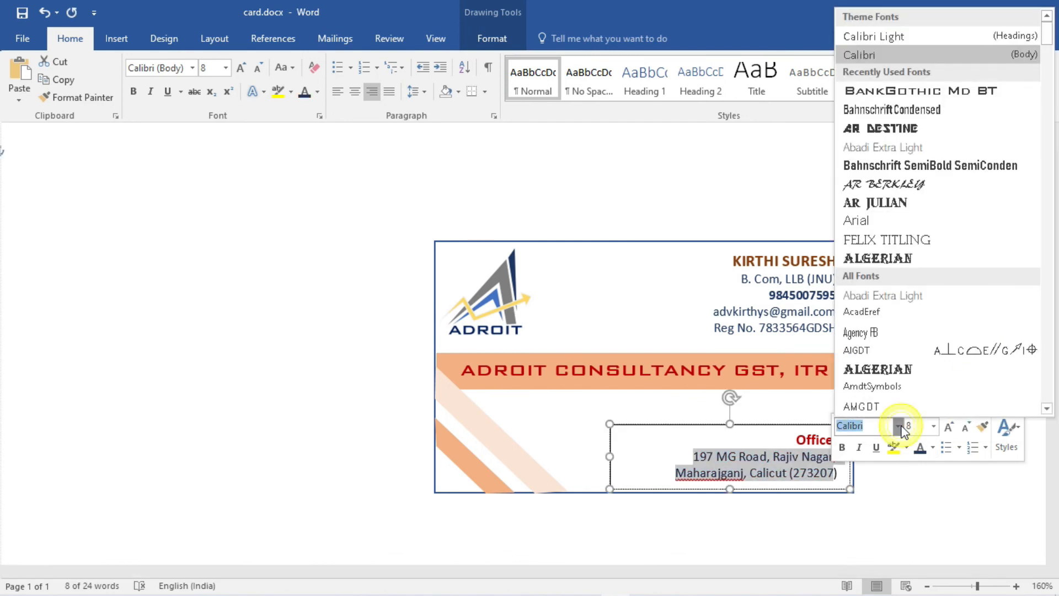
pyautogui.click(740, 132)
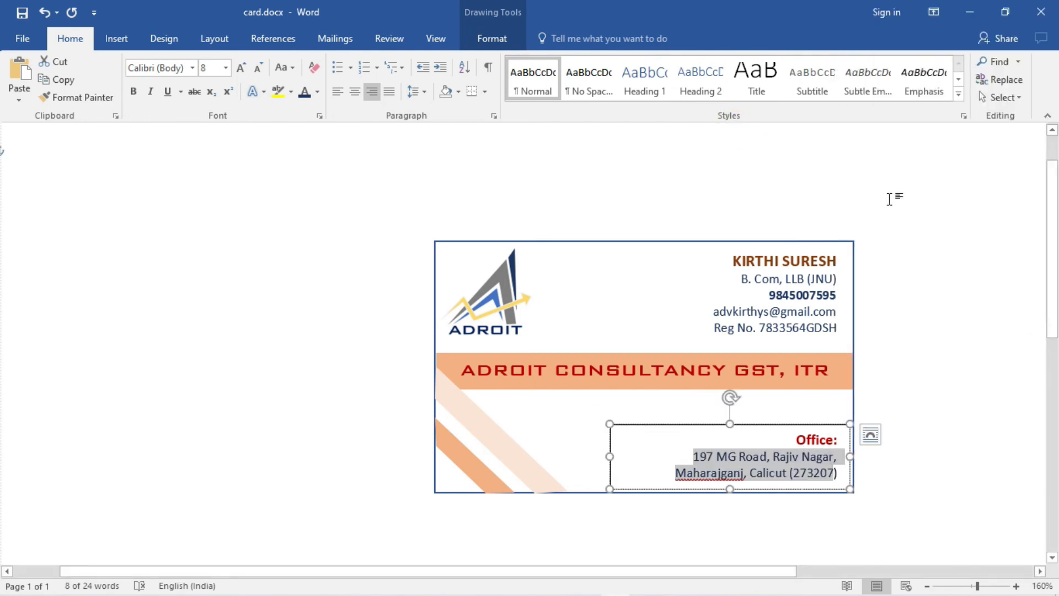
pyautogui.click(948, 386)
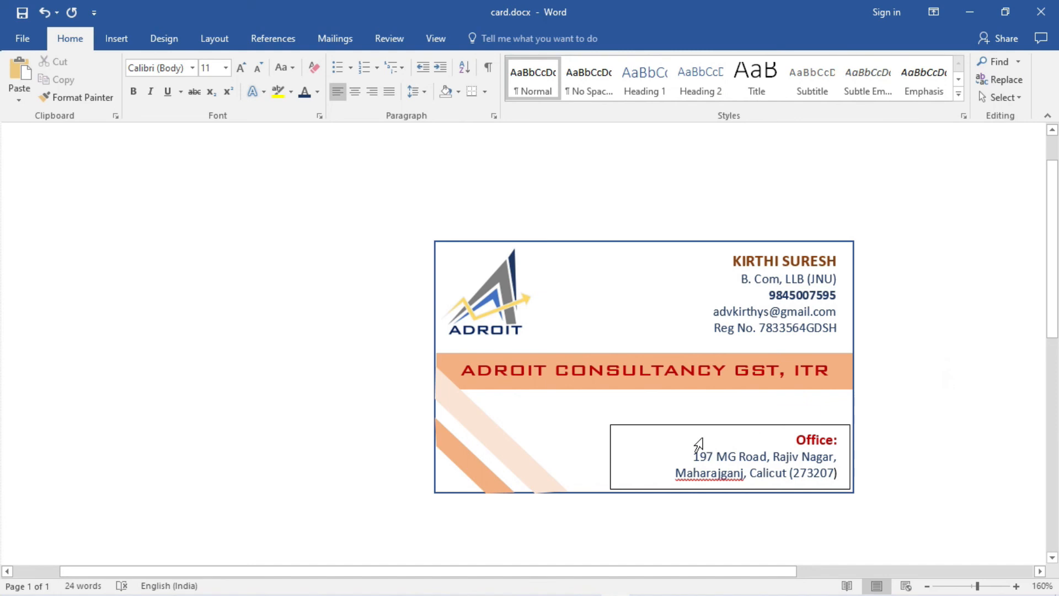
pyautogui.doubleClick(632, 440)
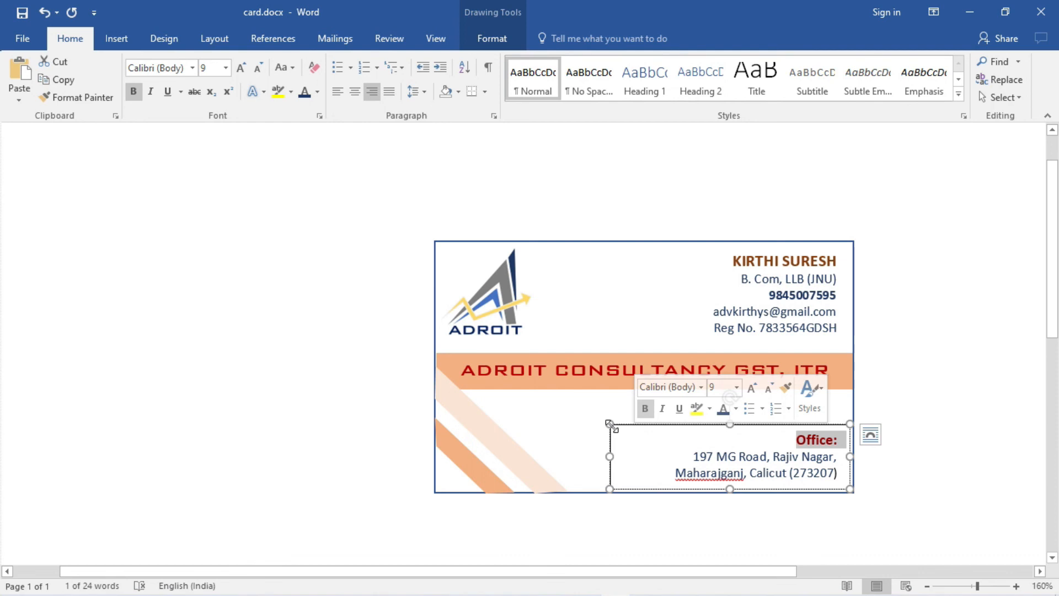
# - Set the office address text box to No Fill and No Outline, then deselect it
pyautogui.rightClick(611, 426)
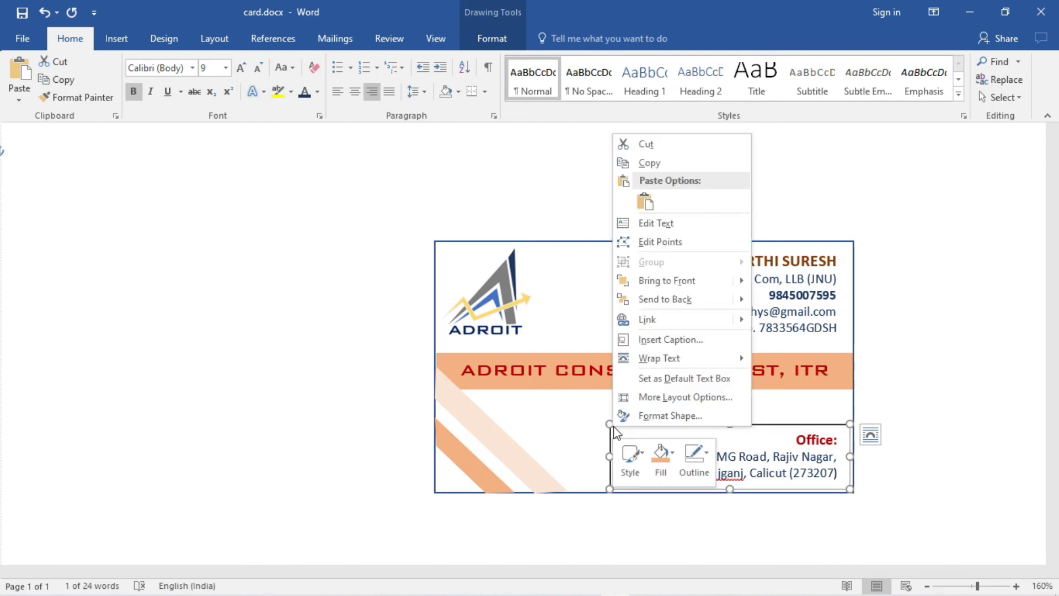
pyautogui.click(664, 475)
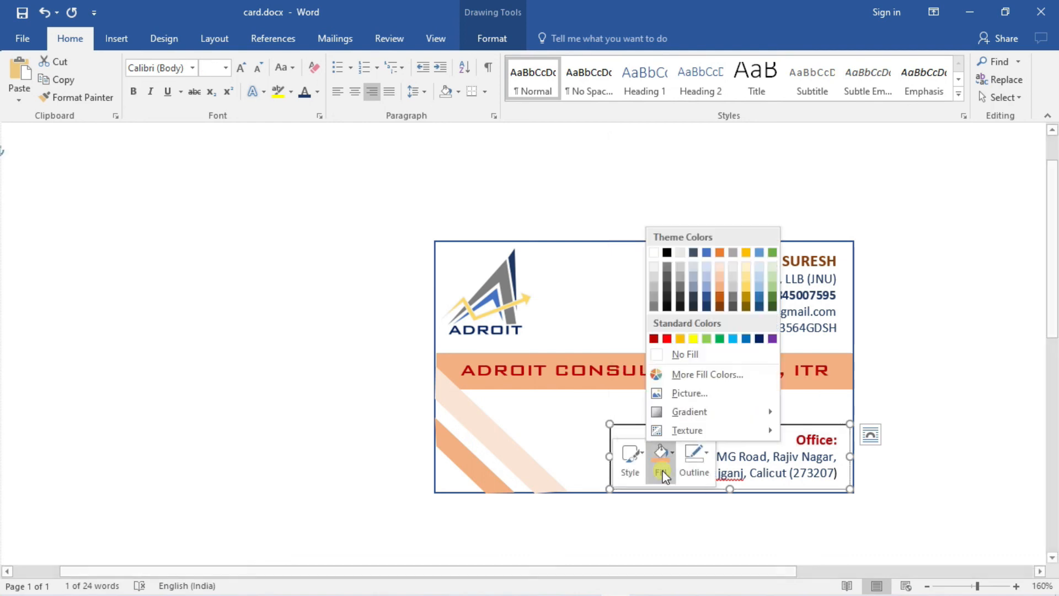
pyautogui.click(654, 355)
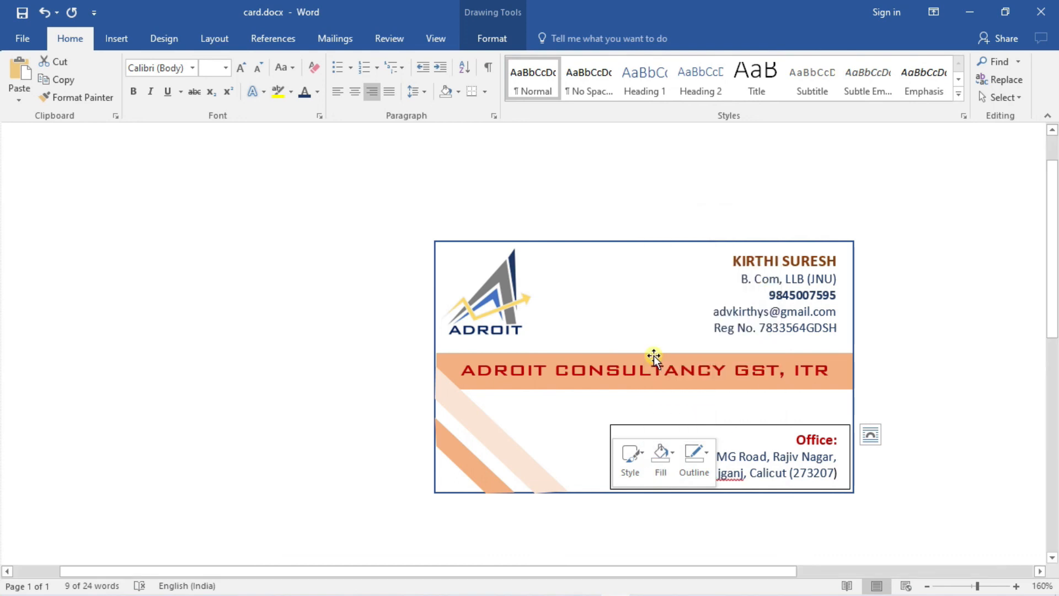
pyautogui.click(709, 476)
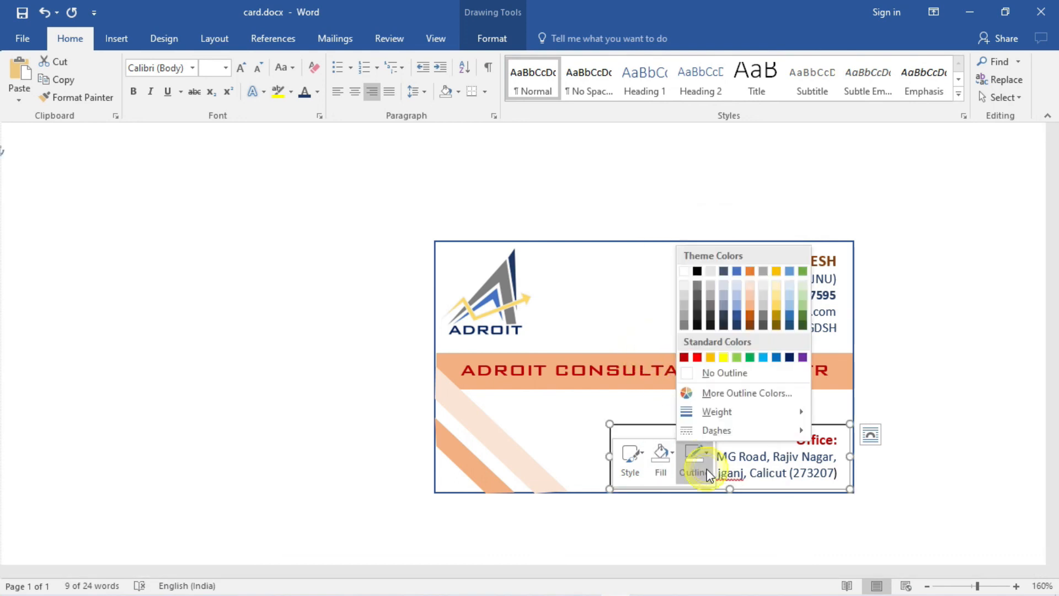
pyautogui.click(690, 373)
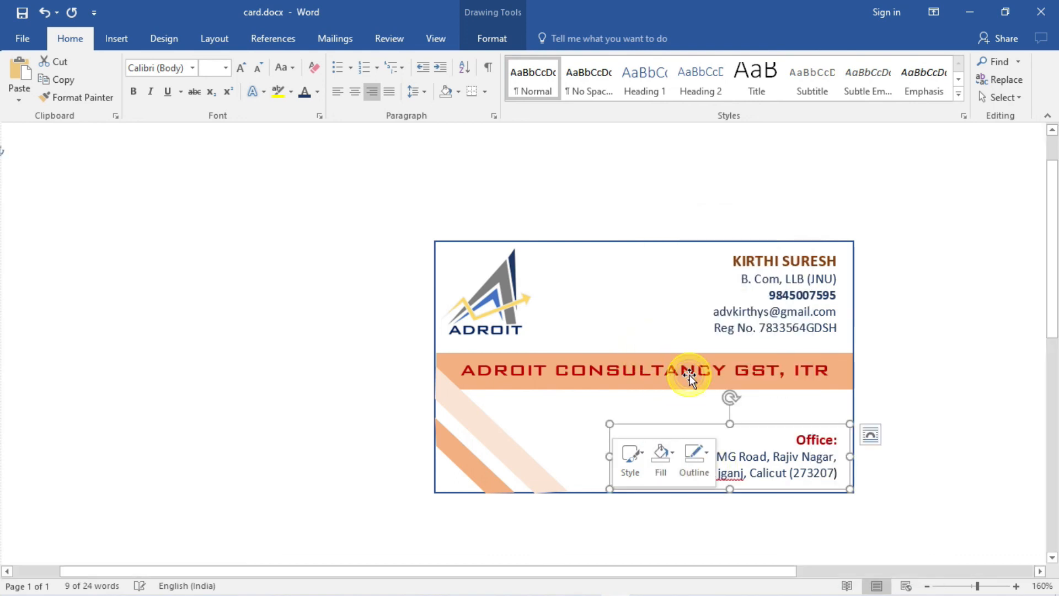
pyautogui.click(942, 398)
pyautogui.click(942, 399)
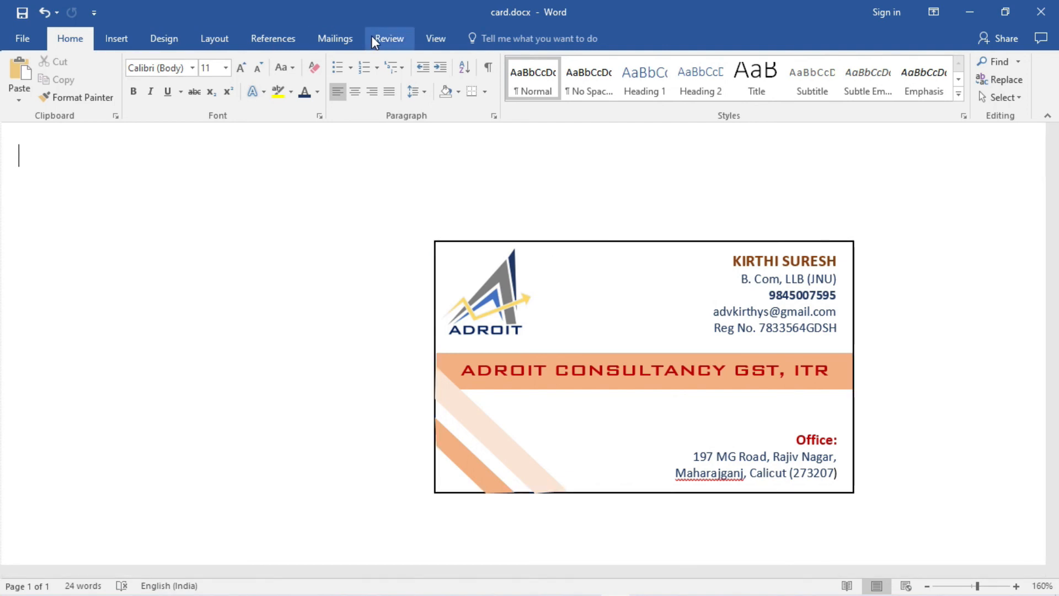
# - Run Spelling & Grammar on the card and add Maharajganj to the dictionary
pyautogui.click(401, 42)
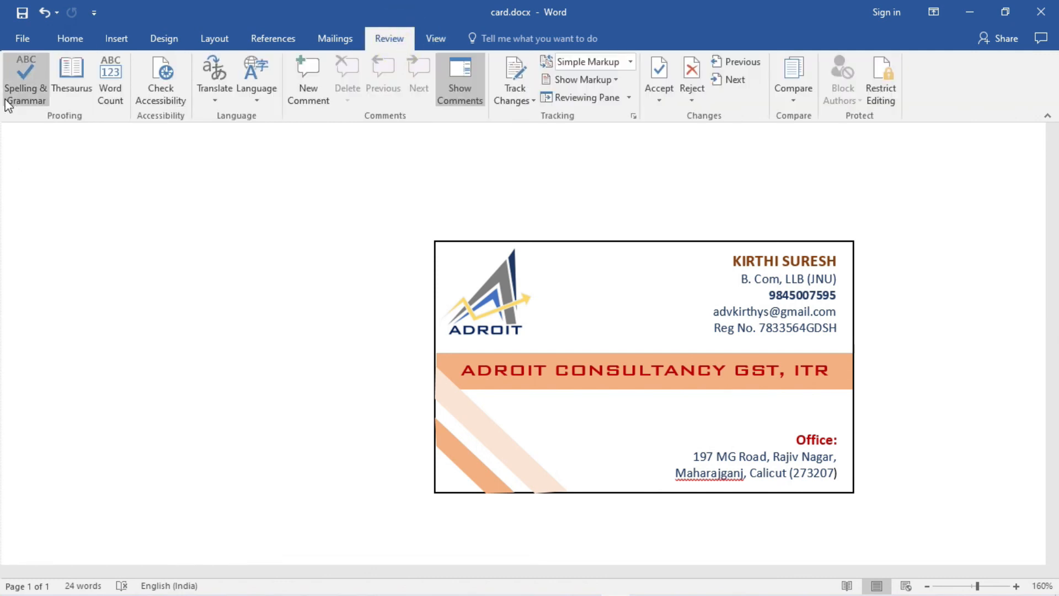
pyautogui.click(22, 88)
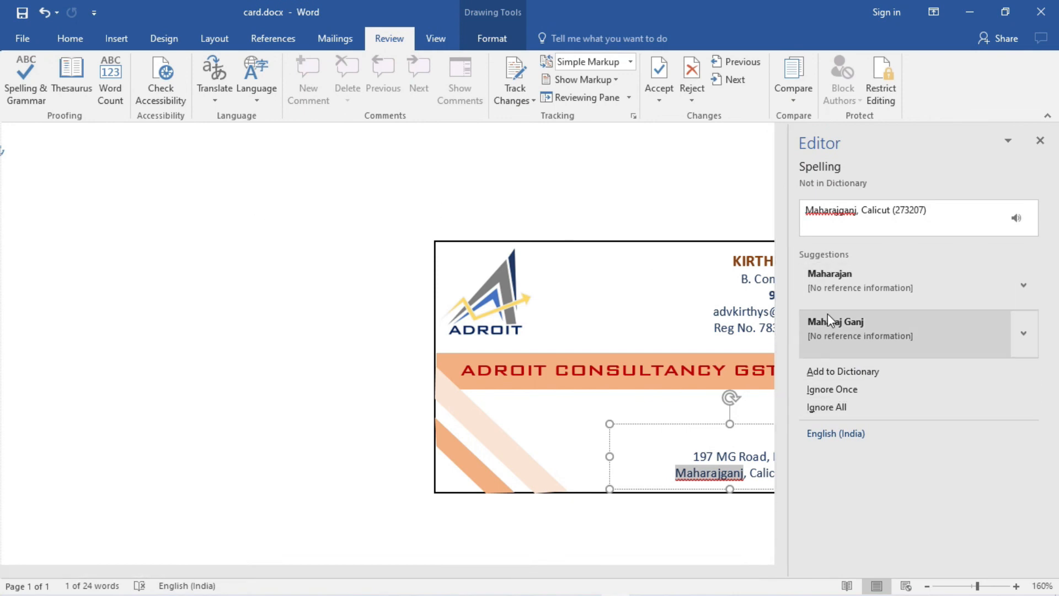
pyautogui.click(848, 370)
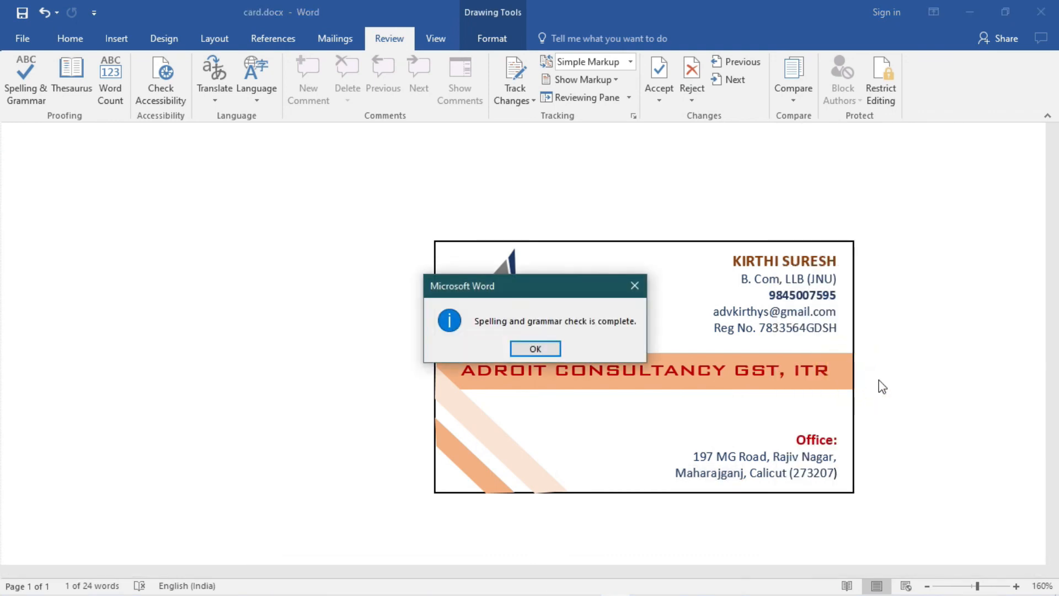
pyautogui.click(527, 349)
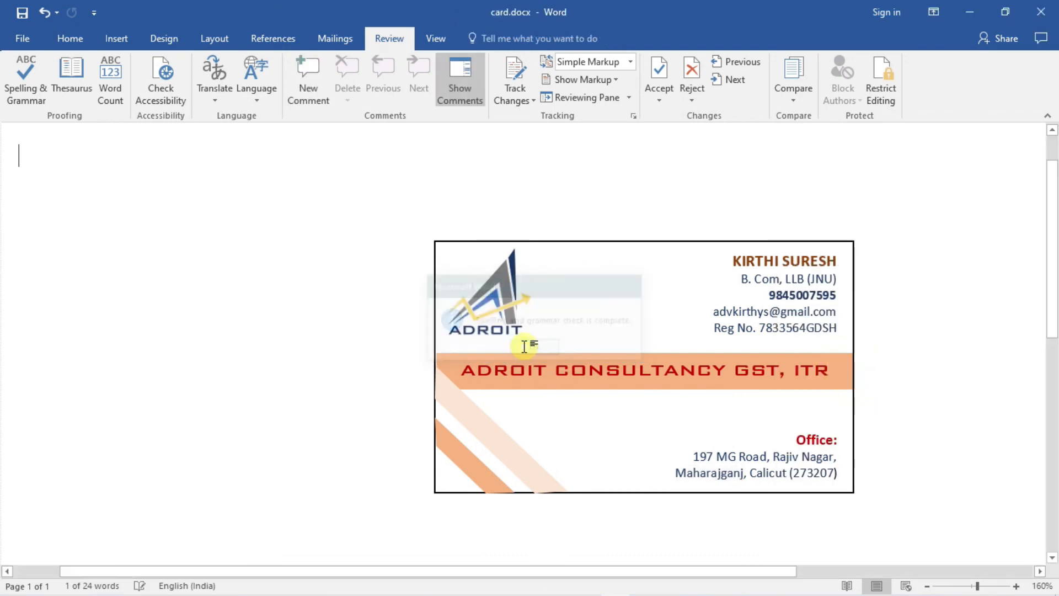
pyautogui.click(910, 379)
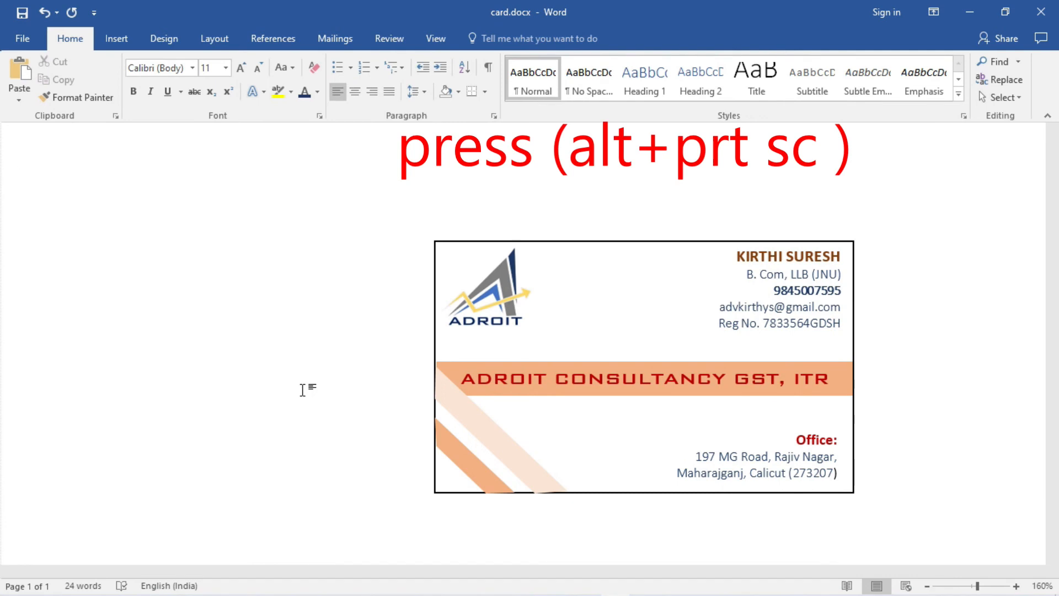
# - Minimize Word and launch Paint via a Windows search for 'paint'
pyautogui.click(970, 8)
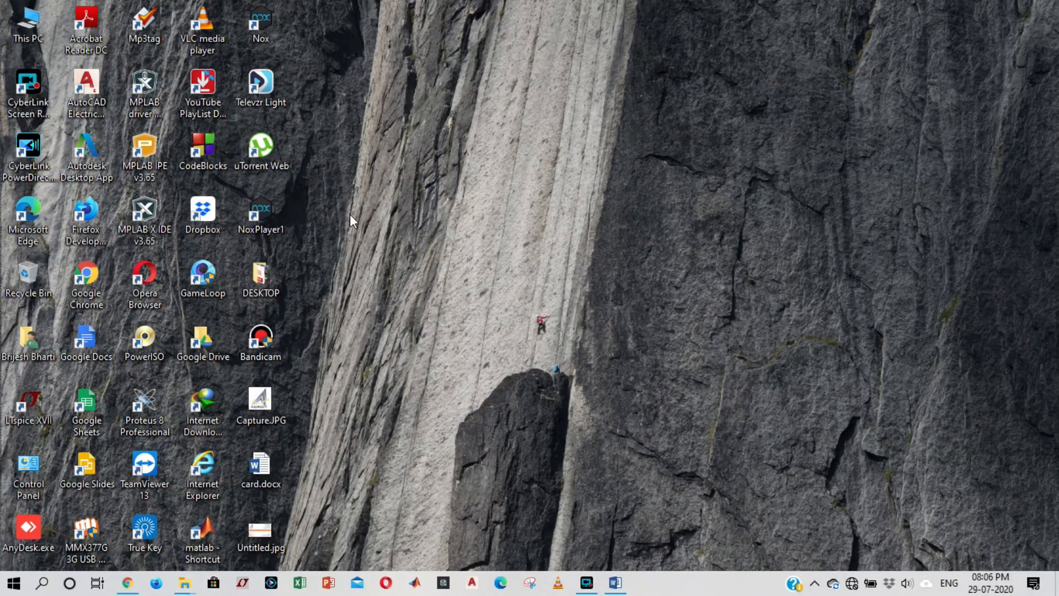
pyautogui.click(42, 584)
pyautogui.write('pain')
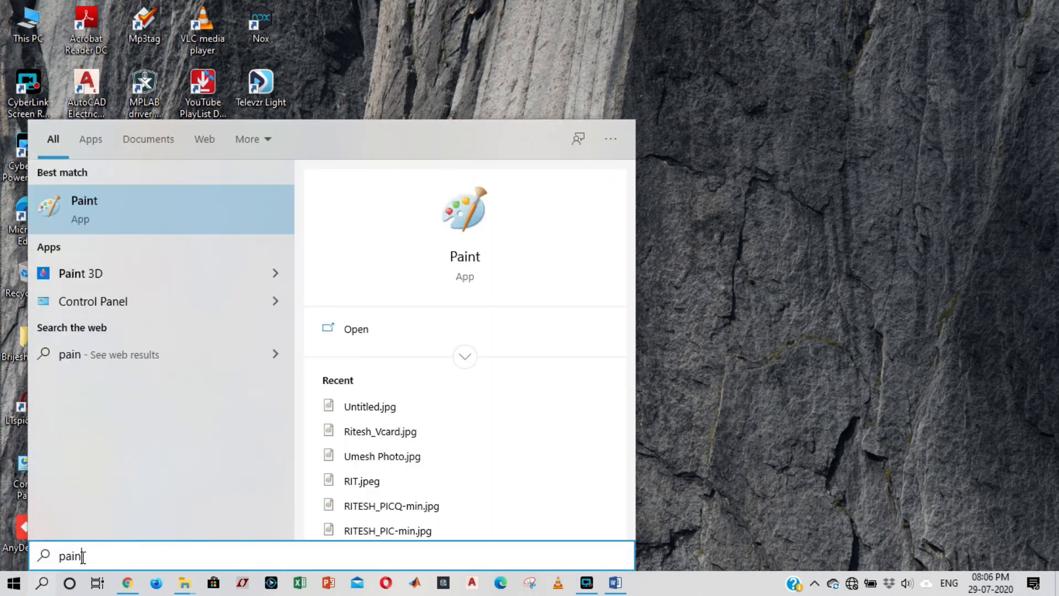
pyautogui.write('t')
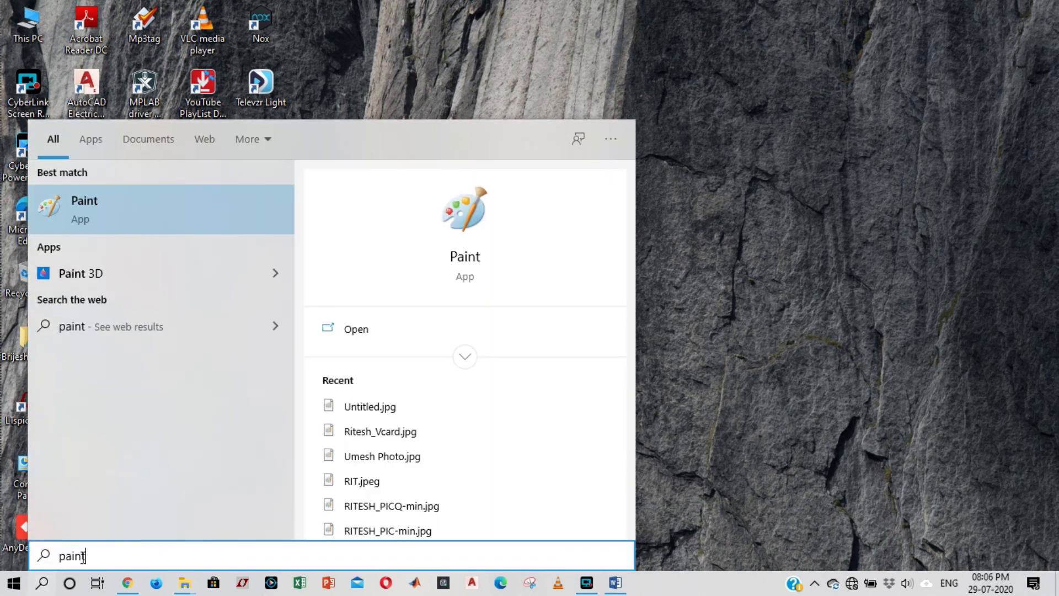
pyautogui.click(146, 213)
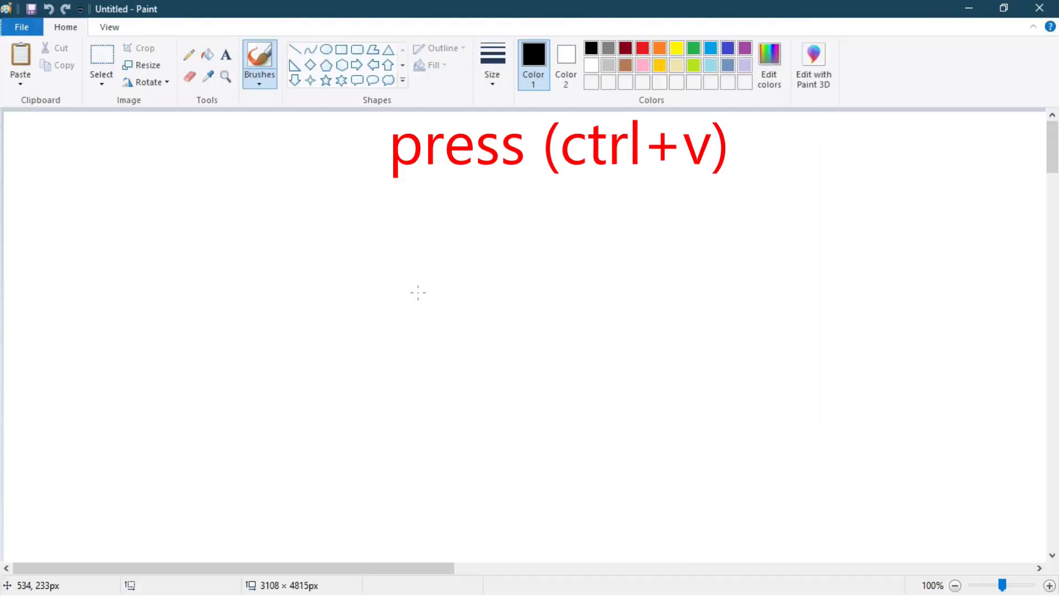
# - Paste the Word window screenshot onto Paint's canvas and return the zoom to 100%
pyautogui.hotkey('ctrl', 'v')
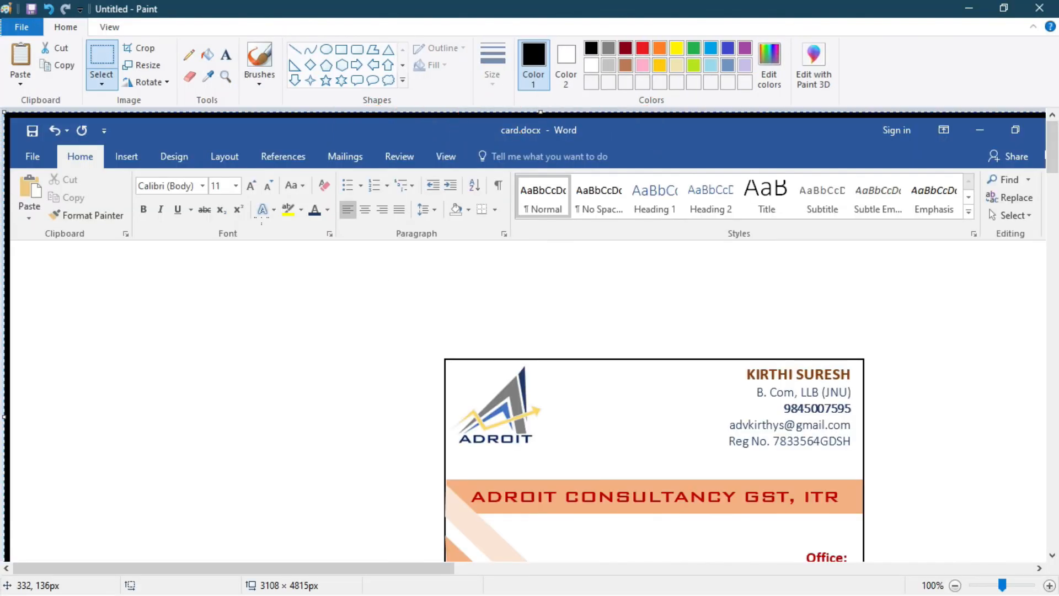
pyautogui.click(986, 586)
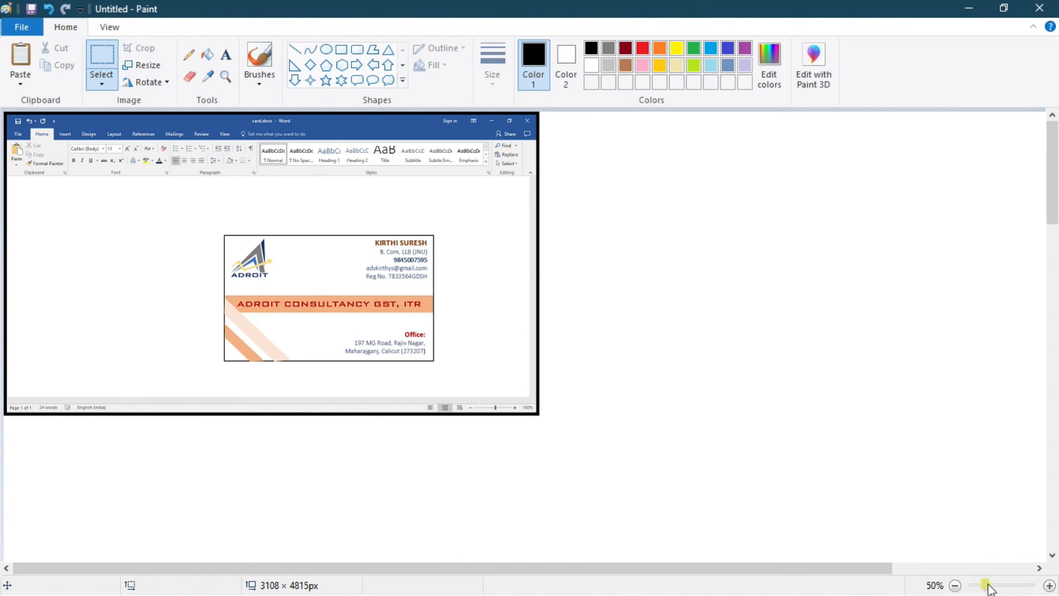
pyautogui.click(1049, 586)
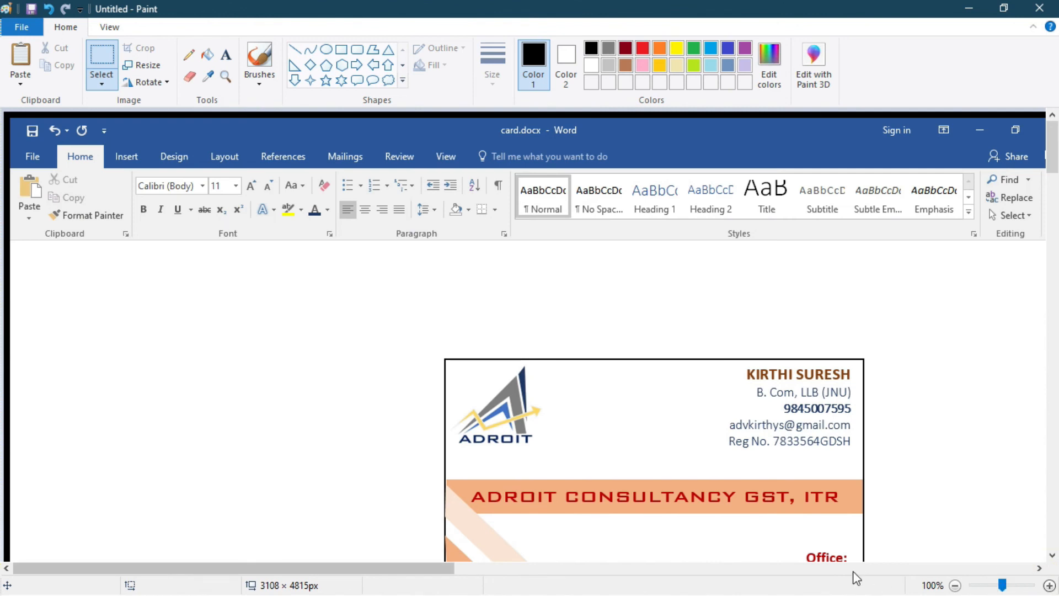
# - Select a rectangle around the card's border and crop the canvas to 535 × 320 px
pyautogui.moveTo(1055, 169); pyautogui.dragTo(1056, 185)
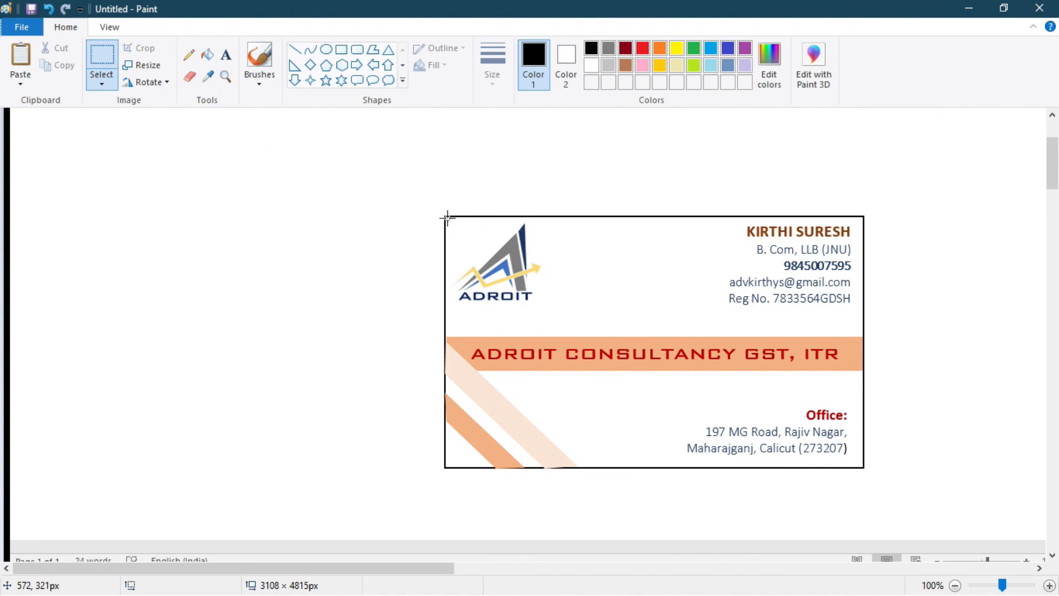
pyautogui.moveTo(448, 217); pyautogui.dragTo(861, 466)
pyautogui.moveTo(862, 466); pyautogui.dragTo(862, 467)
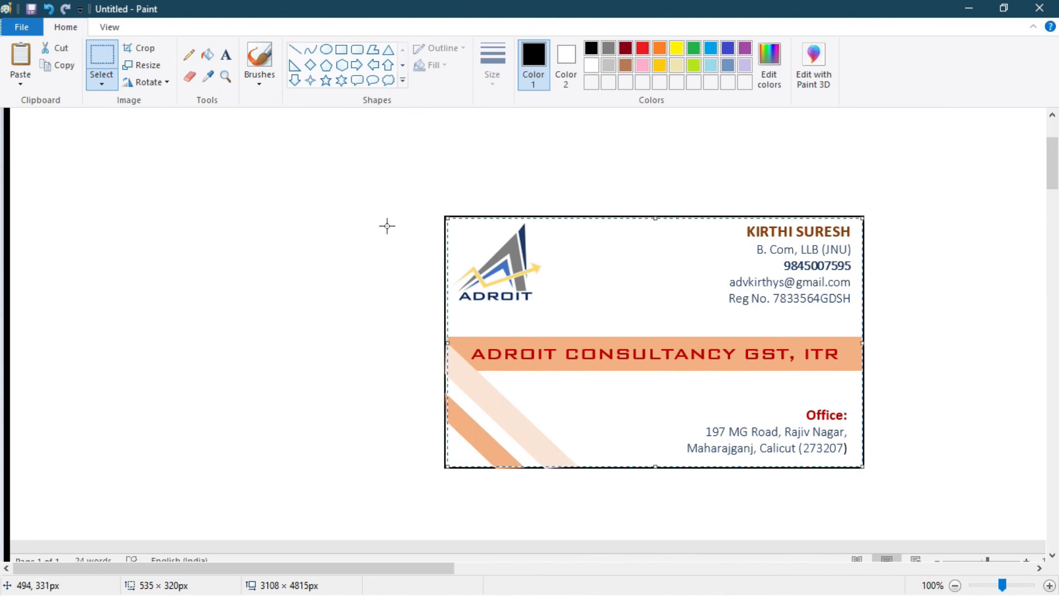
pyautogui.click(138, 48)
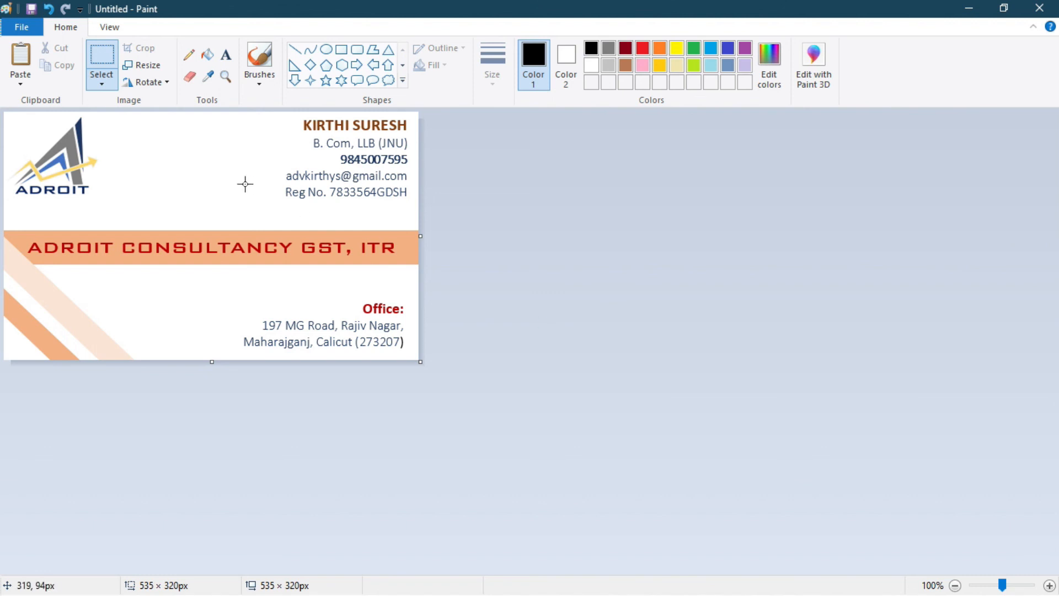
# - Save the cropped card to the Desktop as the JPEG Untitled2.jpg and open it there
pyautogui.click(9, 31)
pyautogui.moveTo(66, 158)
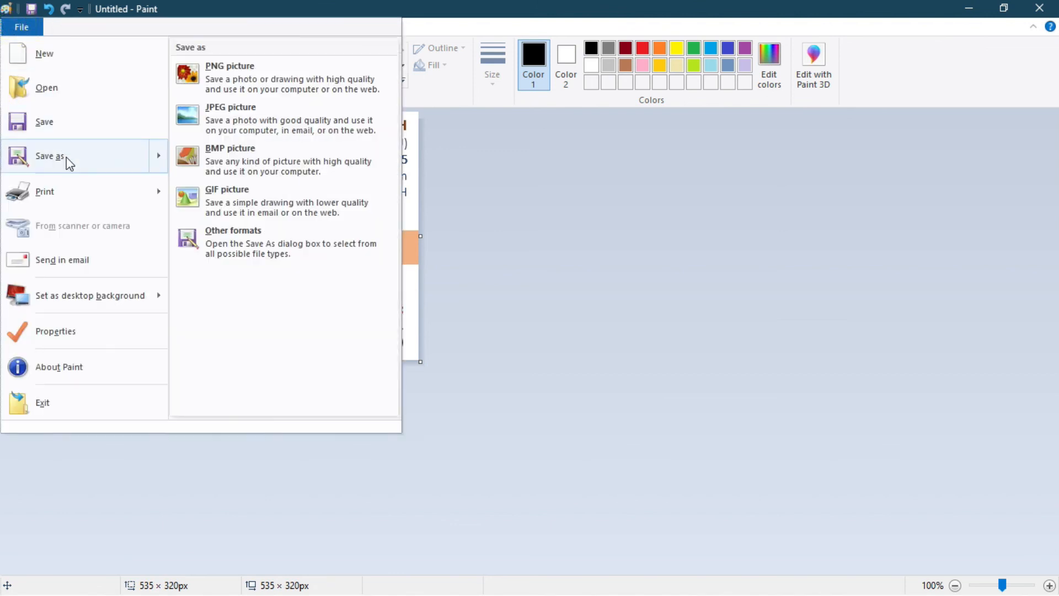
pyautogui.click(215, 124)
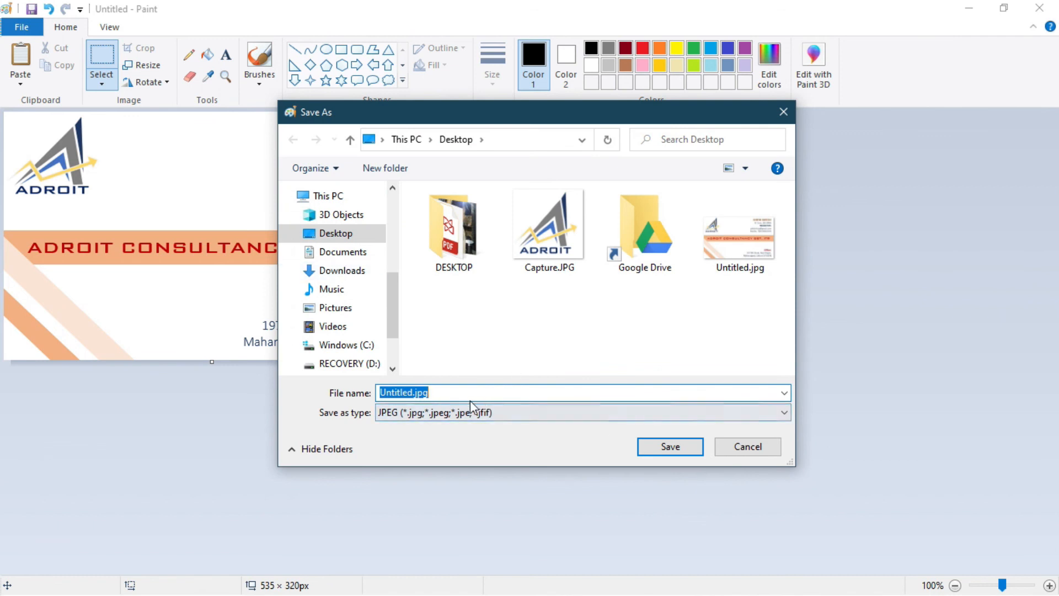
pyautogui.click(414, 392)
pyautogui.write('2')
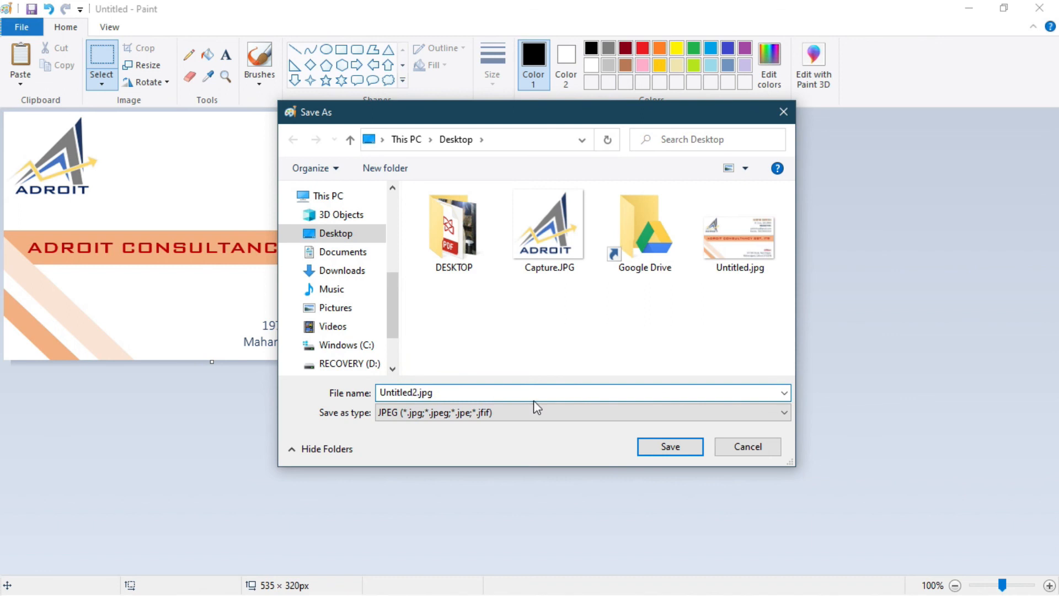
pyautogui.click(677, 451)
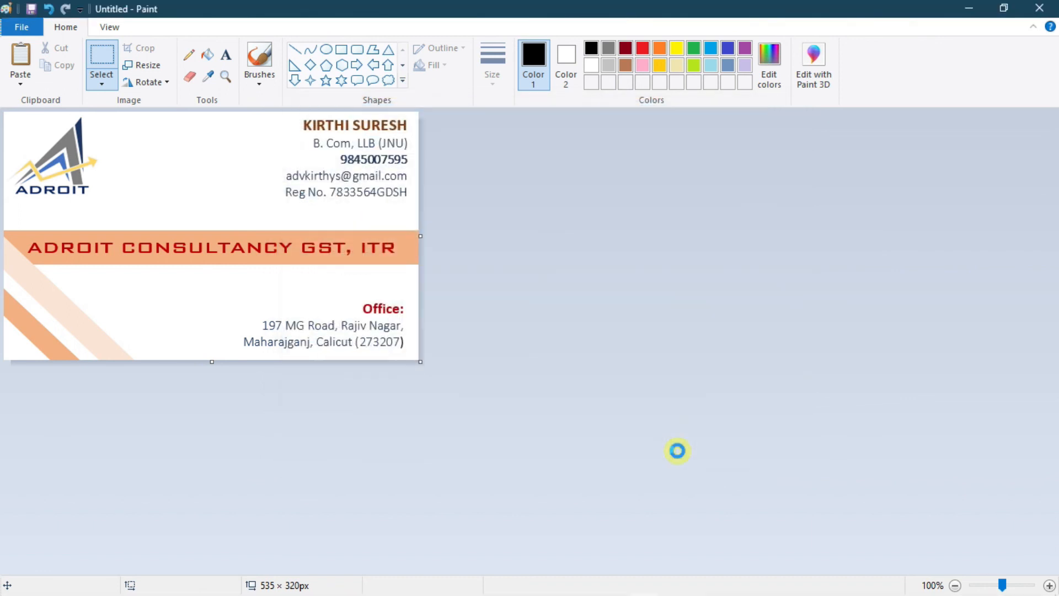
pyautogui.click(971, 6)
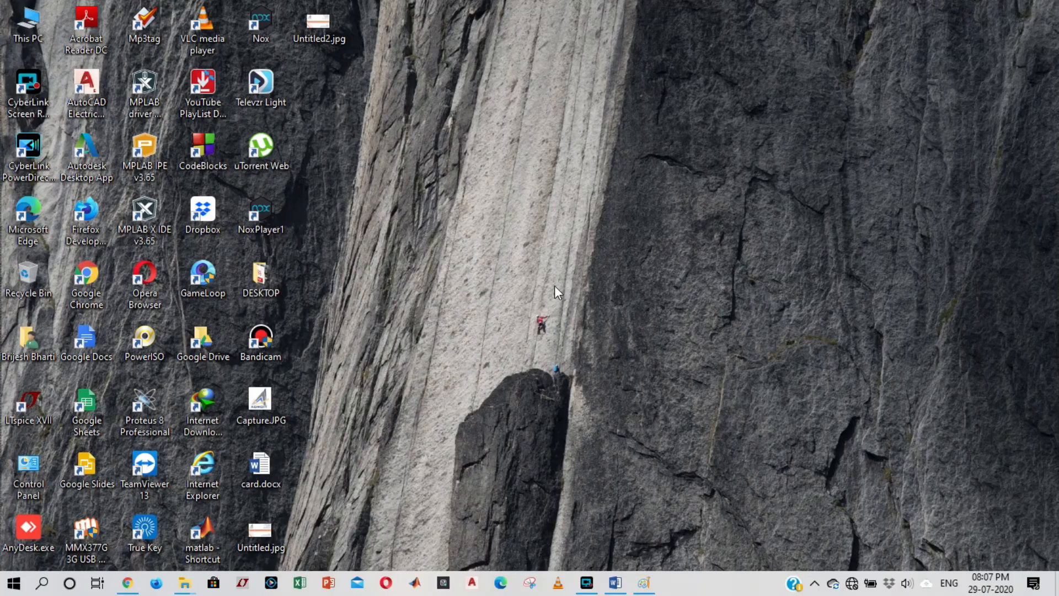
pyautogui.doubleClick(314, 27)
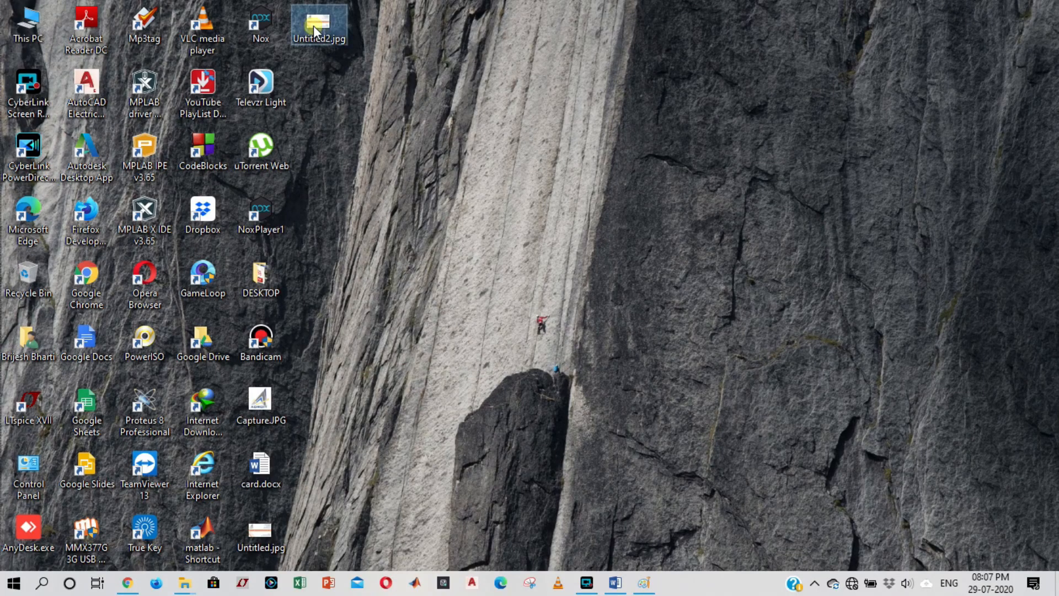